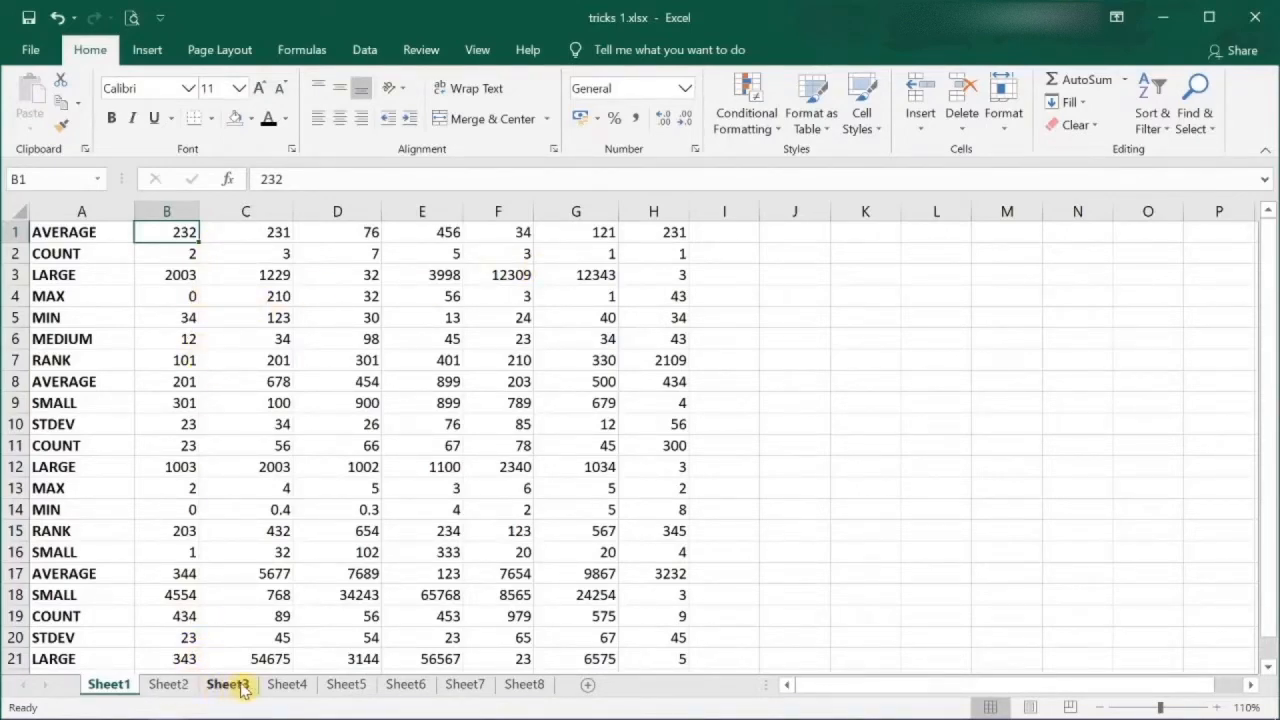
Look over the contents of Sheet5 and the picture comments in column C of Sheet8
left_click(348, 686)
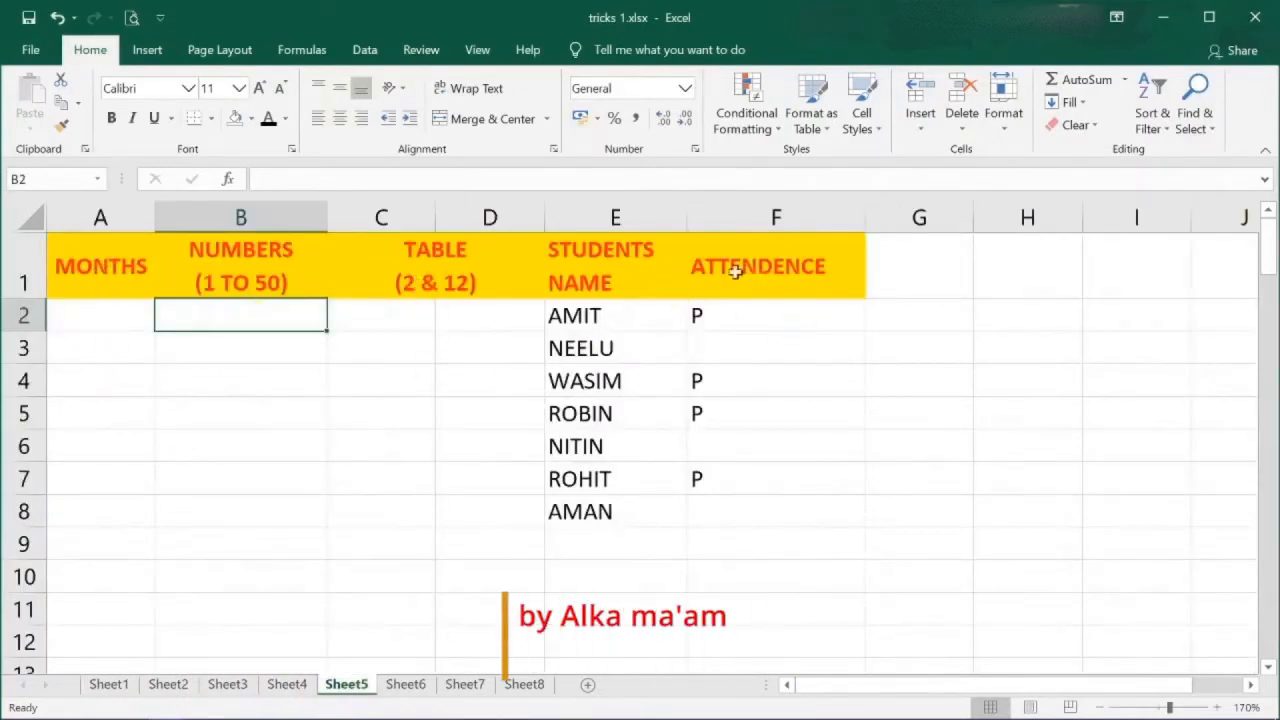
left_click(524, 686)
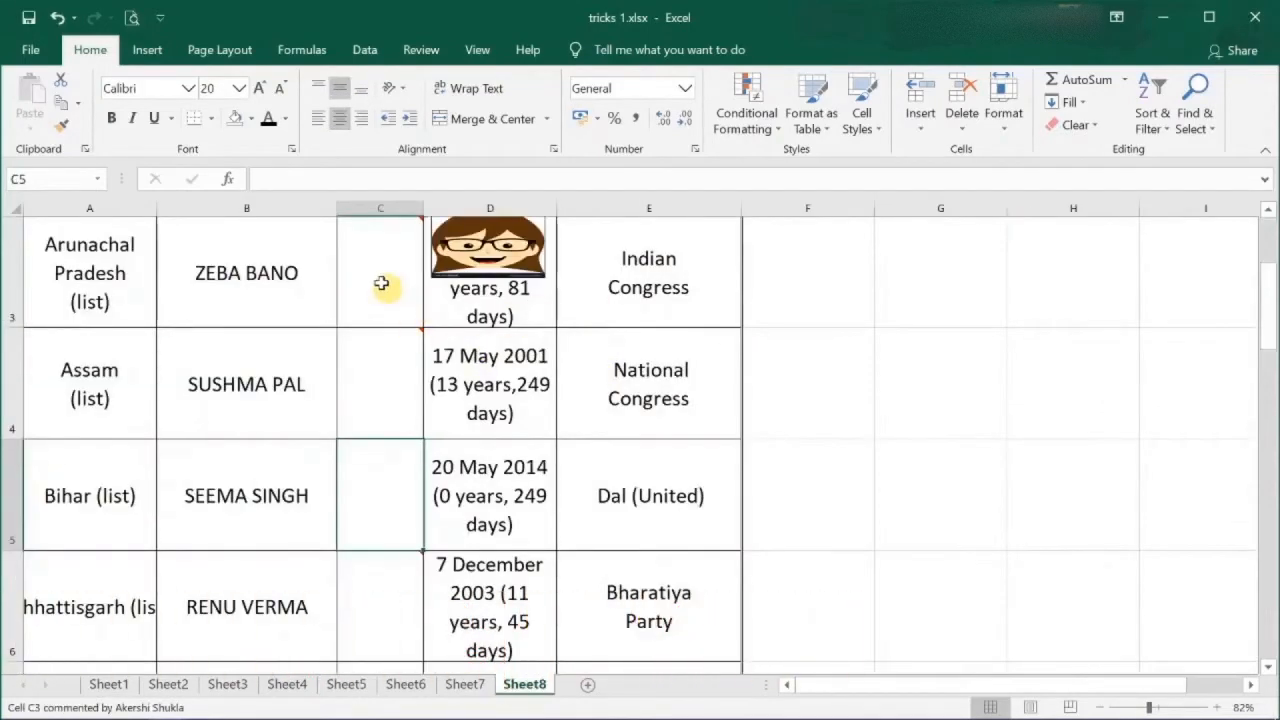
mouse_move(364, 388)
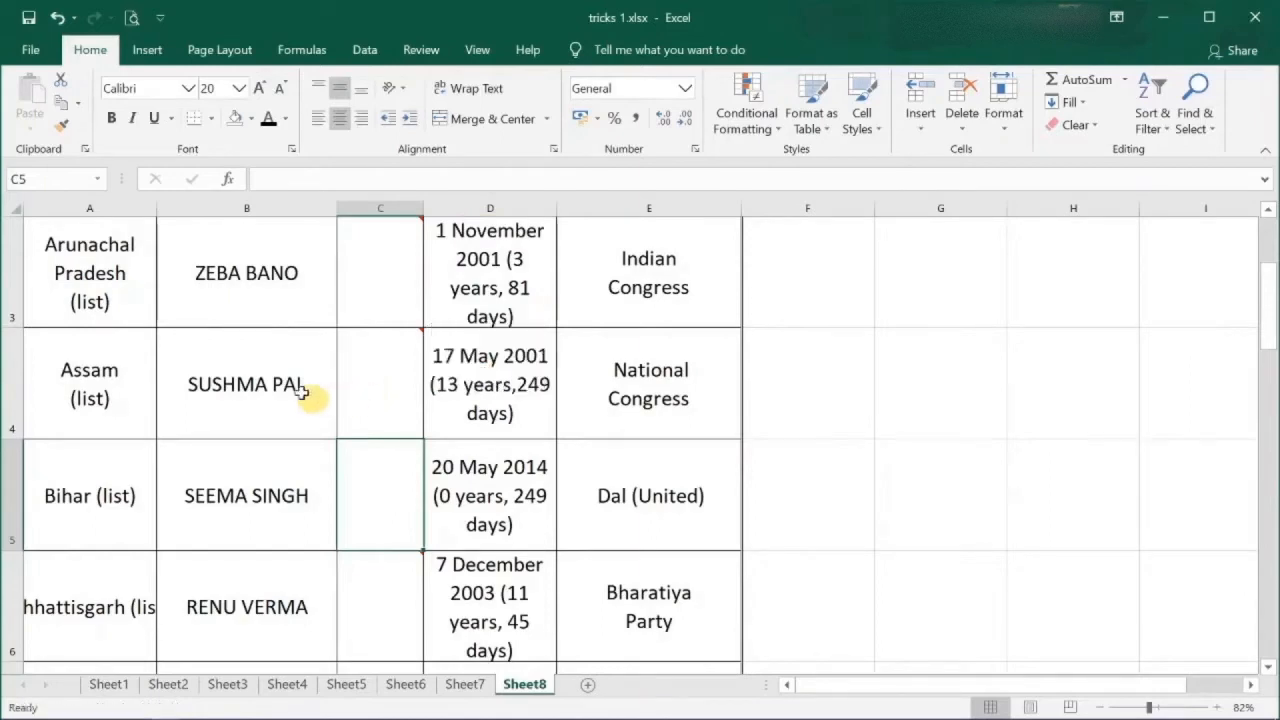
AutoFit the widths of columns B through F on Sheet1 to their contents
left_click(110, 688)
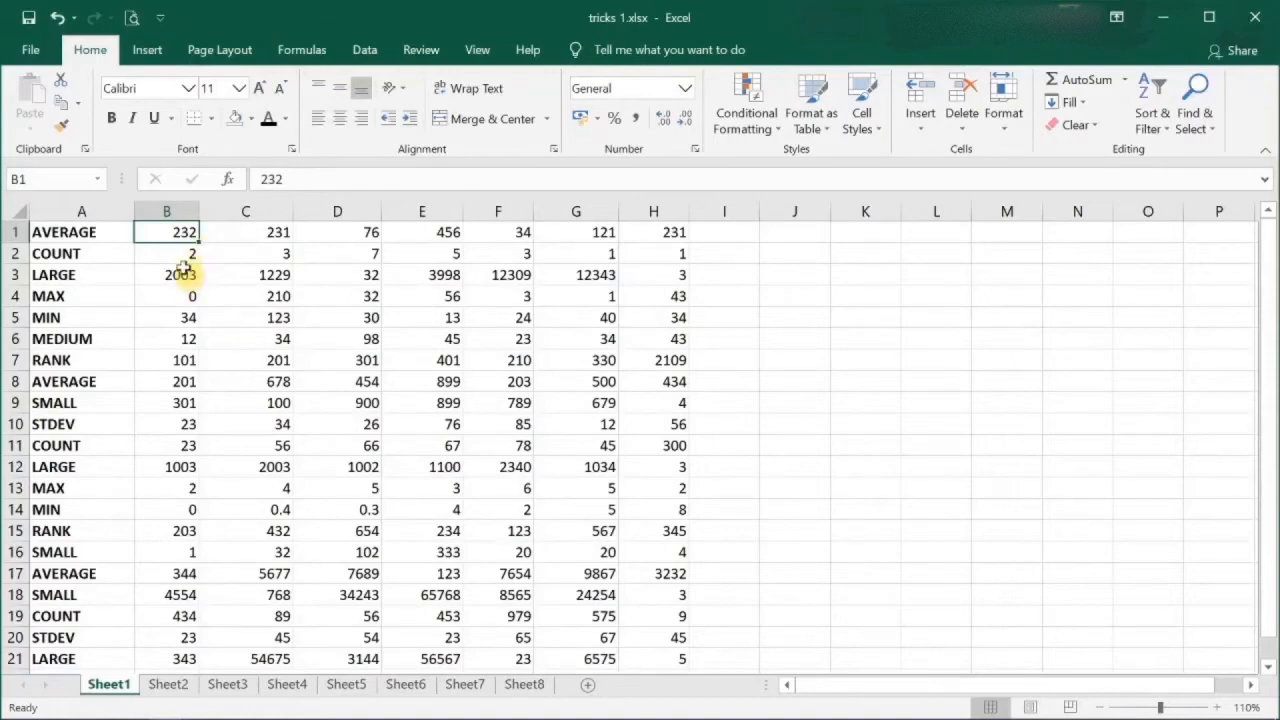
double_click(201, 212)
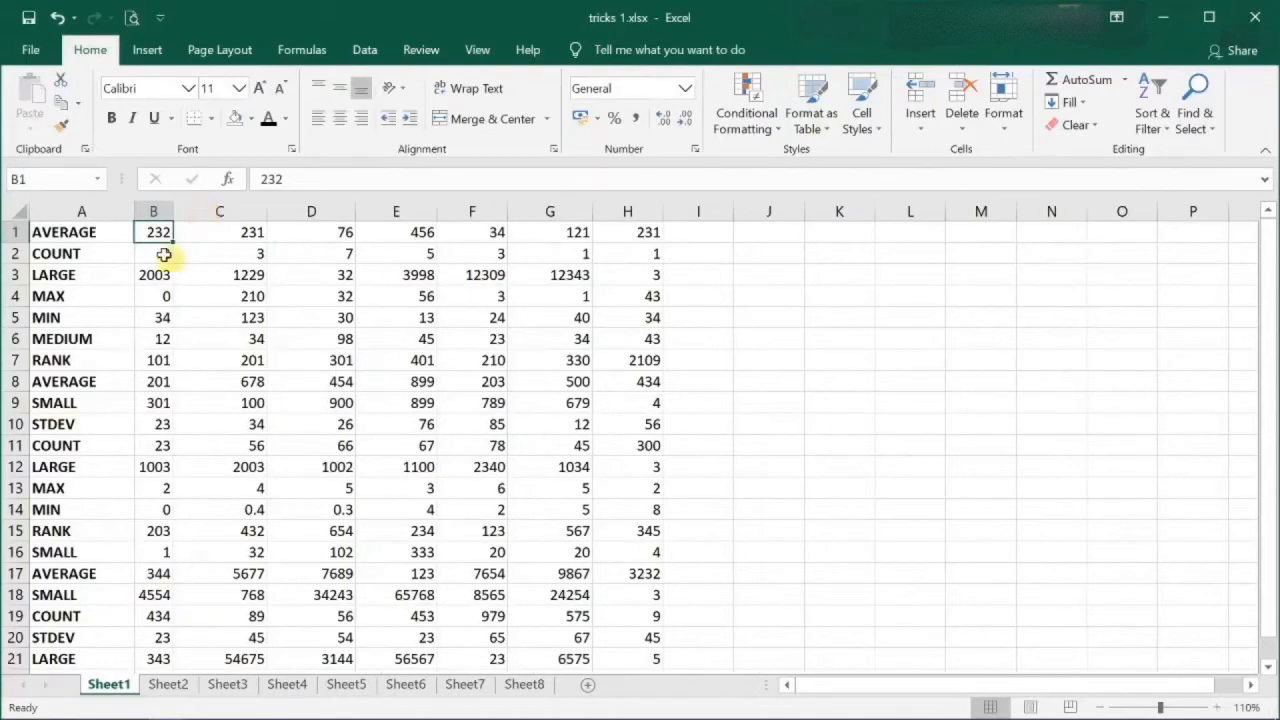
double_click(265, 211)
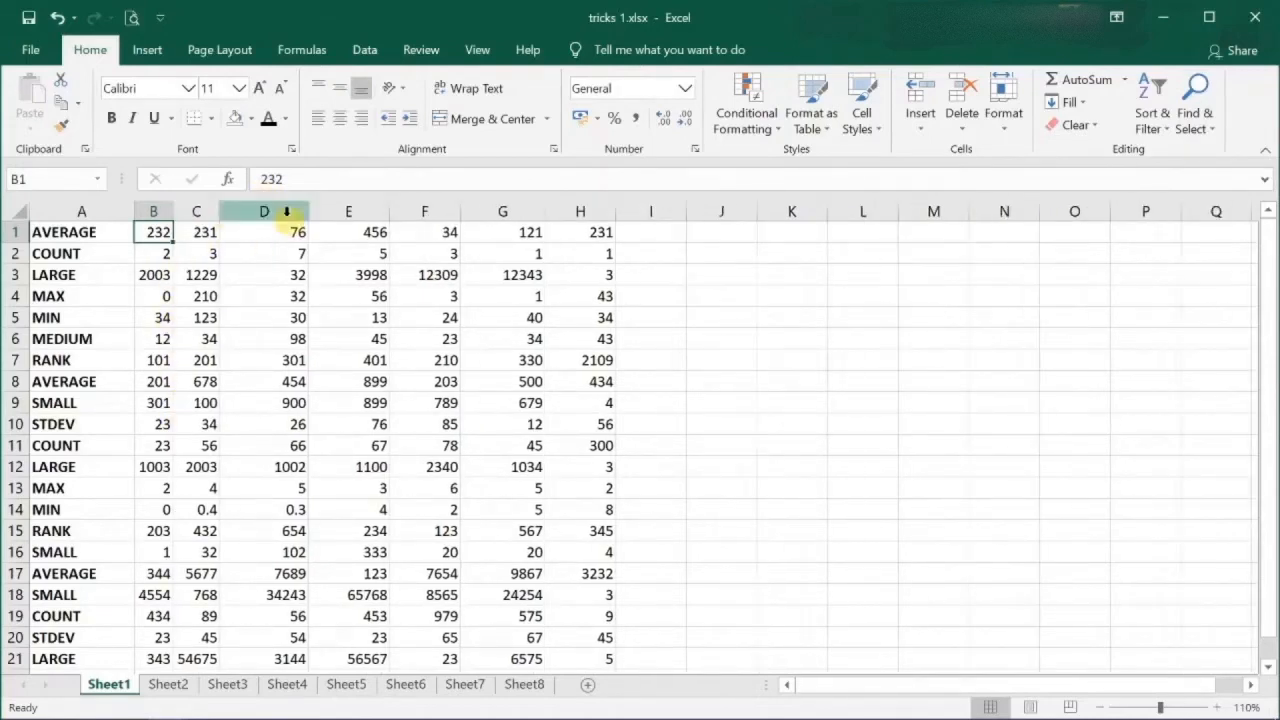
double_click(308, 211)
double_click(347, 212)
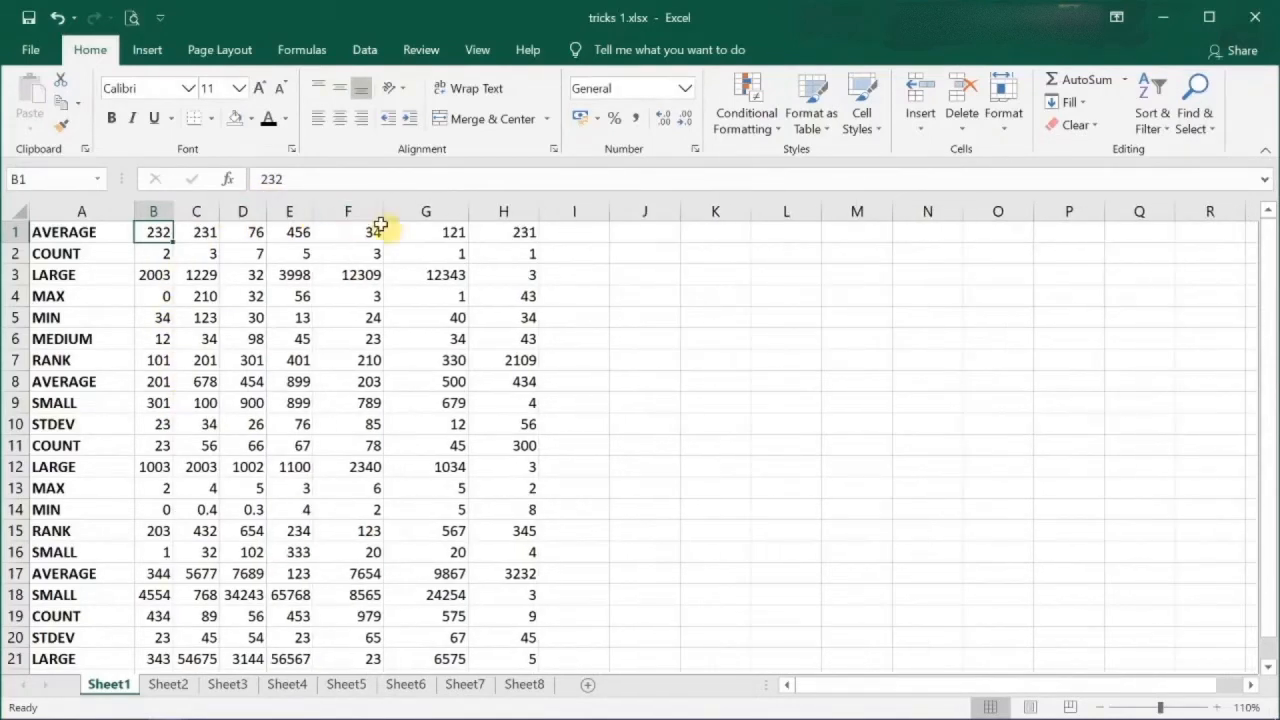
double_click(383, 212)
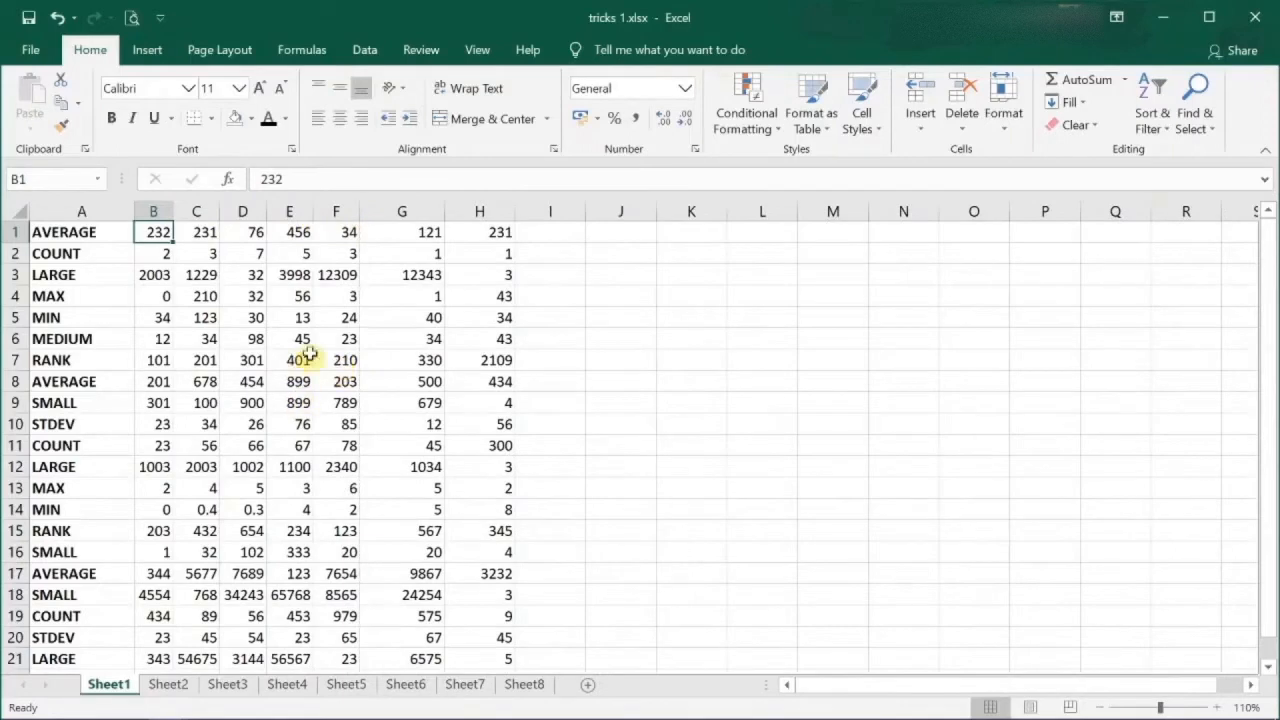
Look through Sheet2, Sheet3 and Sheet4, checking the cells of the first row
left_click(168, 686)
left_click(63, 237)
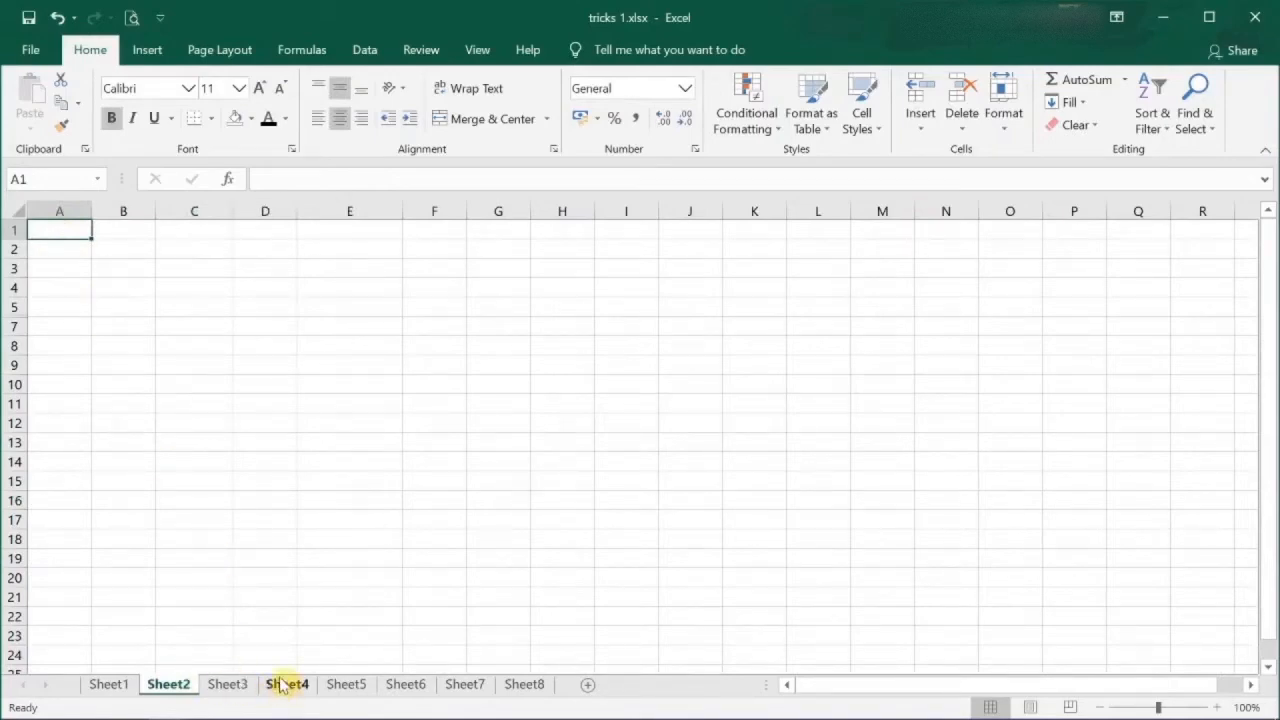
left_click(226, 690)
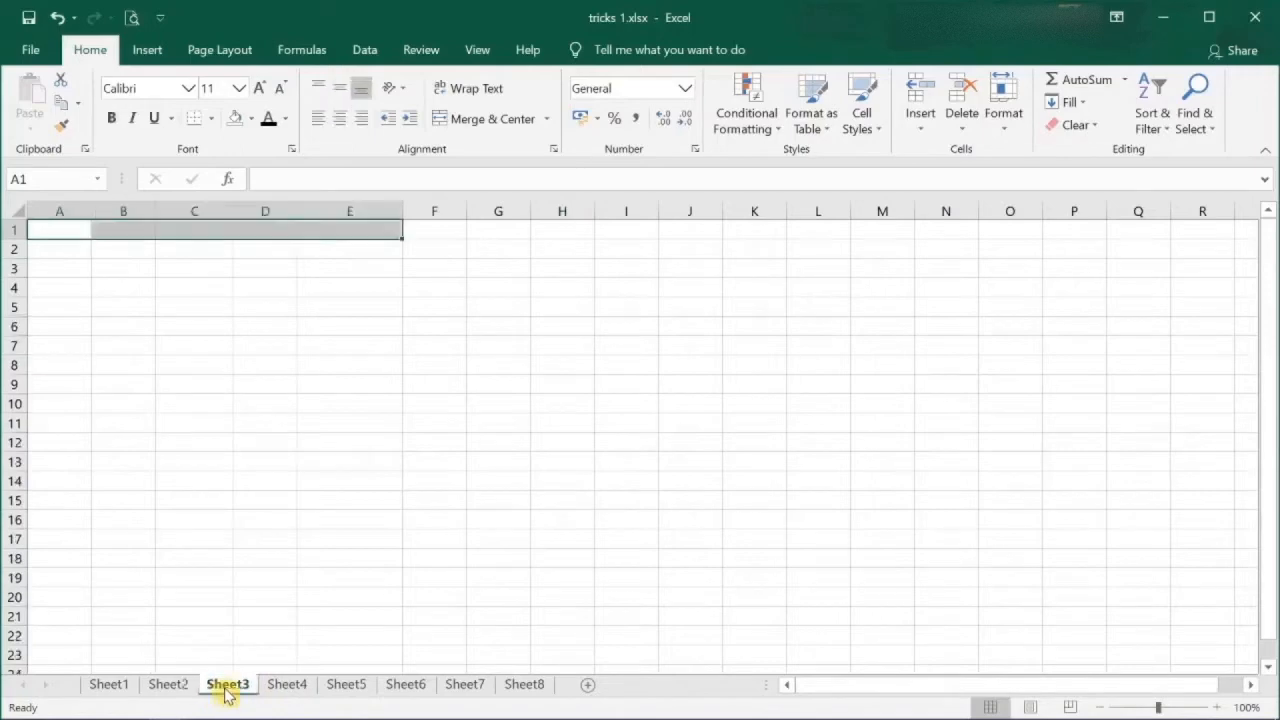
left_click(286, 688)
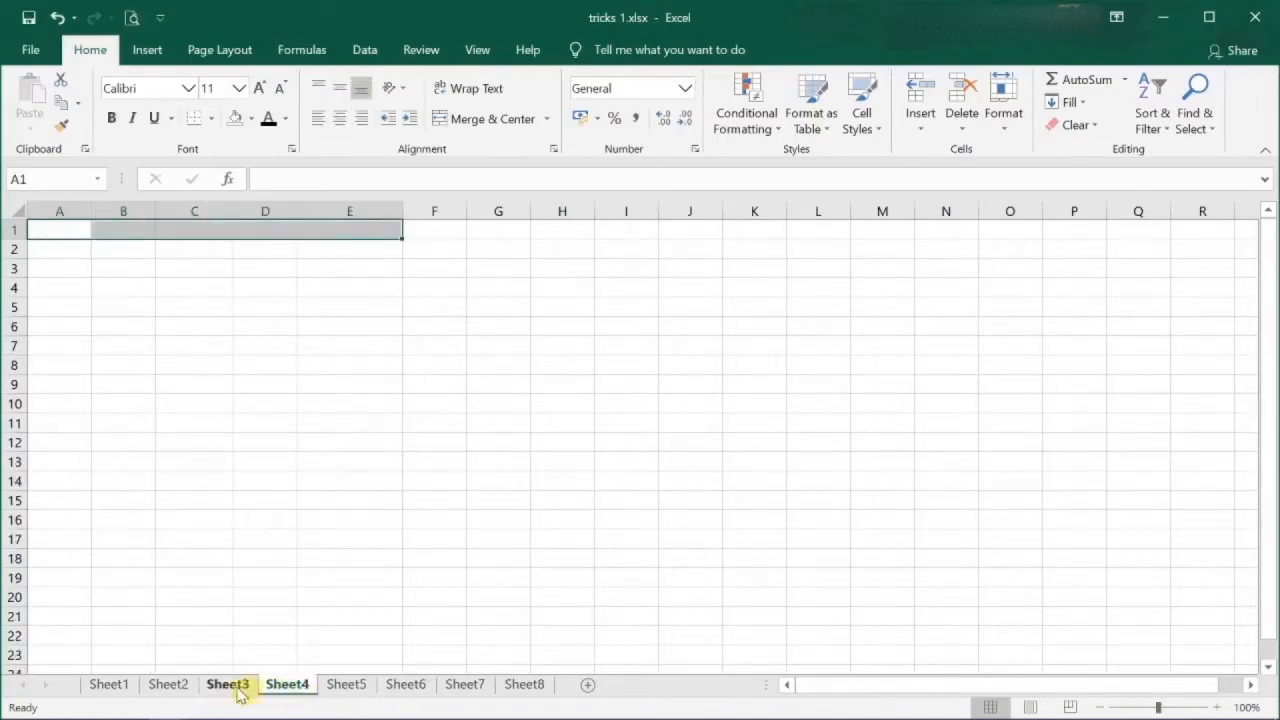
left_click(51, 244)
Group Sheet2, Sheet3 and Sheet4, and enter the headings NAME, CLASS, ROLL NO., SECTION, FATHER,S NAME and ADDRESS in A1:F1
left_click(168, 688)
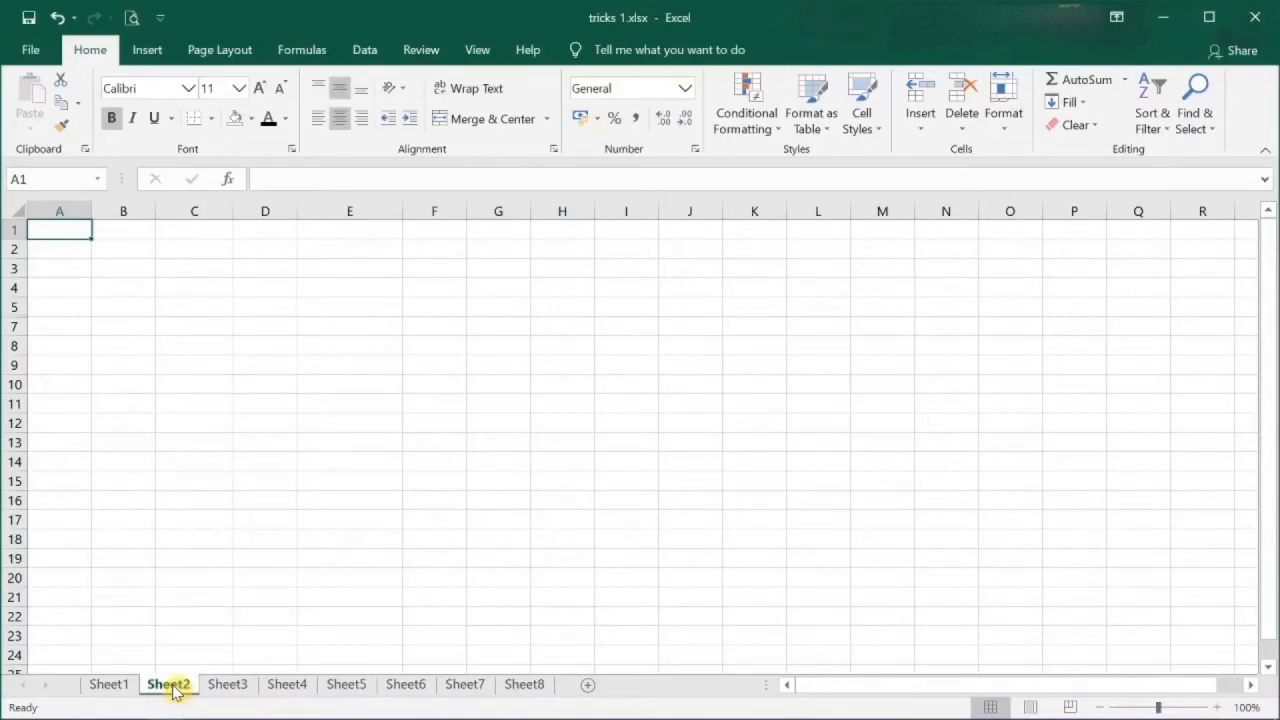
left_click(229, 686, "ctrl")
left_click(282, 688, "ctrl")
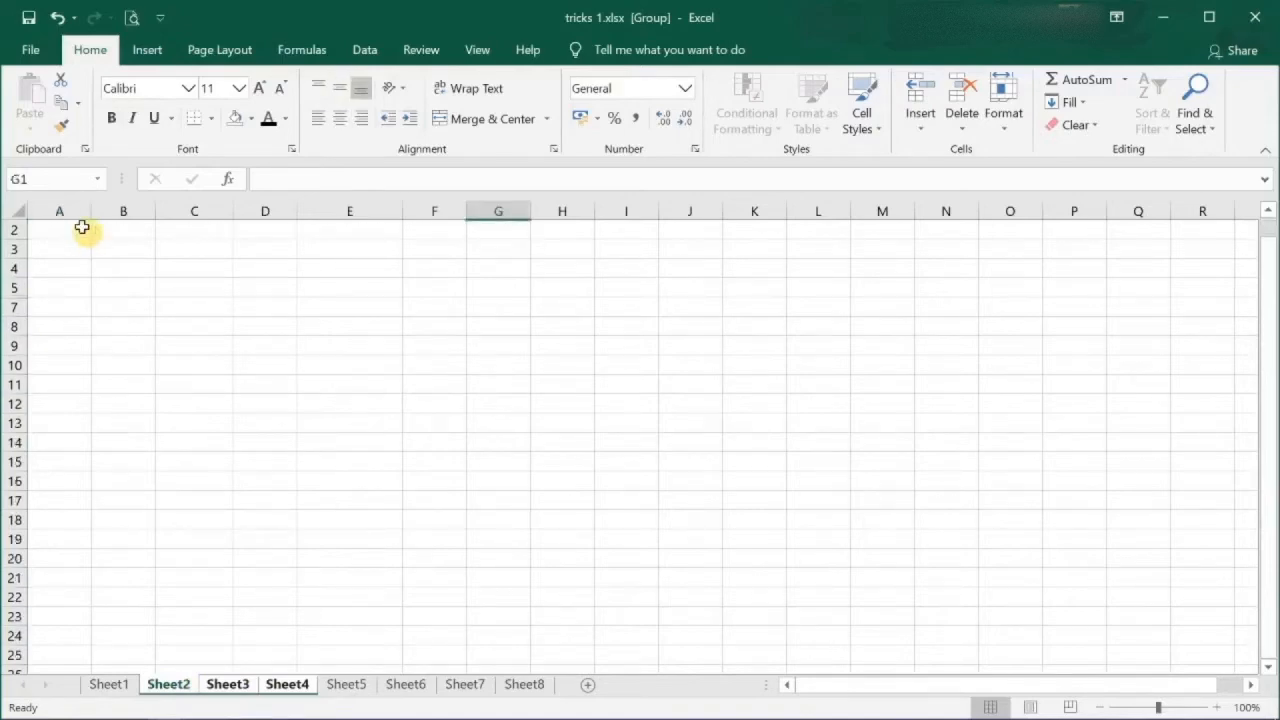
scroll(83, 227, "up", 1)
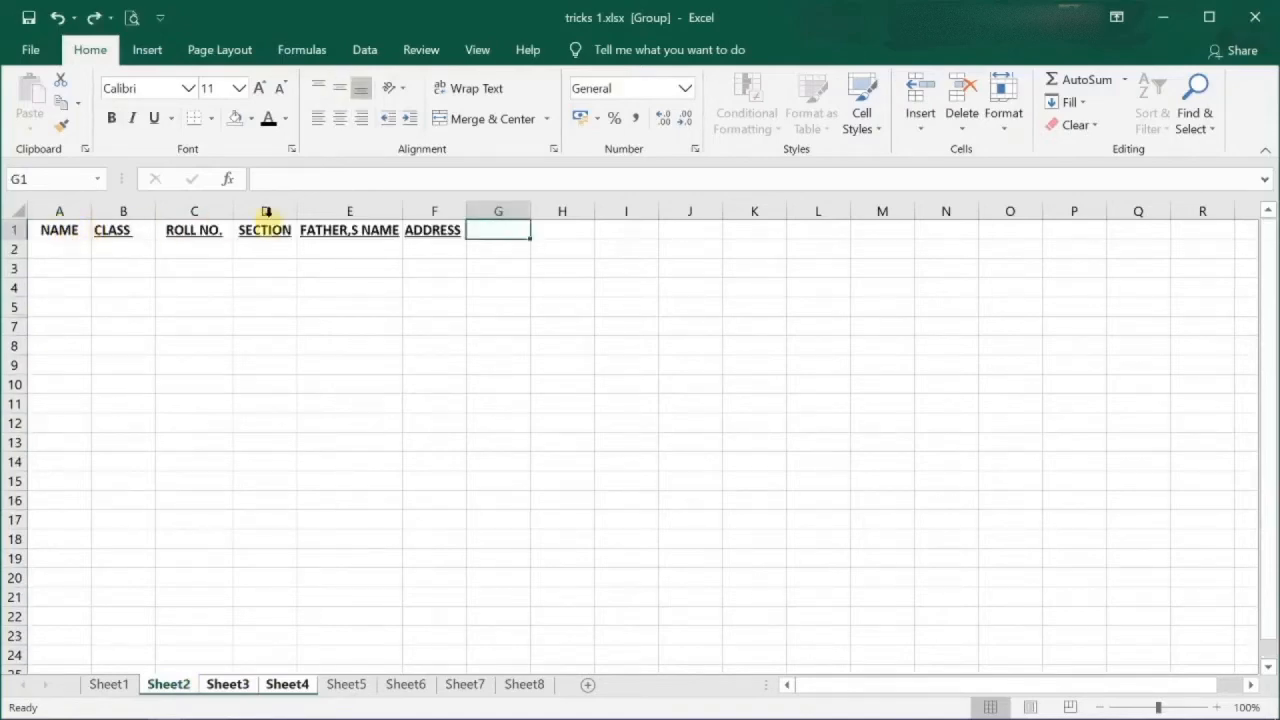
left_click(222, 684)
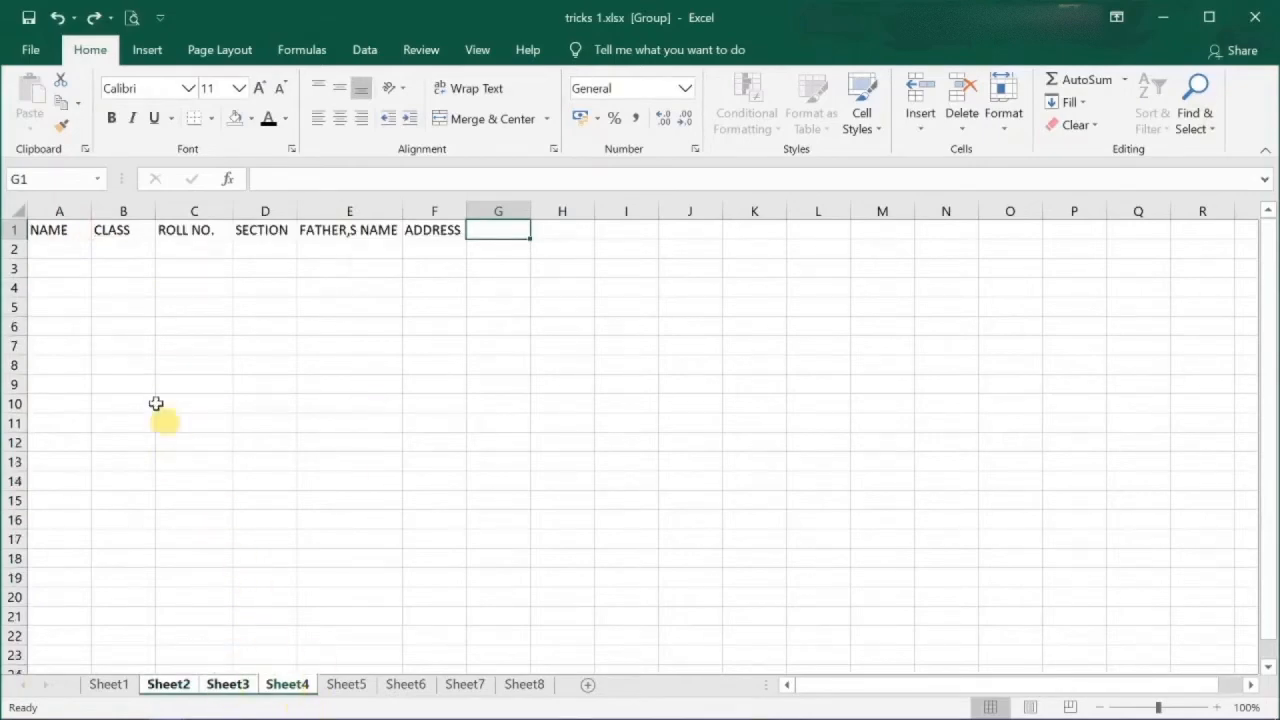
left_click(160, 686)
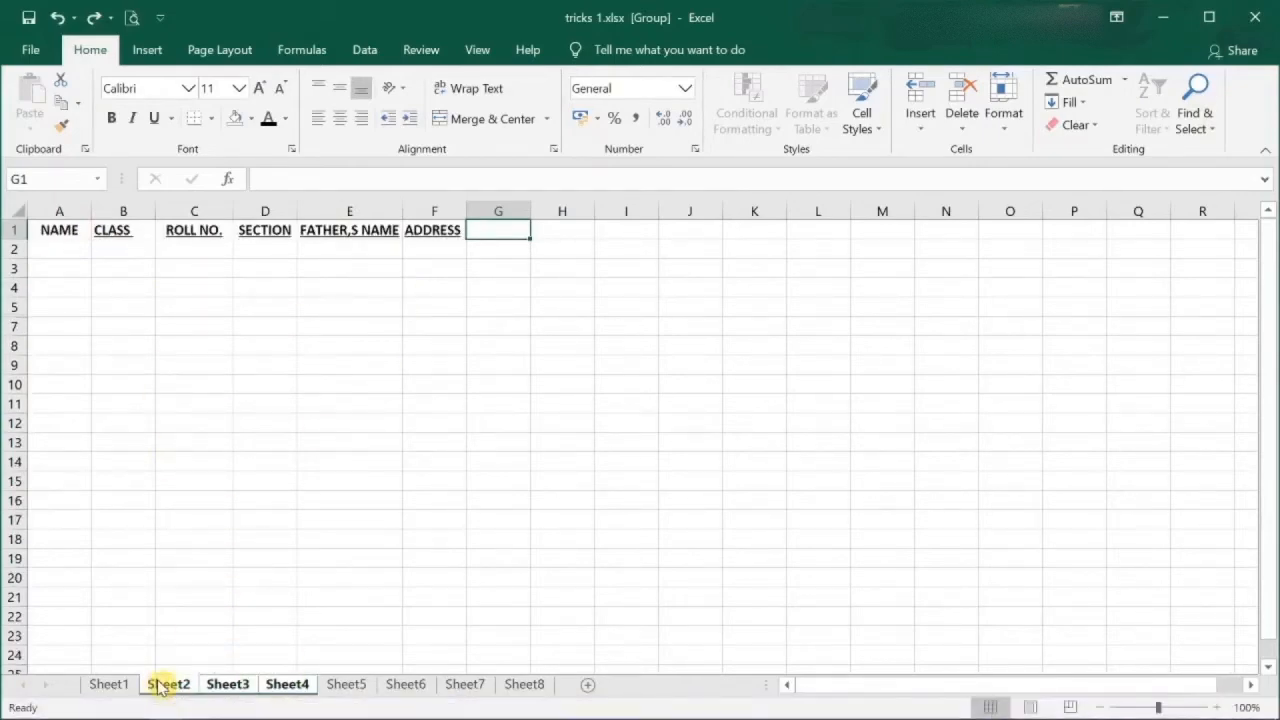
Give the header cells A1:F1 blue text and a light orange fill on the grouped sheets, and check each sheet
left_click(57, 229)
left_click(453, 230, "shift")
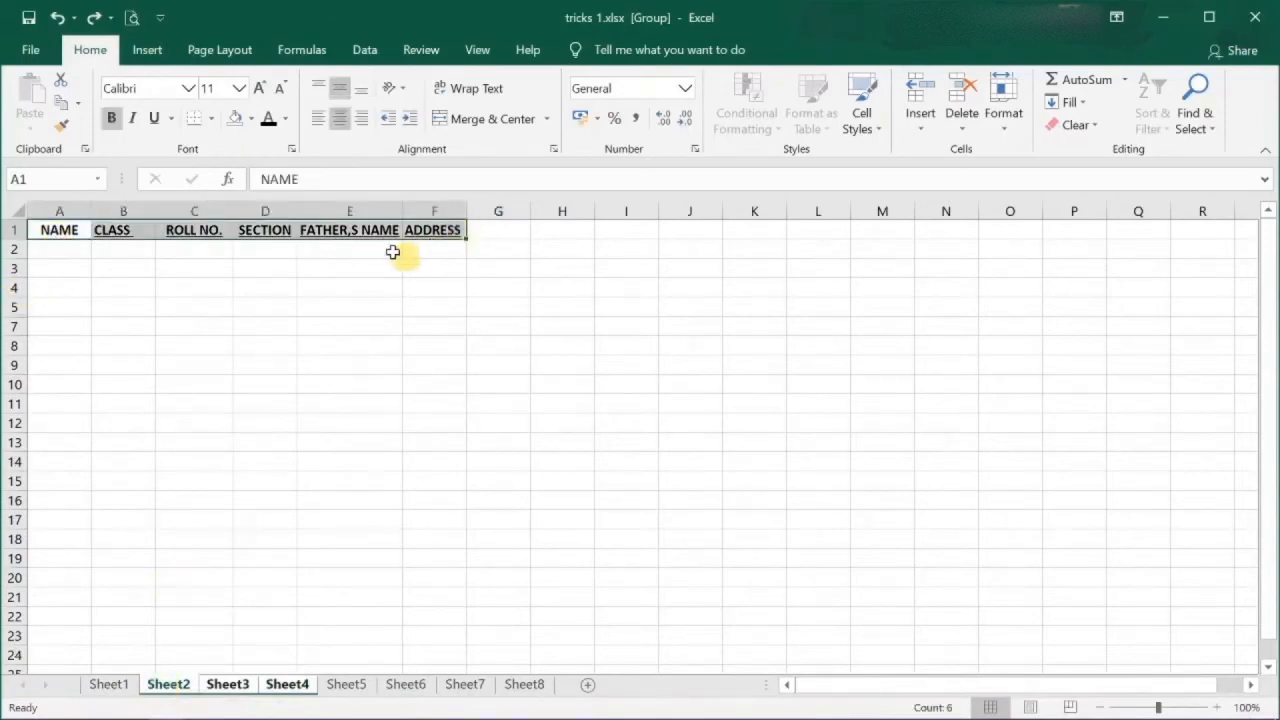
left_click(286, 120)
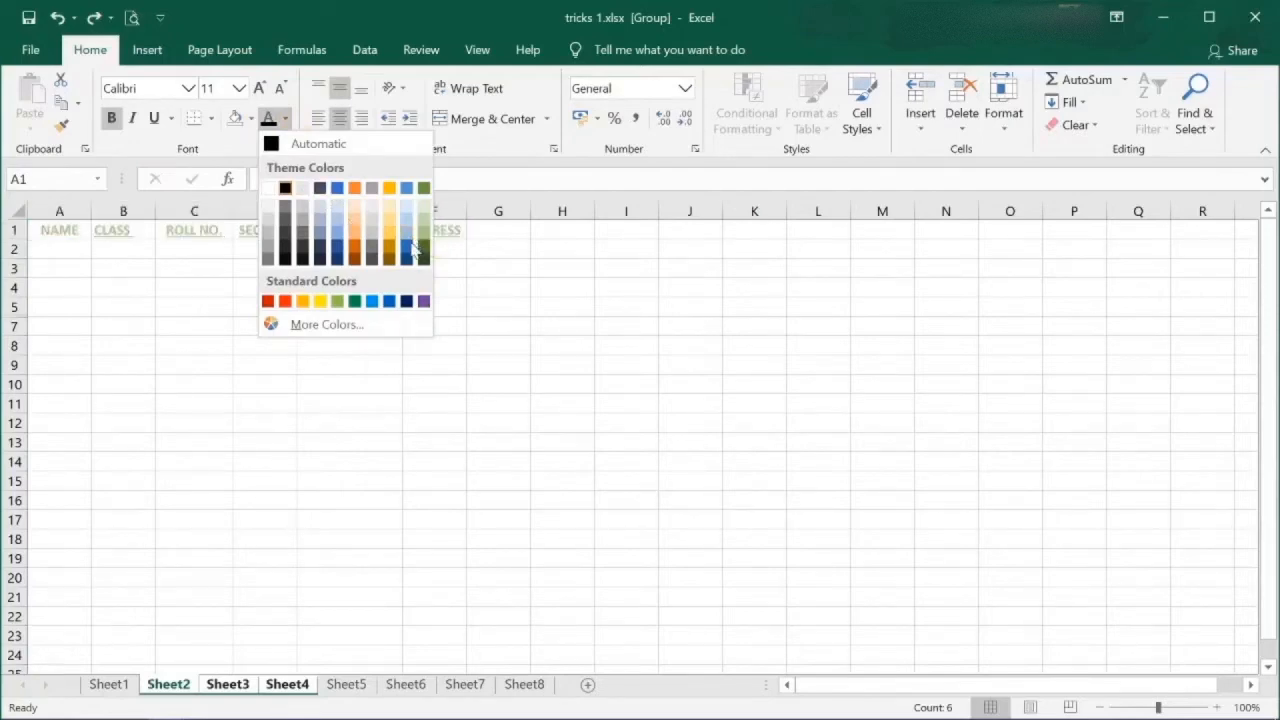
left_click(407, 244)
left_click(250, 119)
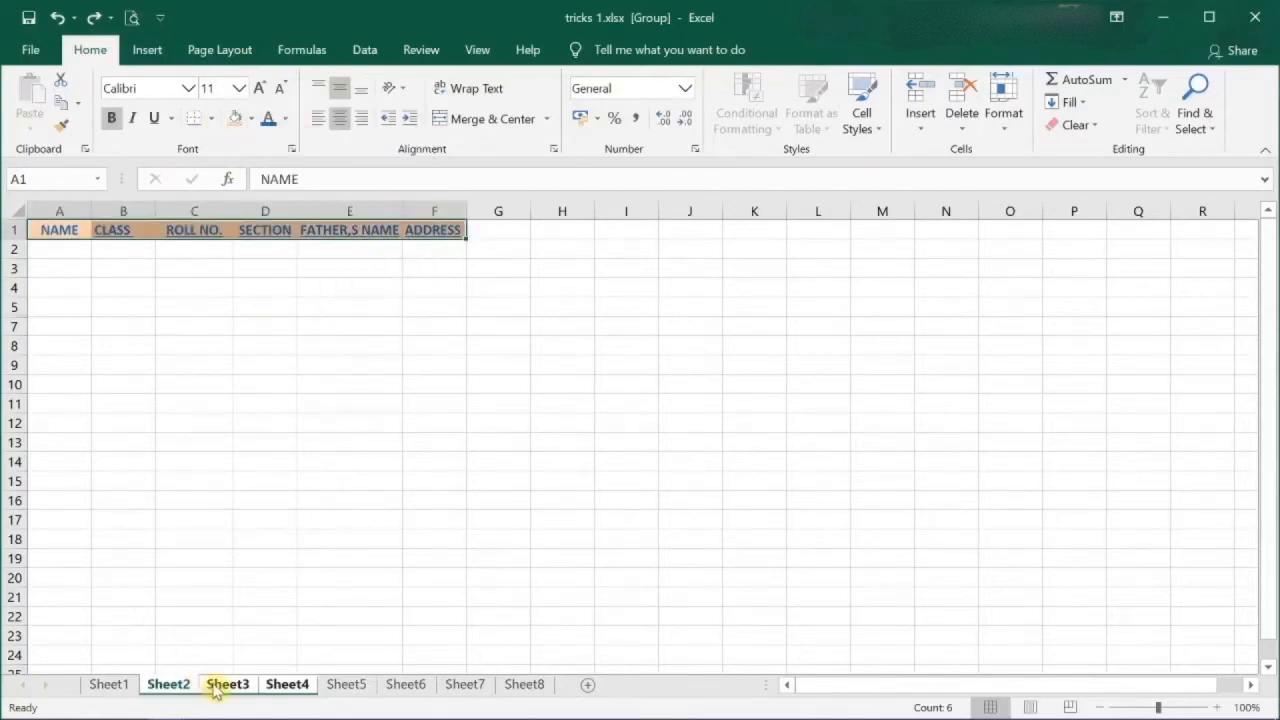
left_click(228, 684)
left_click(288, 684)
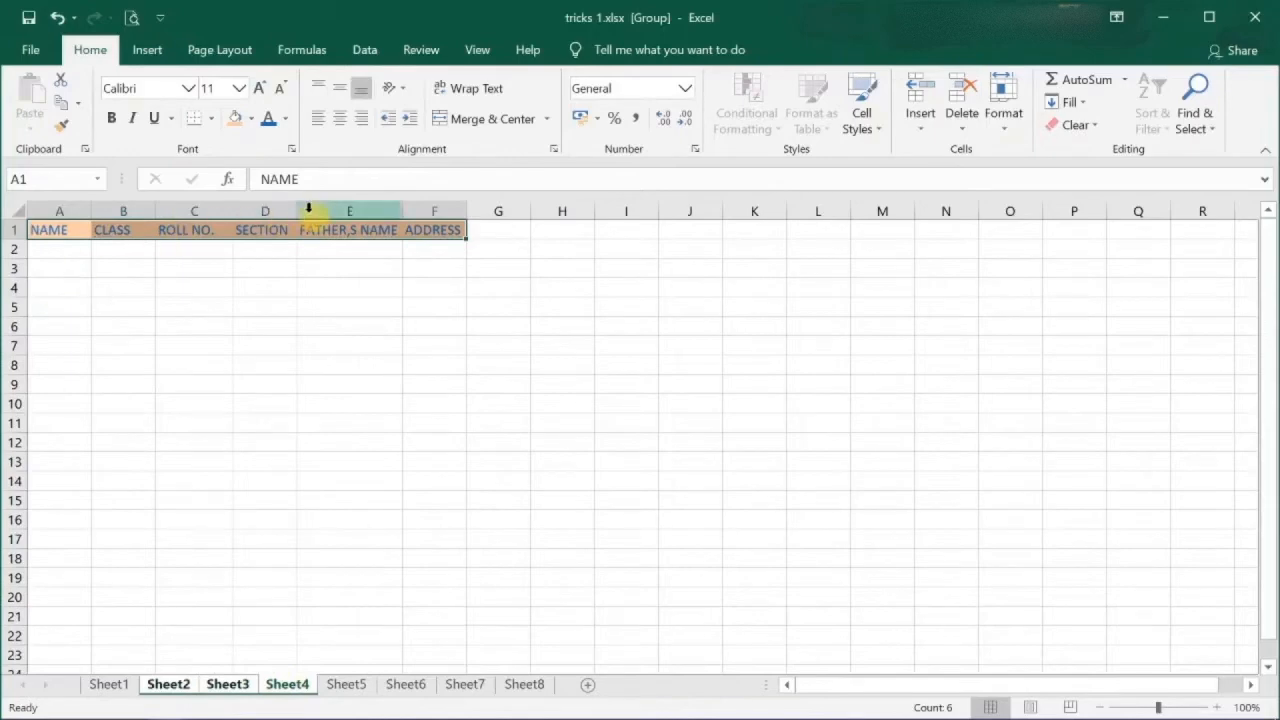
left_click(156, 686)
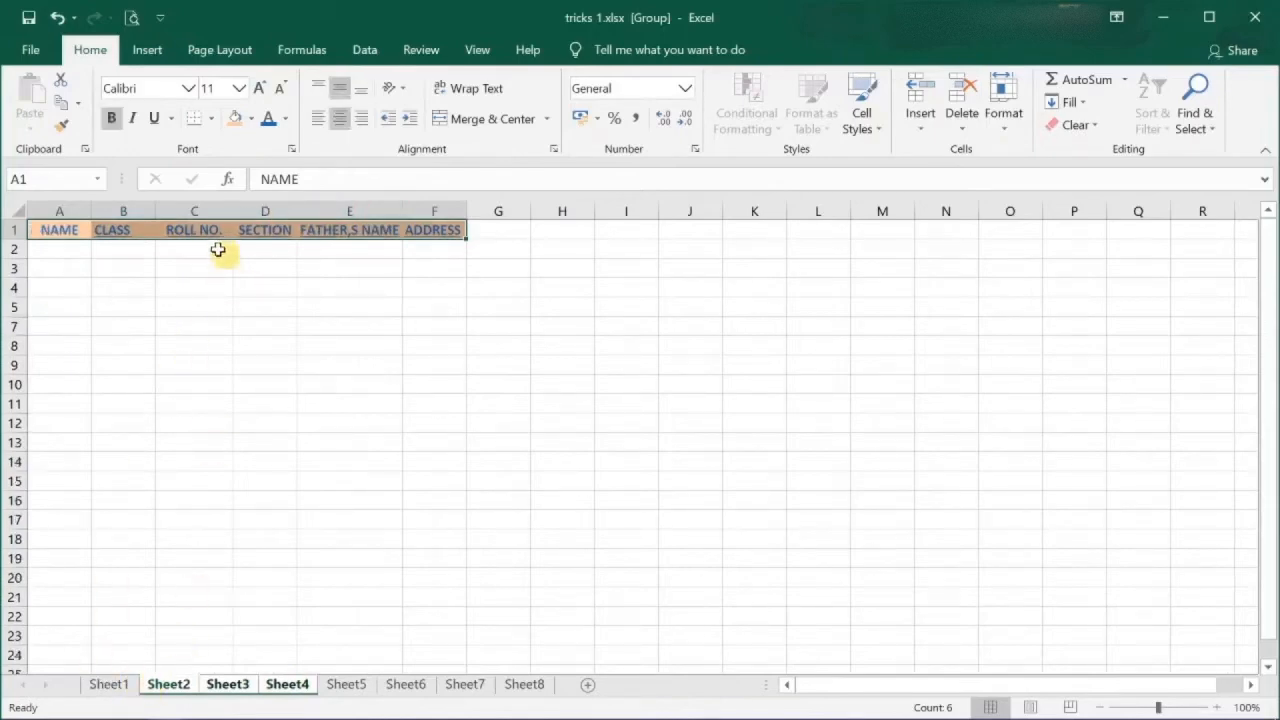
Change the fill of the header cells A1:F1 to light blue on the grouped sheets
left_click(251, 119)
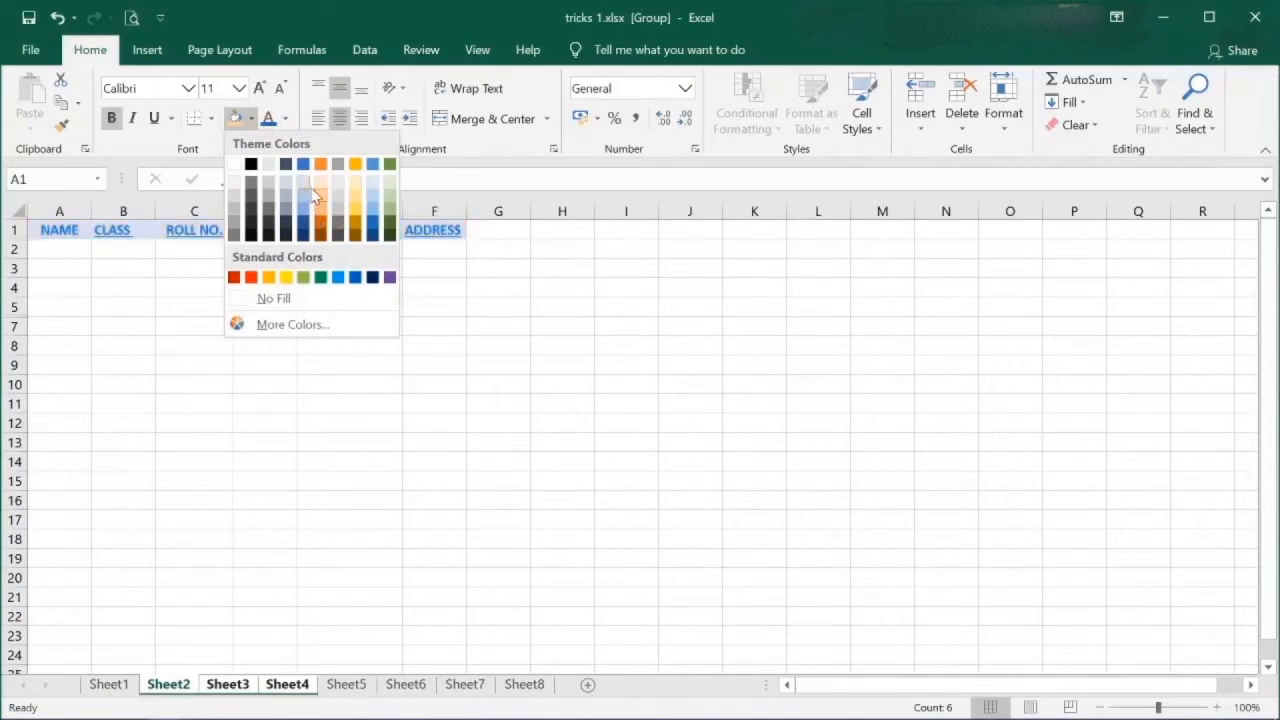
left_click(118, 277)
left_click(232, 688)
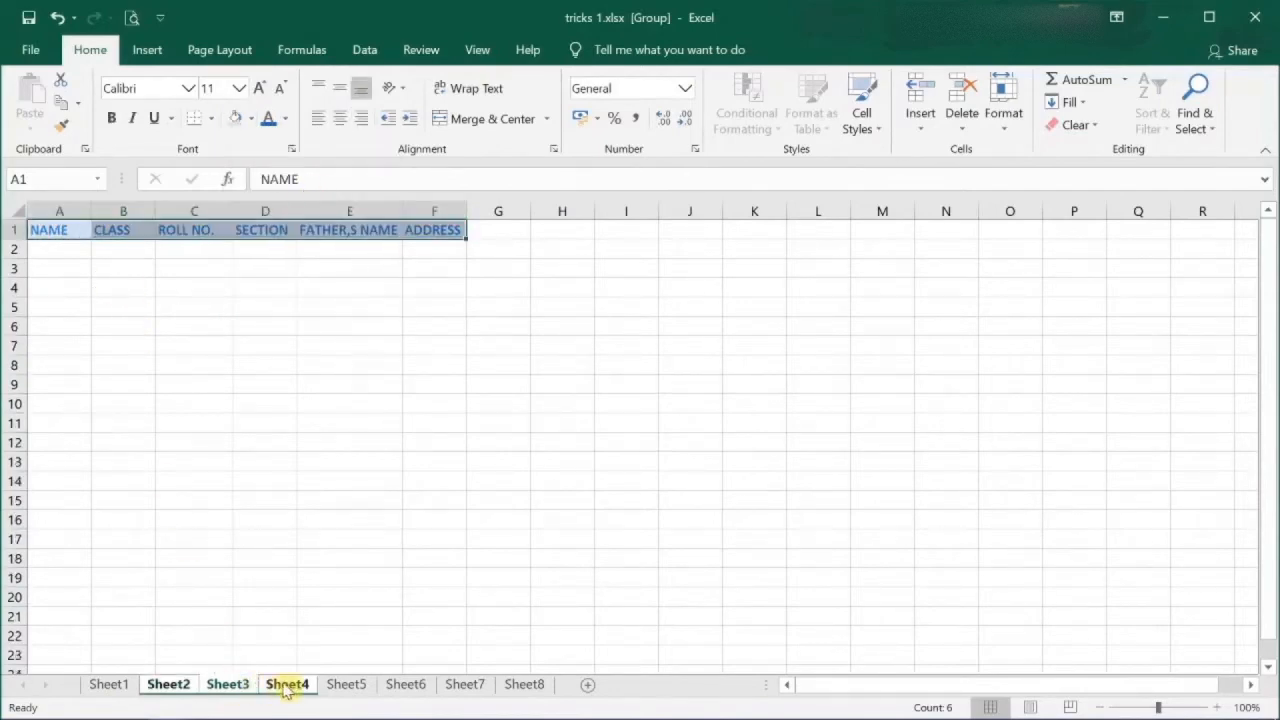
left_click(287, 688)
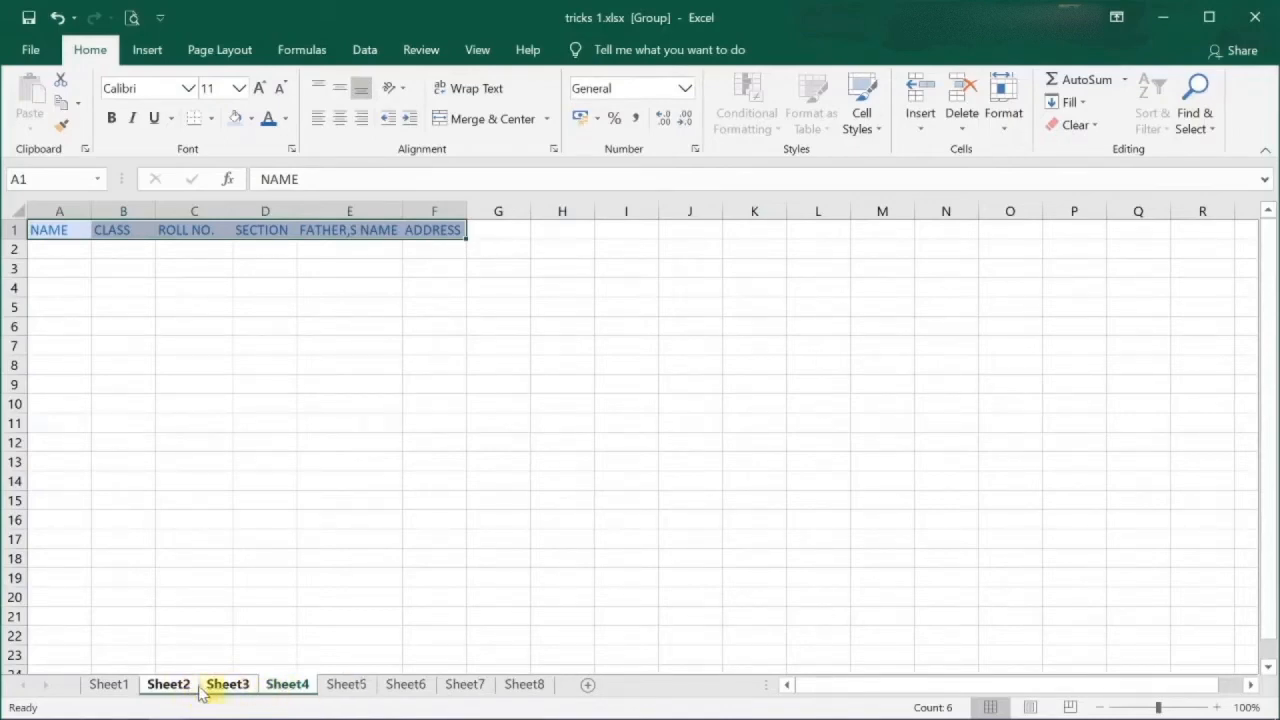
Ungroup the sheets and check the header row on Sheet2, Sheet3 and Sheet4
left_click(108, 688, "ctrl")
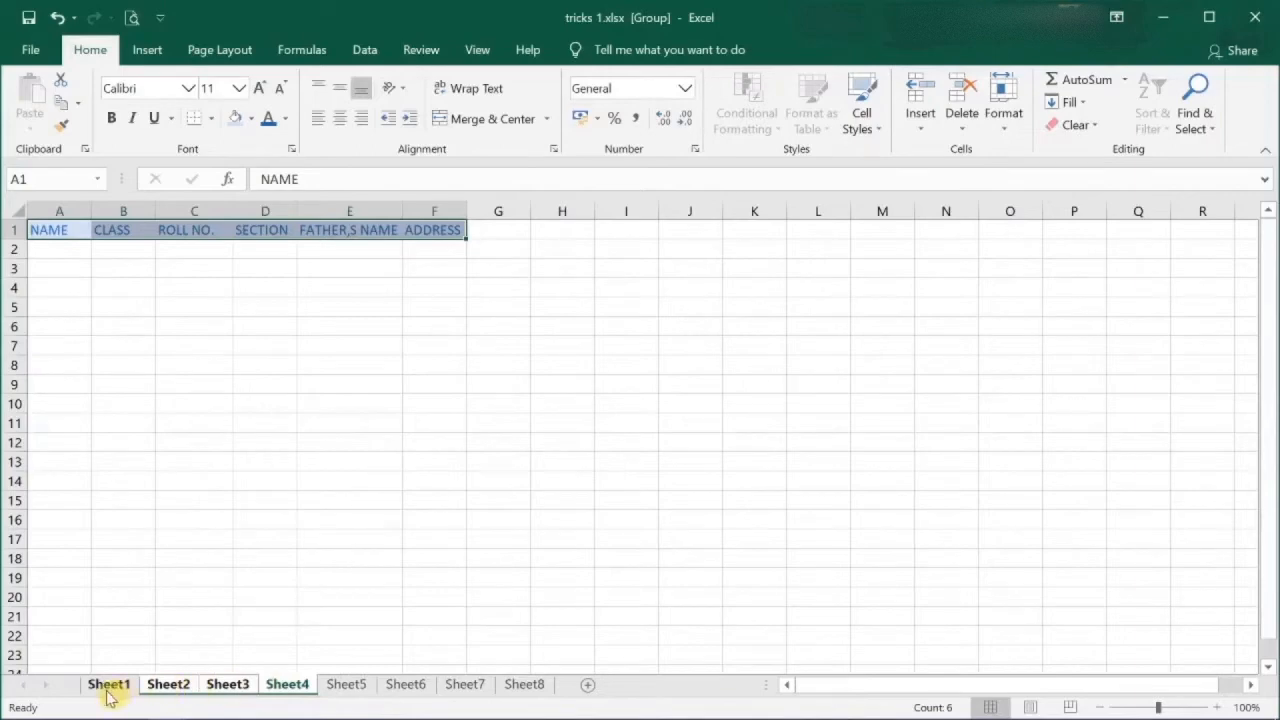
left_click(108, 688)
left_click(168, 688)
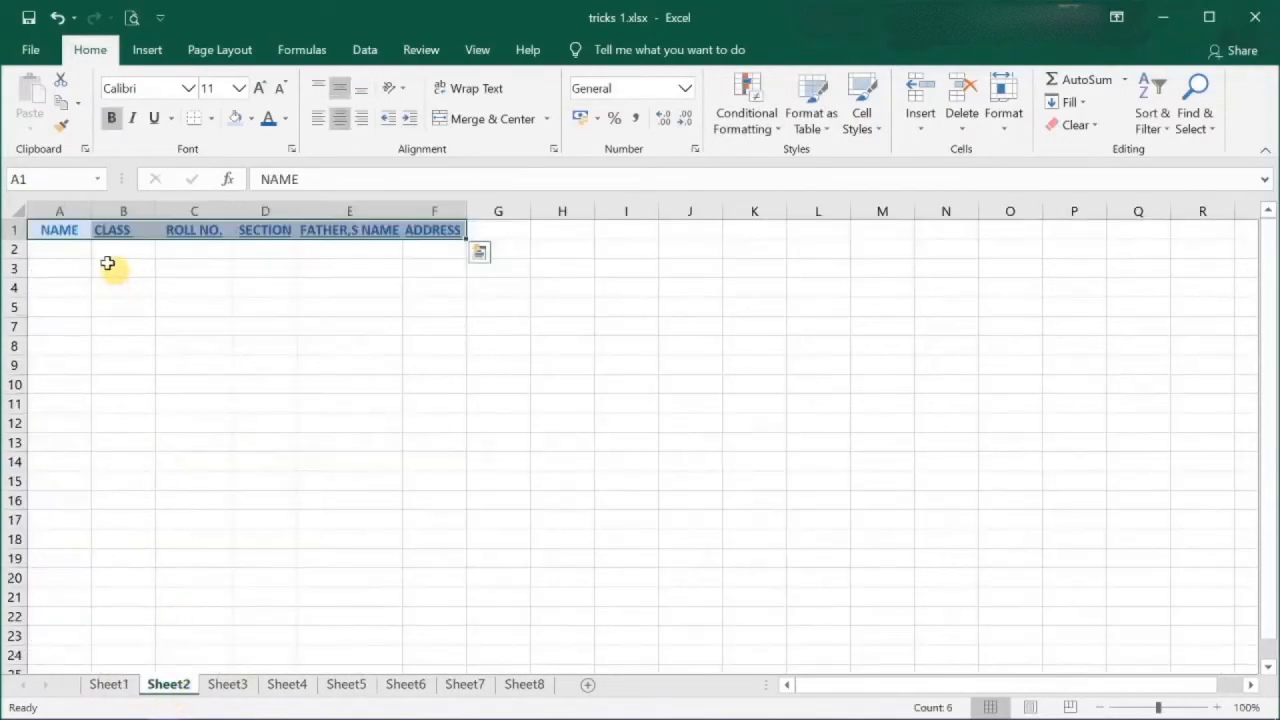
left_click(240, 688)
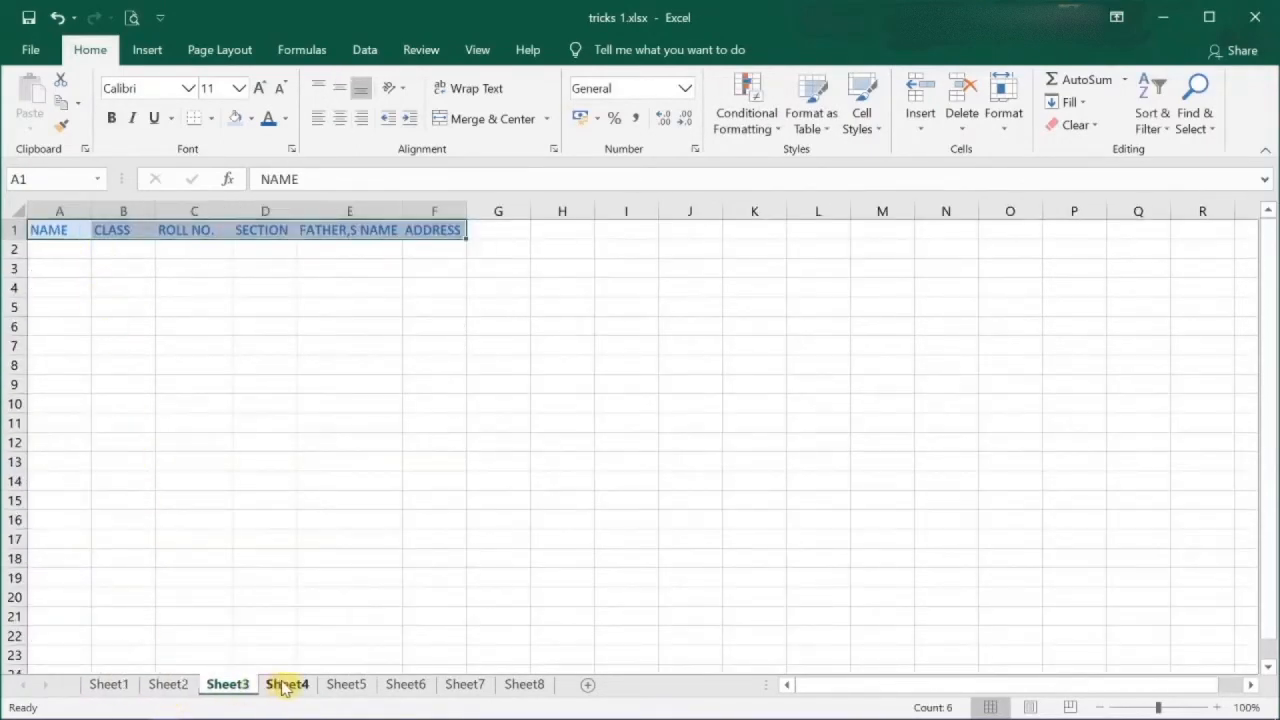
left_click(287, 686)
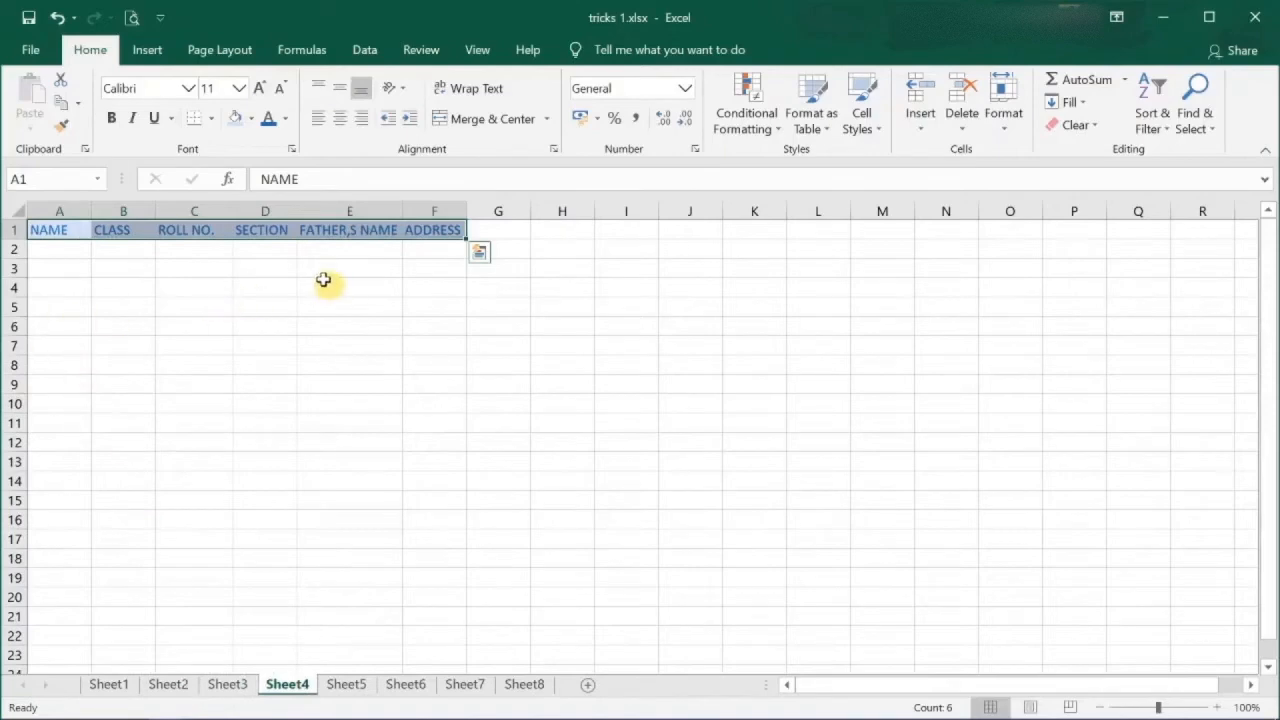
On Sheet5, enter JAN in cell A2 and autofill the months down to A7
left_click(346, 686)
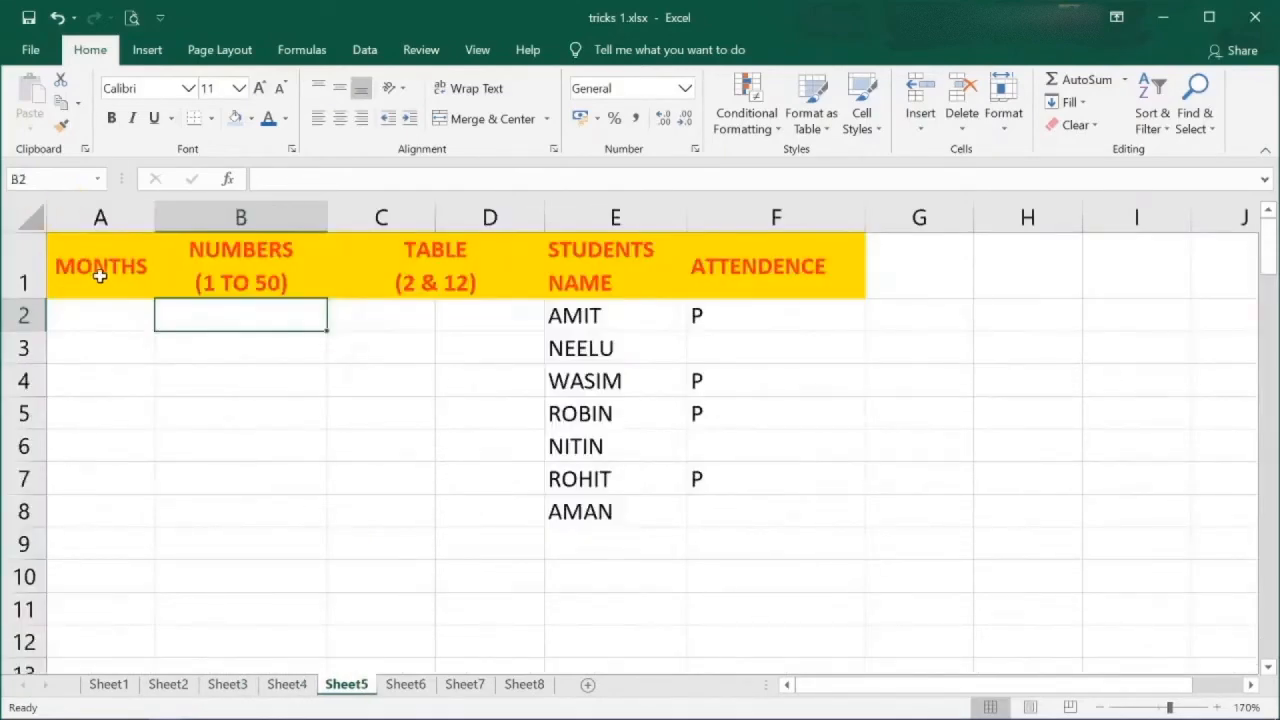
left_click(91, 318)
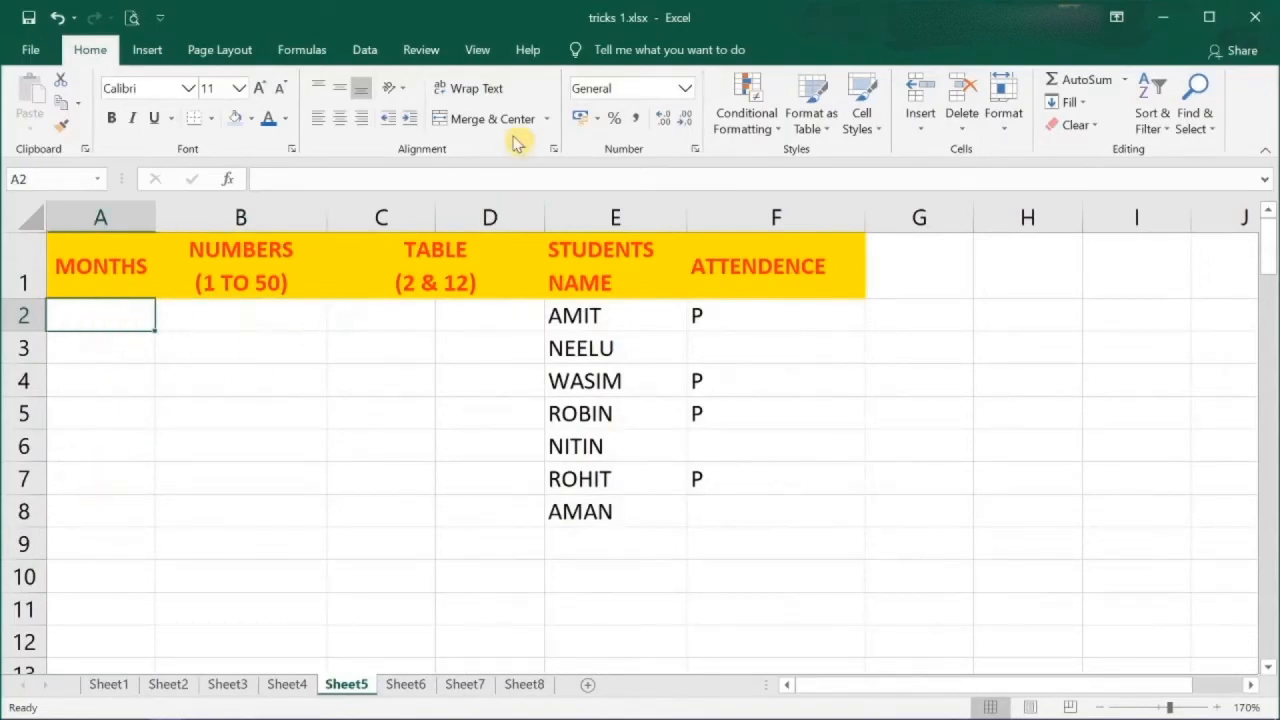
type("JAN")
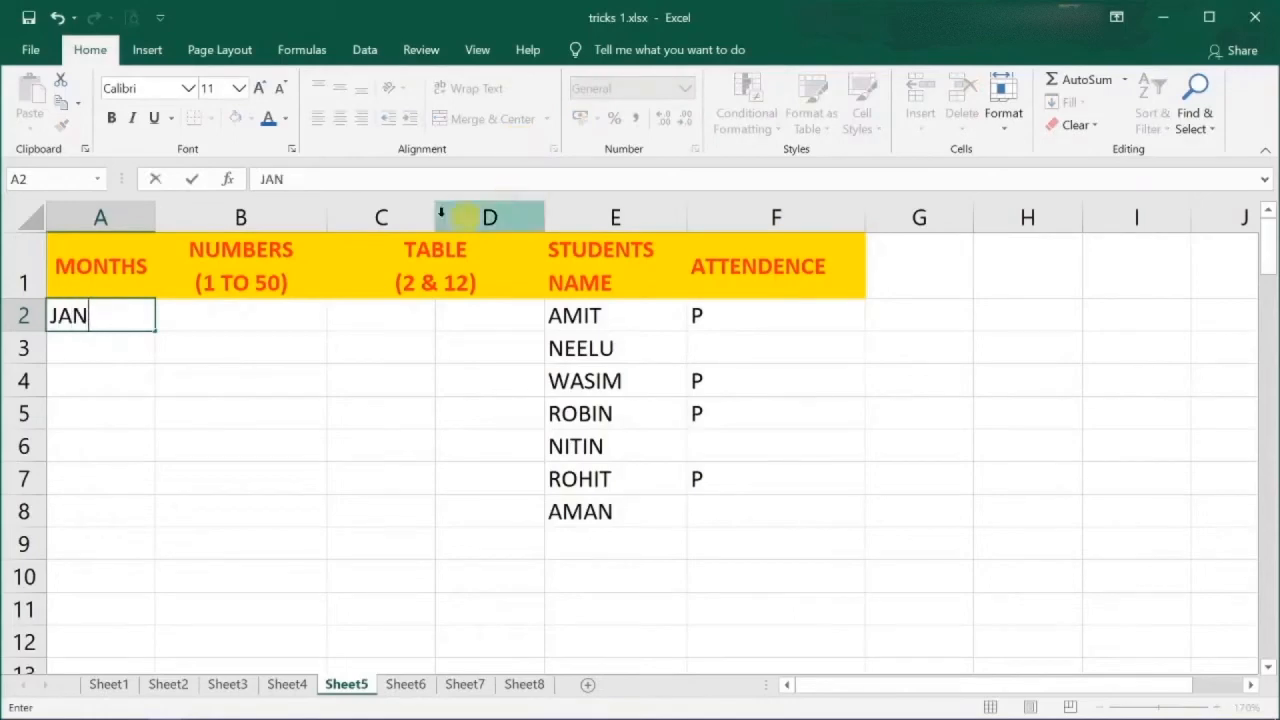
left_click(137, 386)
left_click(137, 323)
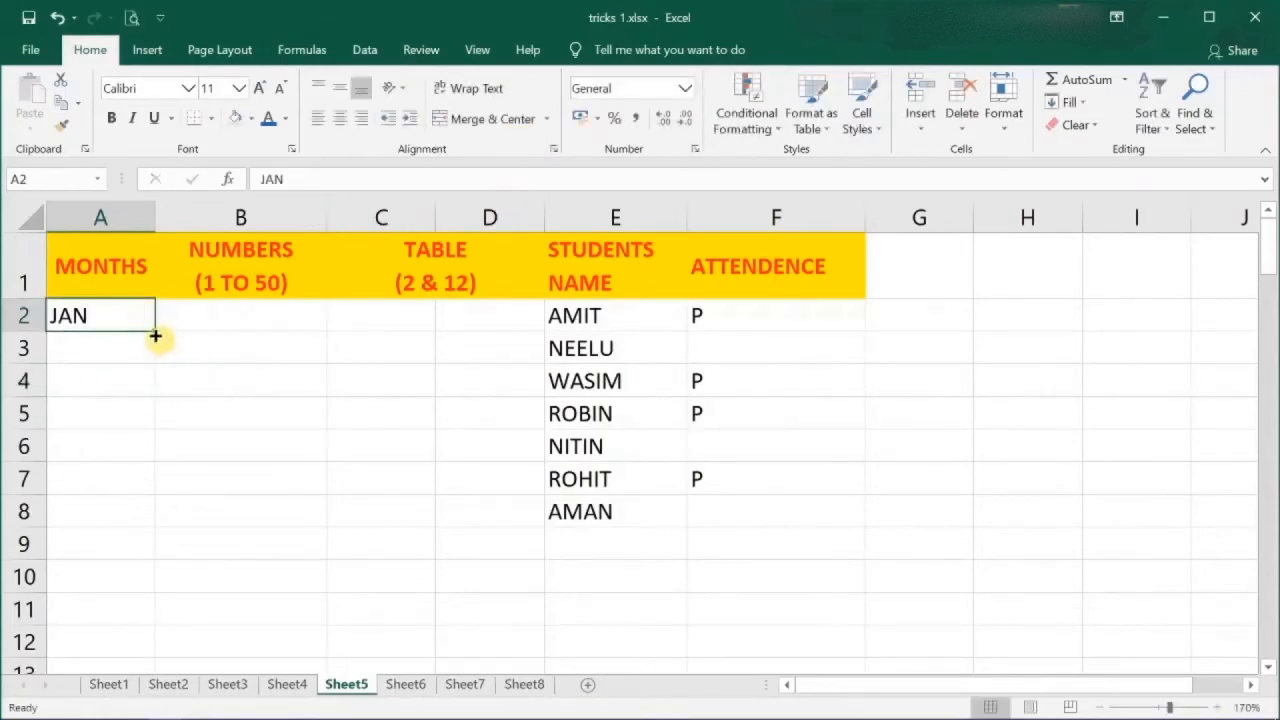
left_click_drag(156, 333, 129, 486)
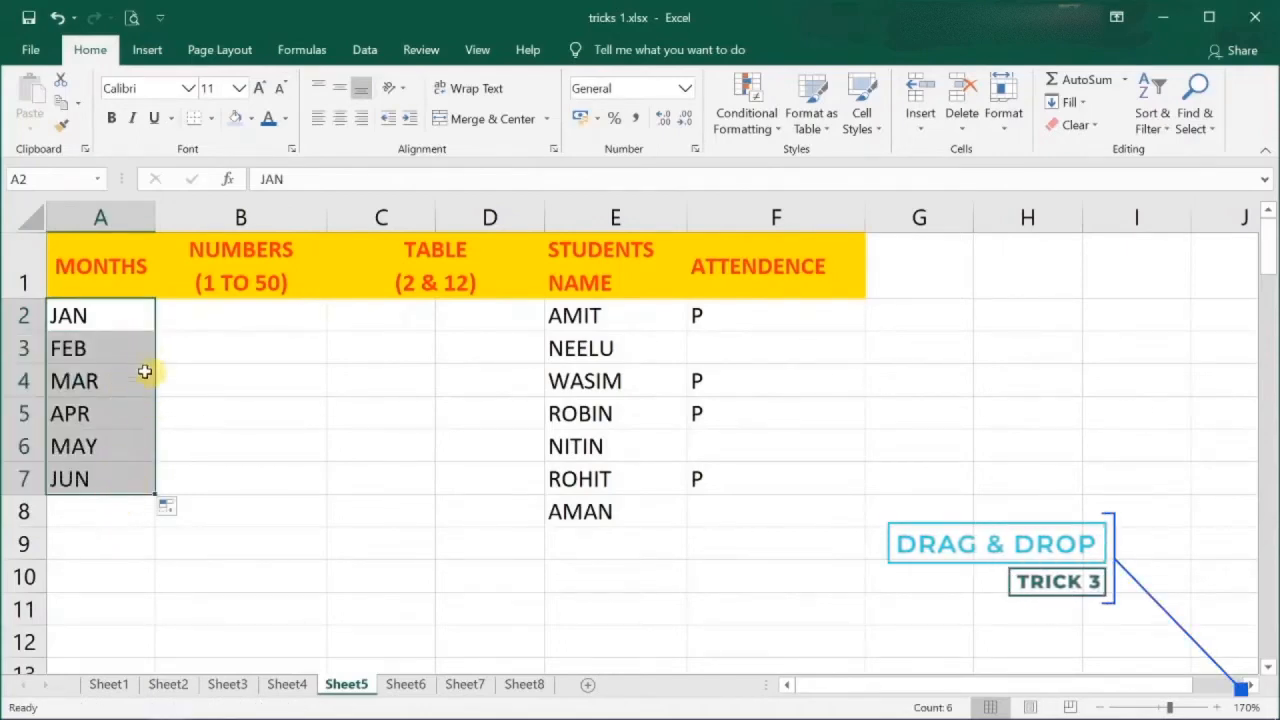
Enter OCT in cell A9 and autofill the months down to A12
left_click(99, 537)
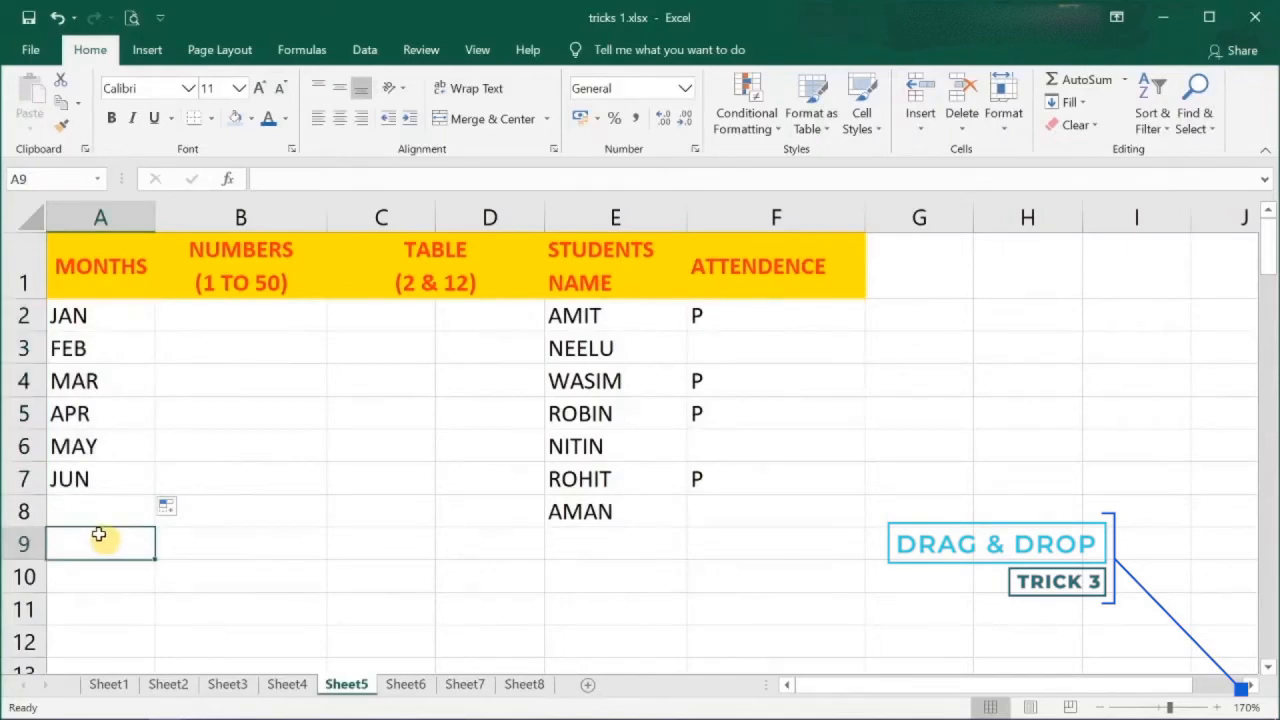
type("OCT")
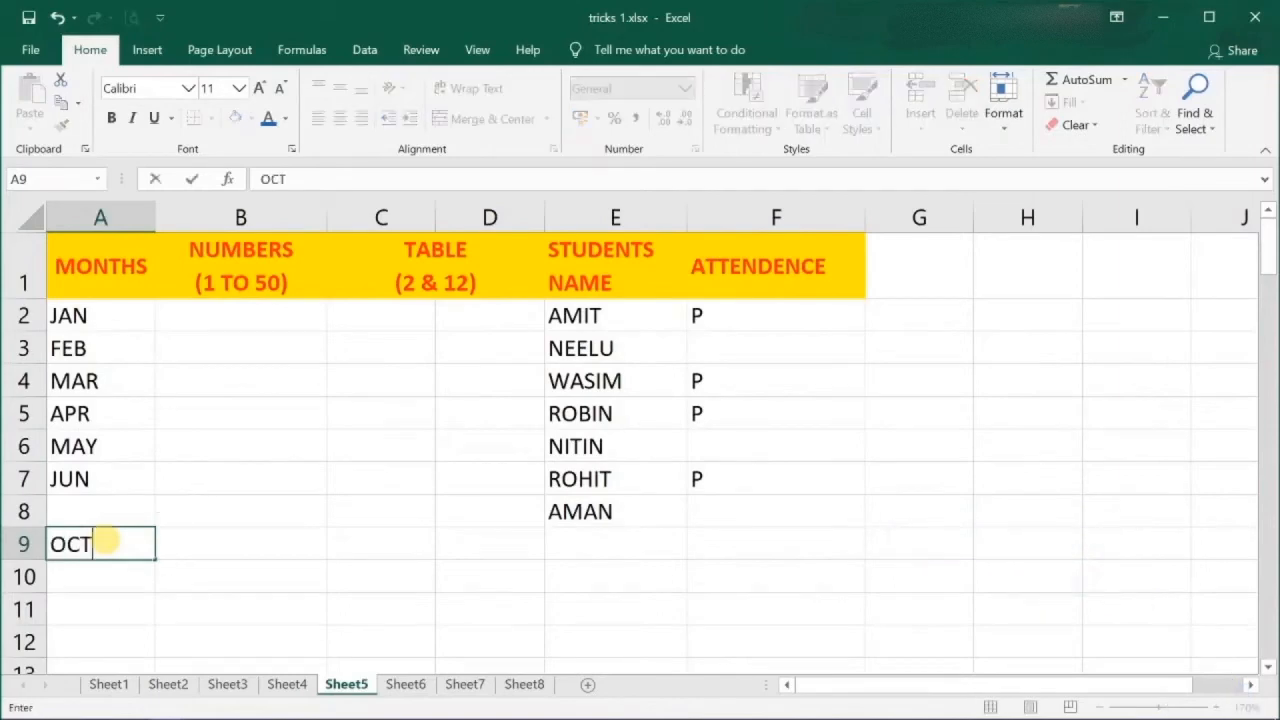
key("Return")
left_click(120, 547)
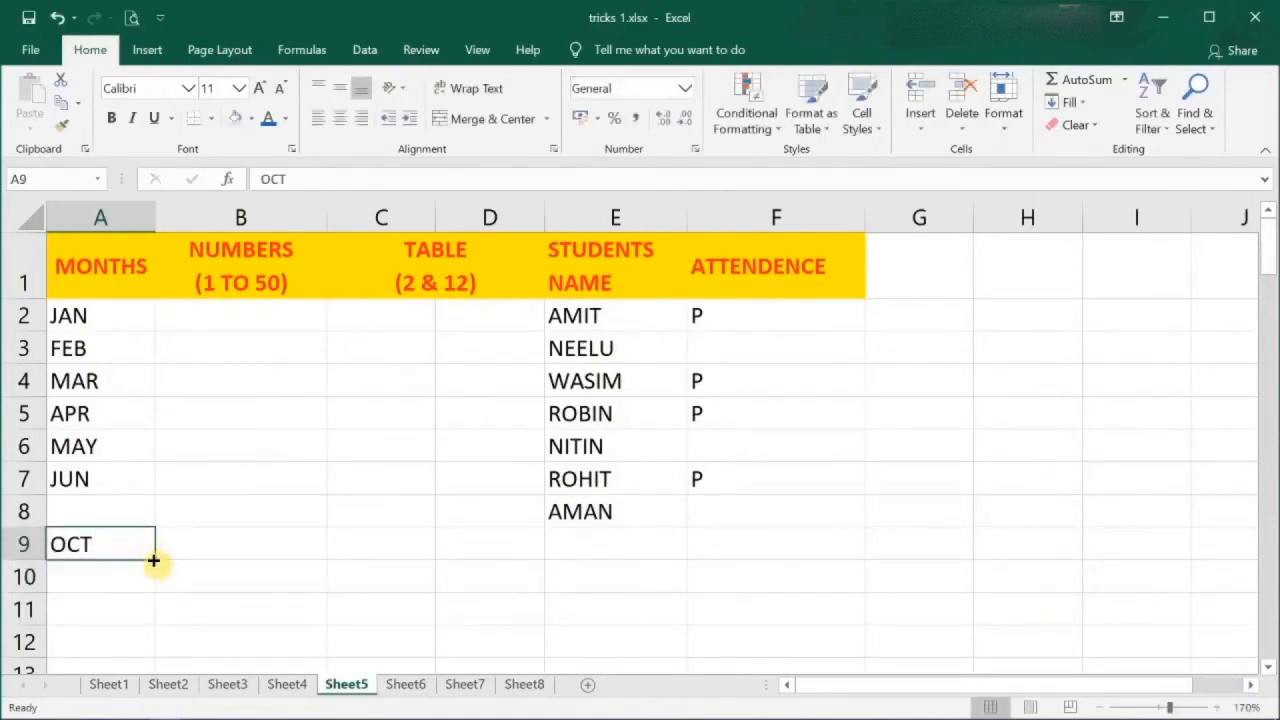
left_click_drag(153, 560, 135, 652)
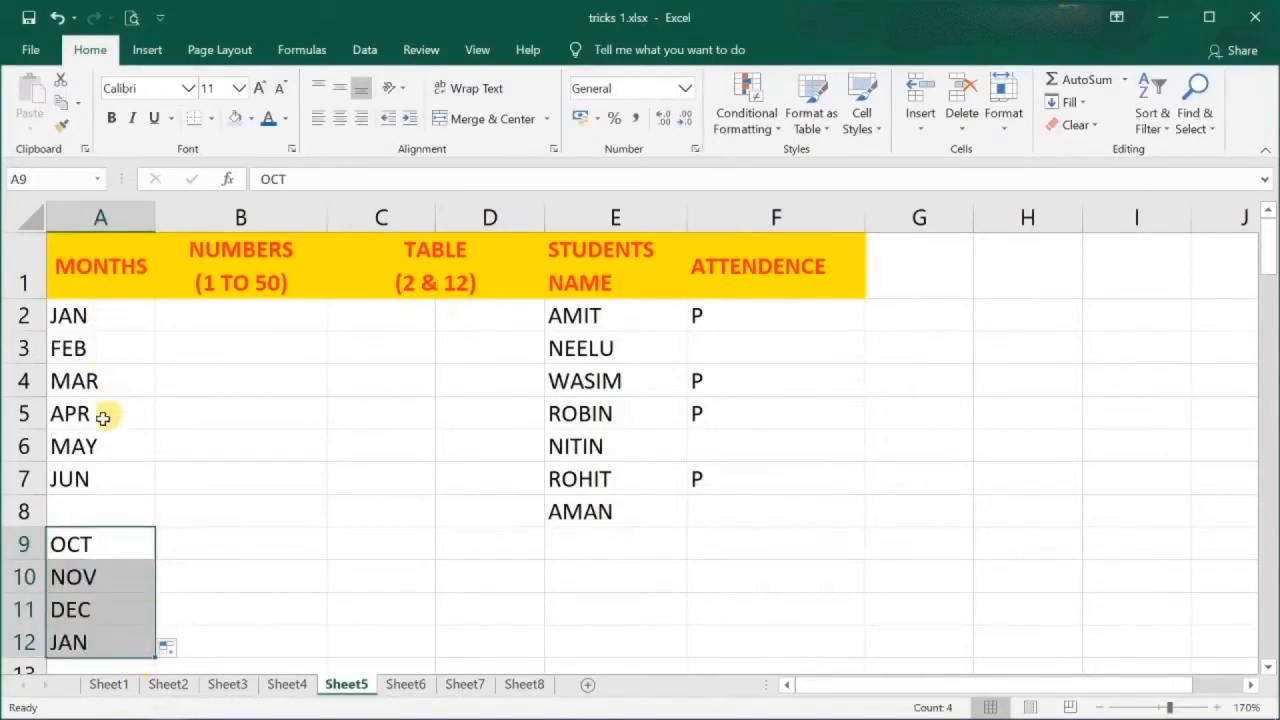
Enter MON in cell A14 and autofill the weekdays down to A15
scroll(102, 497, "down", 1)
left_click(83, 574)
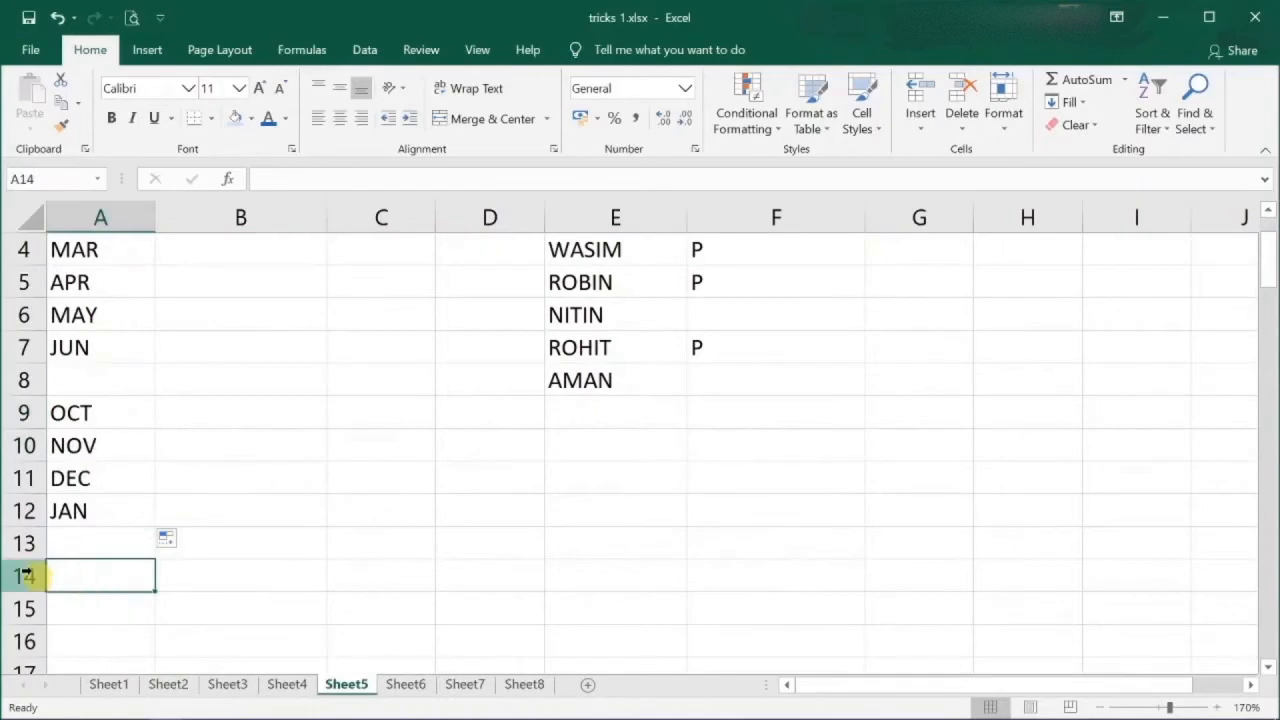
type("MON")
key("ctrl+Return")
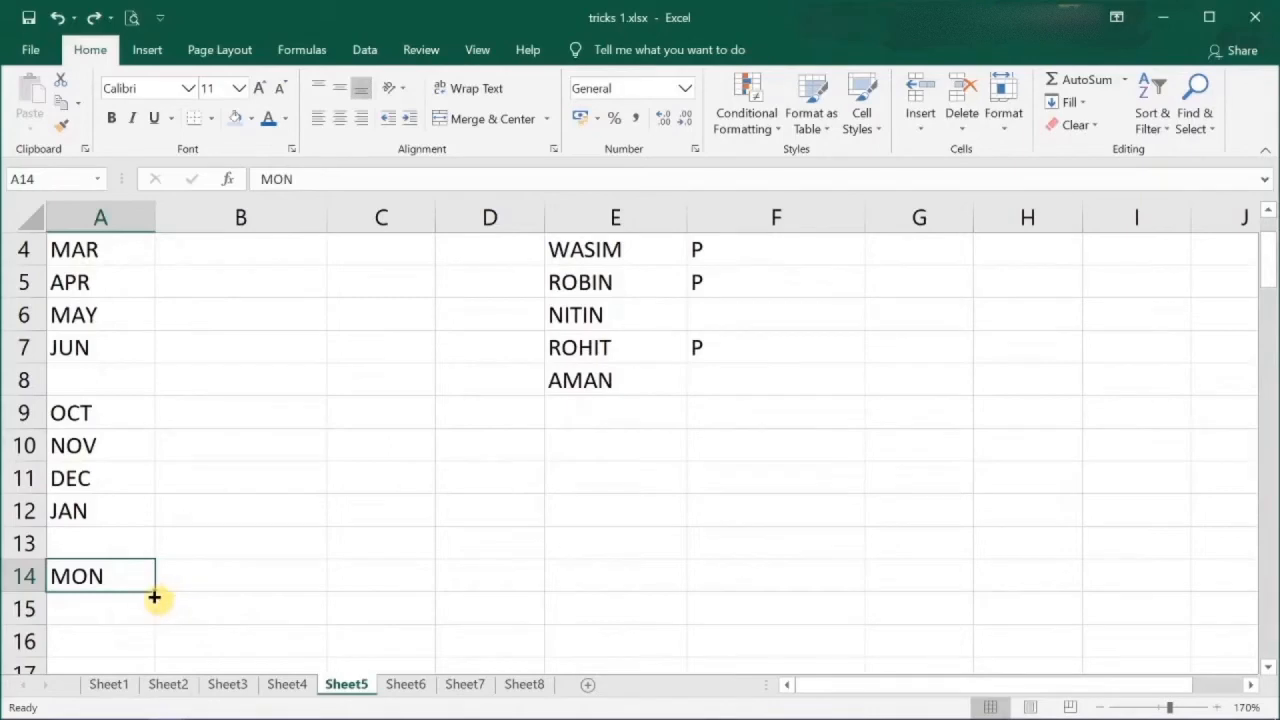
left_click_drag(154, 596, 154, 593)
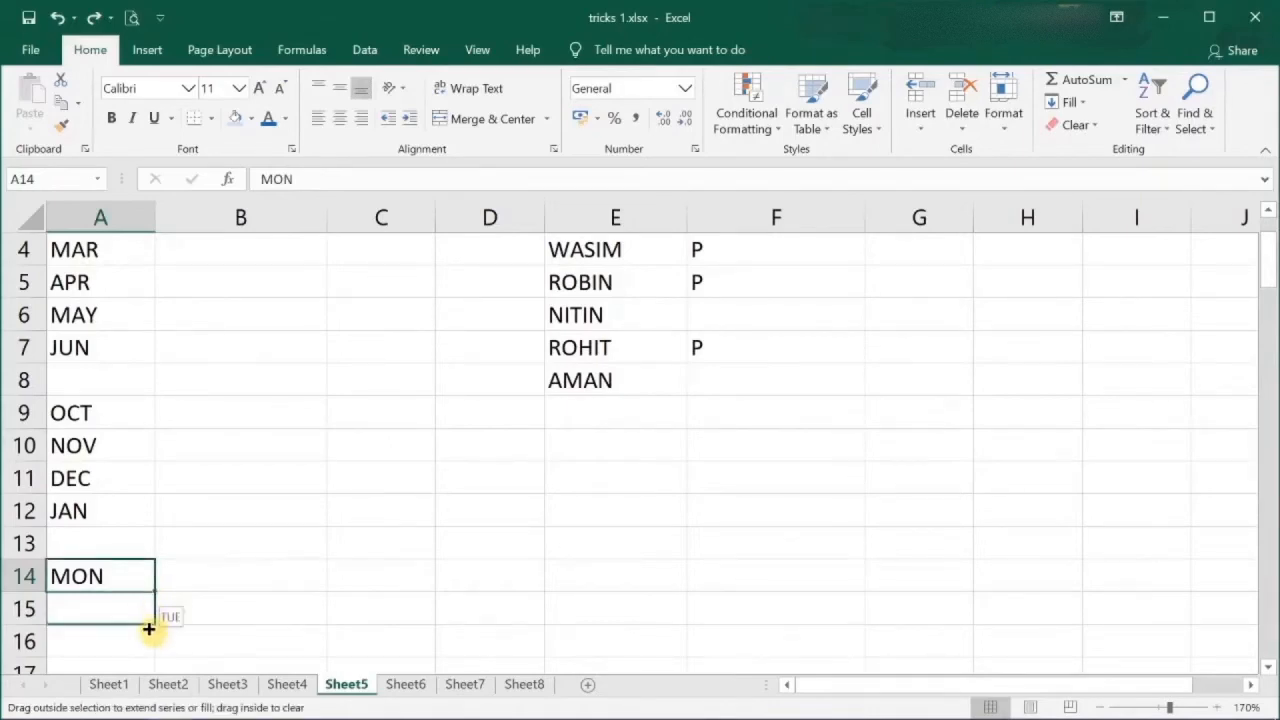
left_click_drag(148, 628, 146, 626)
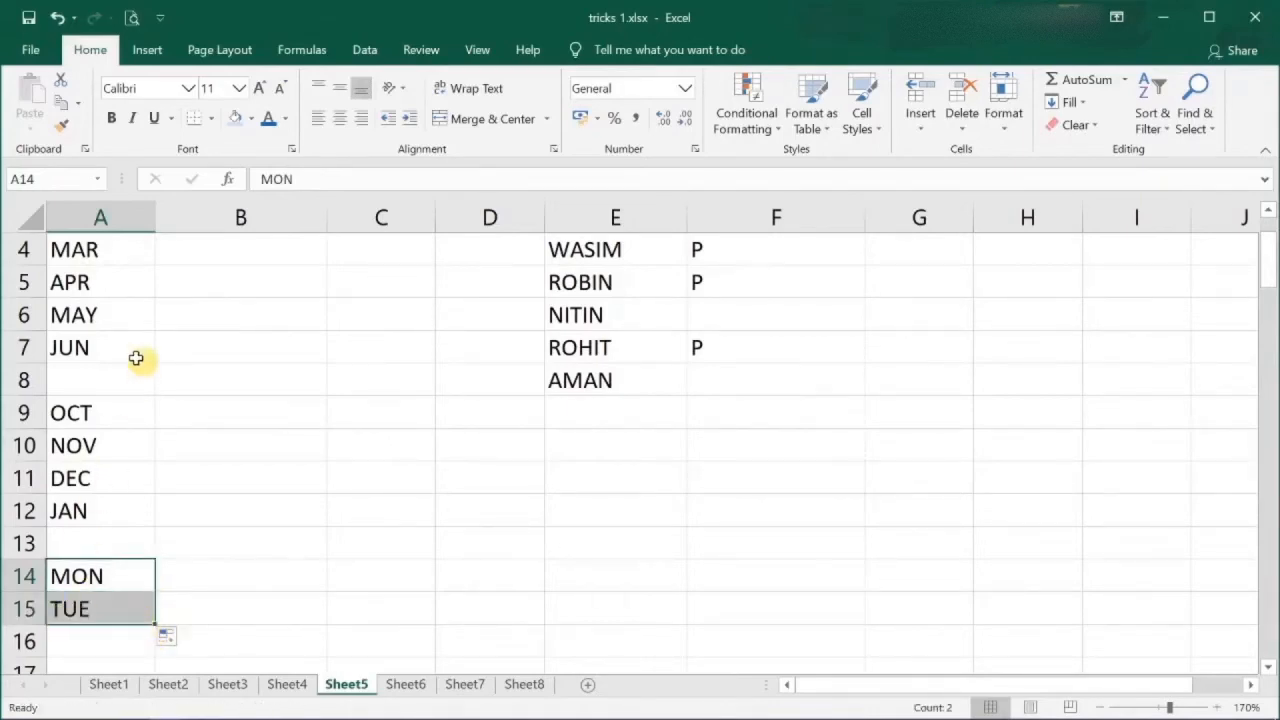
Enter 1 in cell B2 and 2 in cell B3 under the NUMBERS header
scroll(244, 361, "up", 1)
scroll(244, 361, "up", 1)
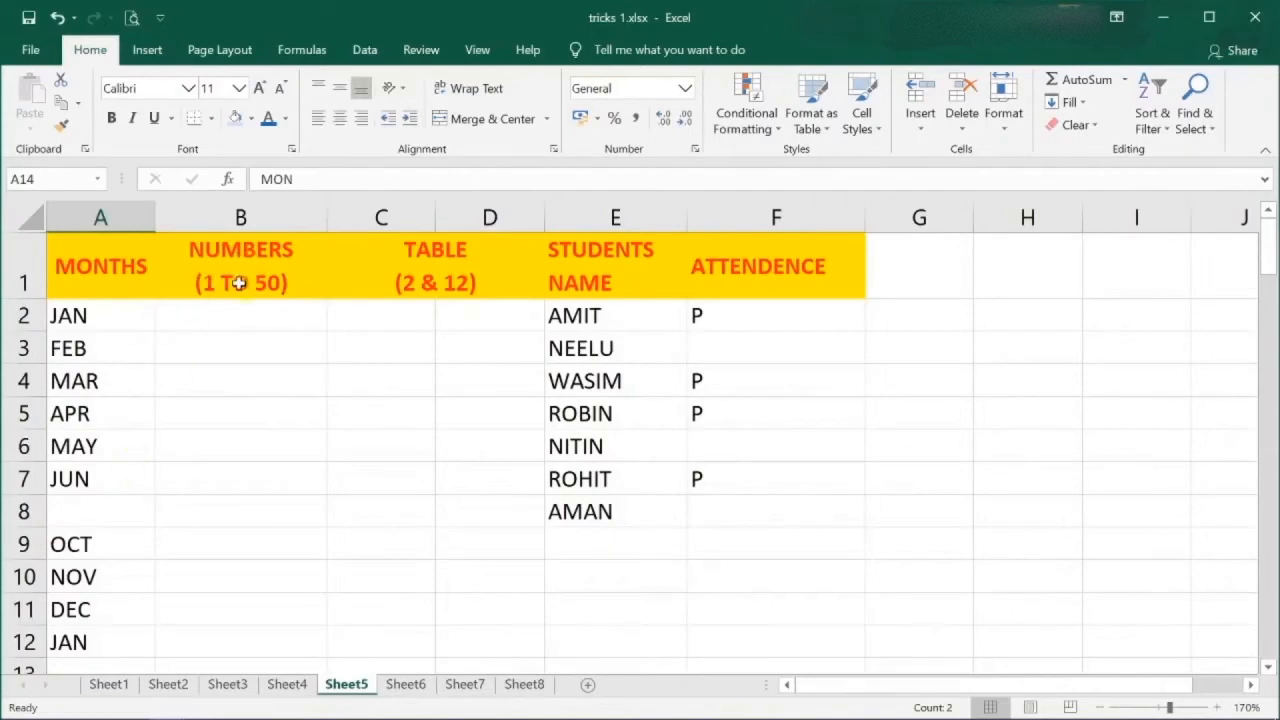
left_click(222, 318)
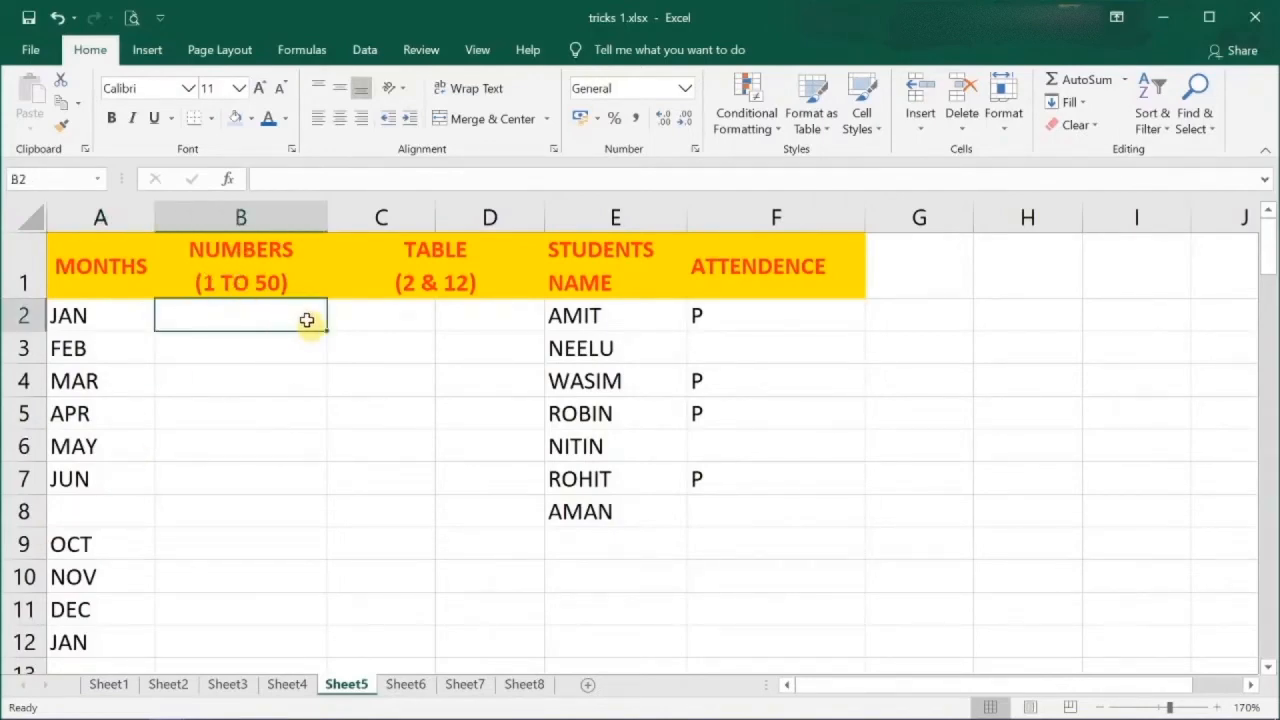
type("1")
left_click(263, 347)
type("2")
key("Return")
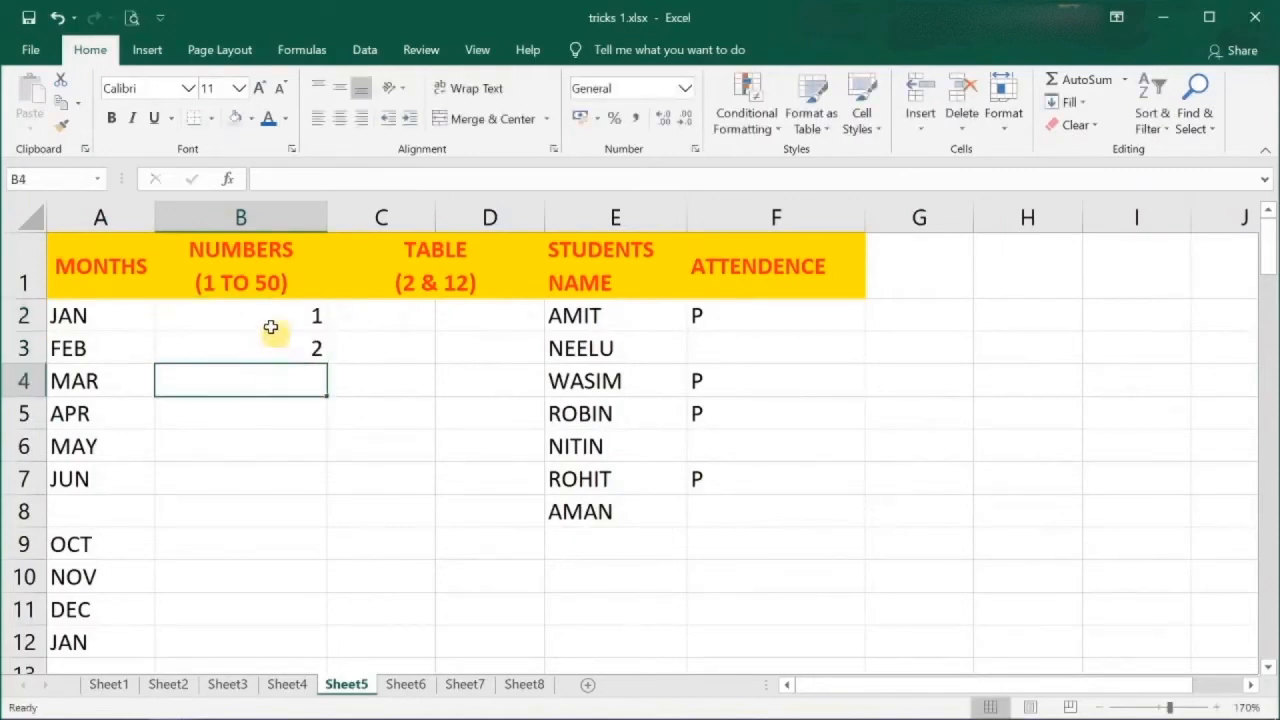
Clear B3 and try autofilling only the 1 in B2 down to B4, clearing the filled cells
left_click(271, 346)
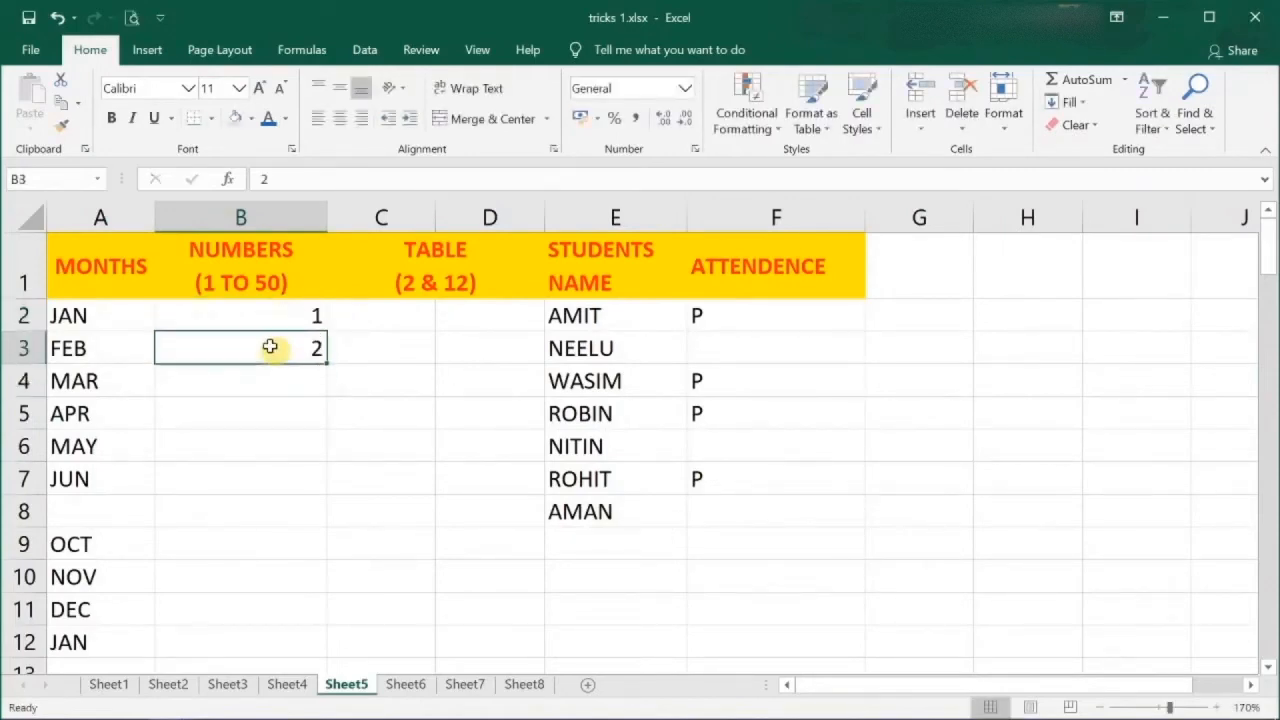
left_click(293, 315)
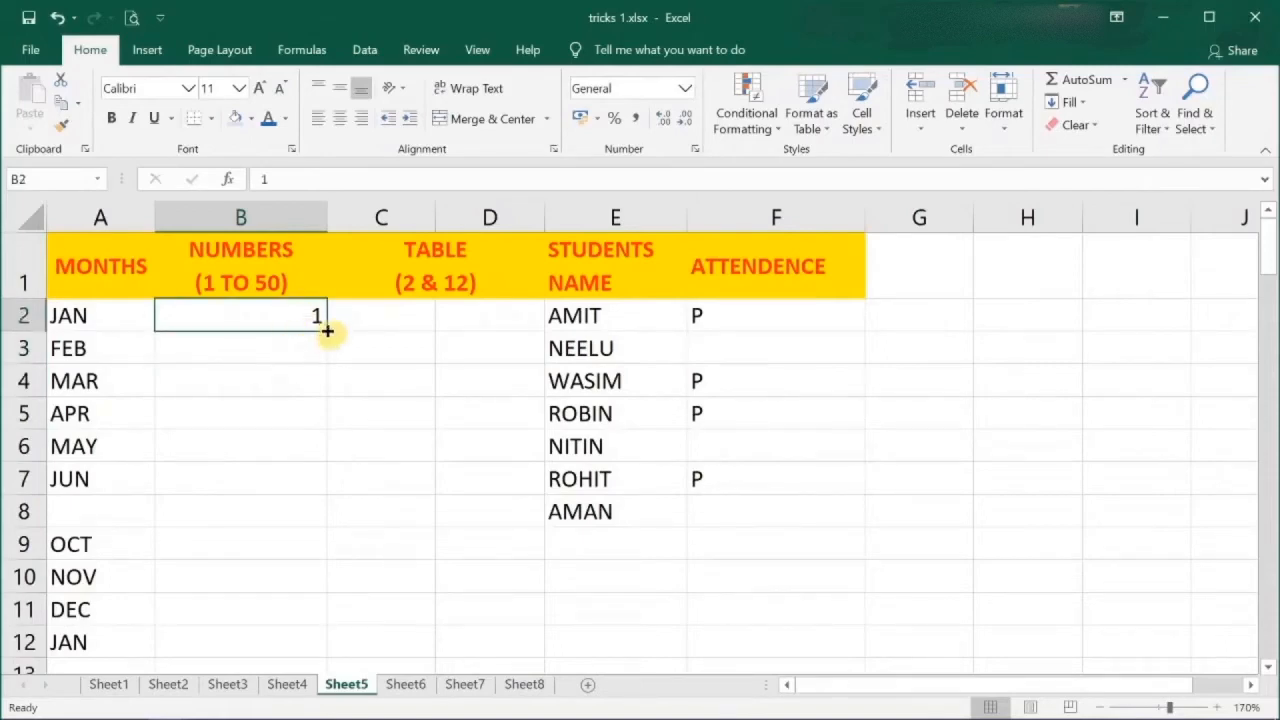
left_click_drag(327, 331, 318, 392)
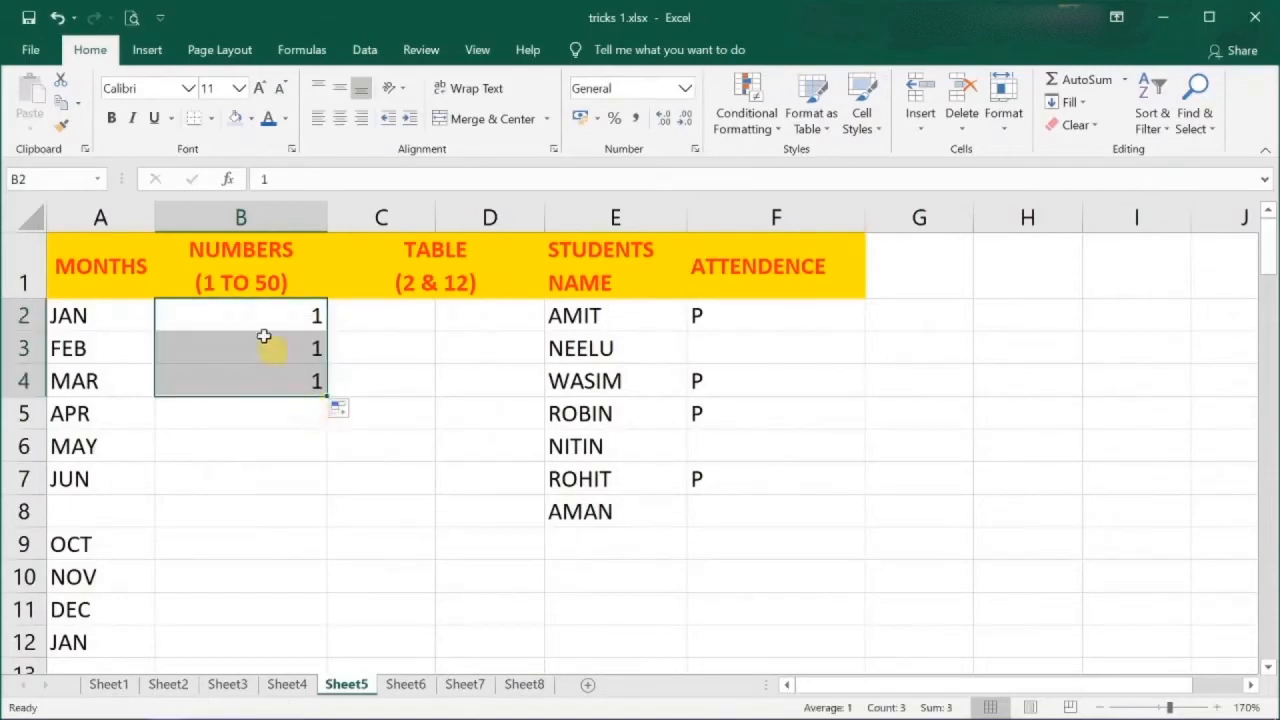
left_click_drag(308, 340, 301, 371)
key("Delete")
left_click(297, 351)
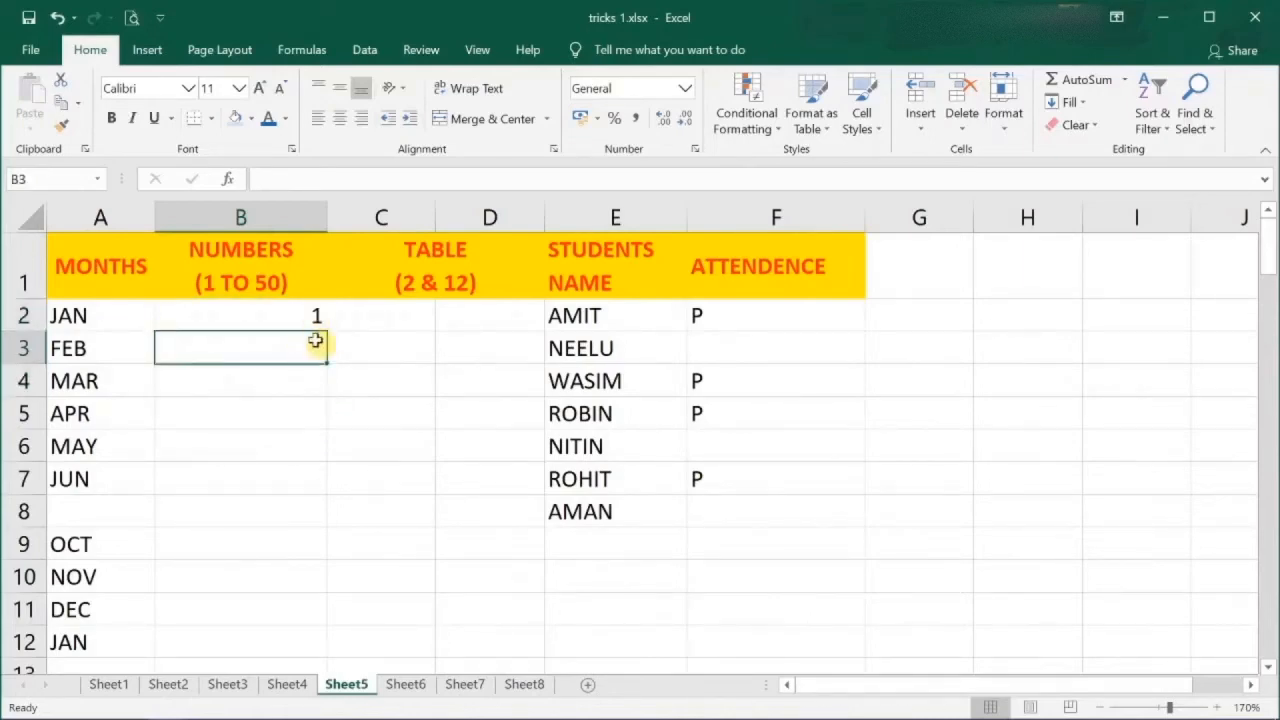
Enter 2 in cell B3 and autofill the number series from B2:B3 down to B12
left_click(312, 315)
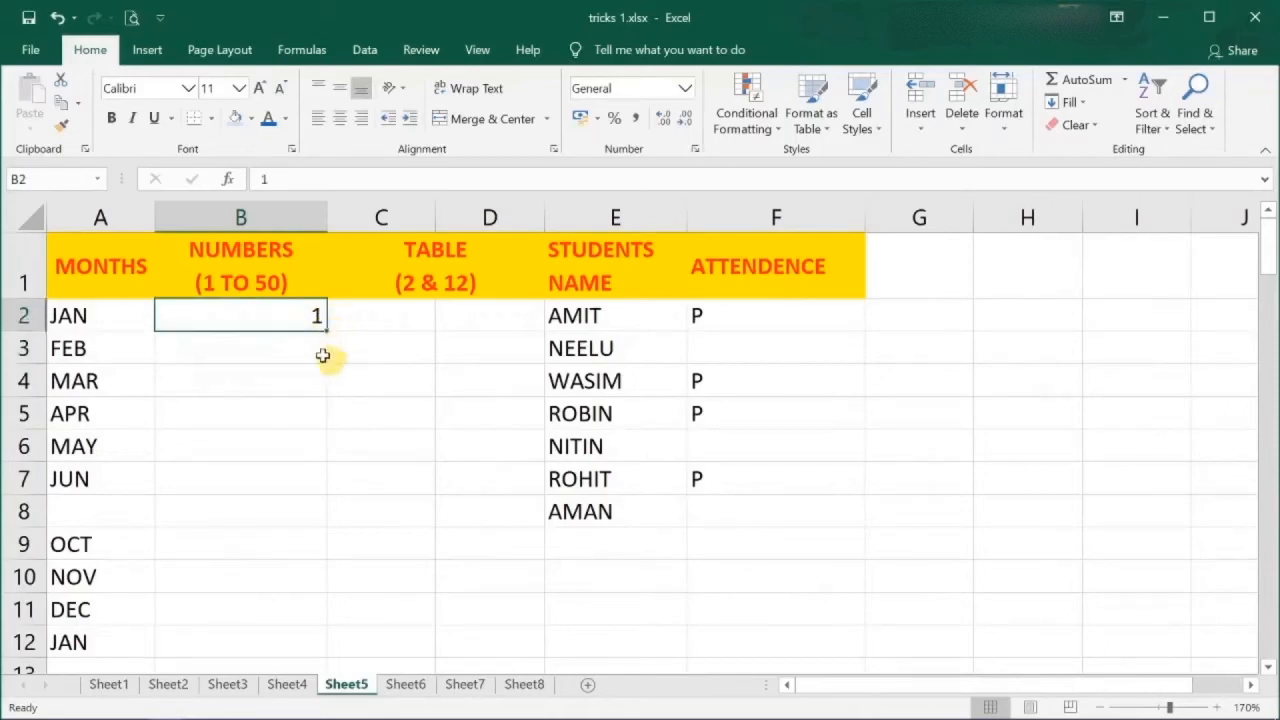
left_click(314, 347)
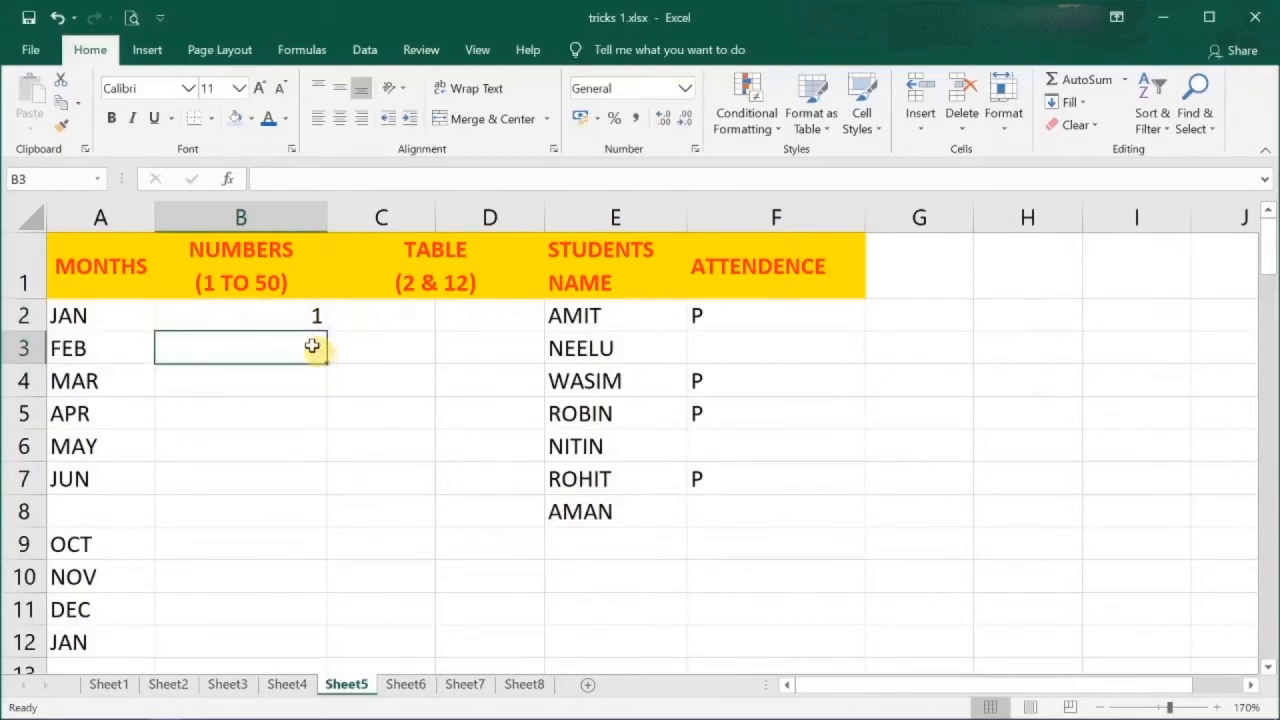
type("2")
key("Return")
left_click_drag(300, 318, 309, 345)
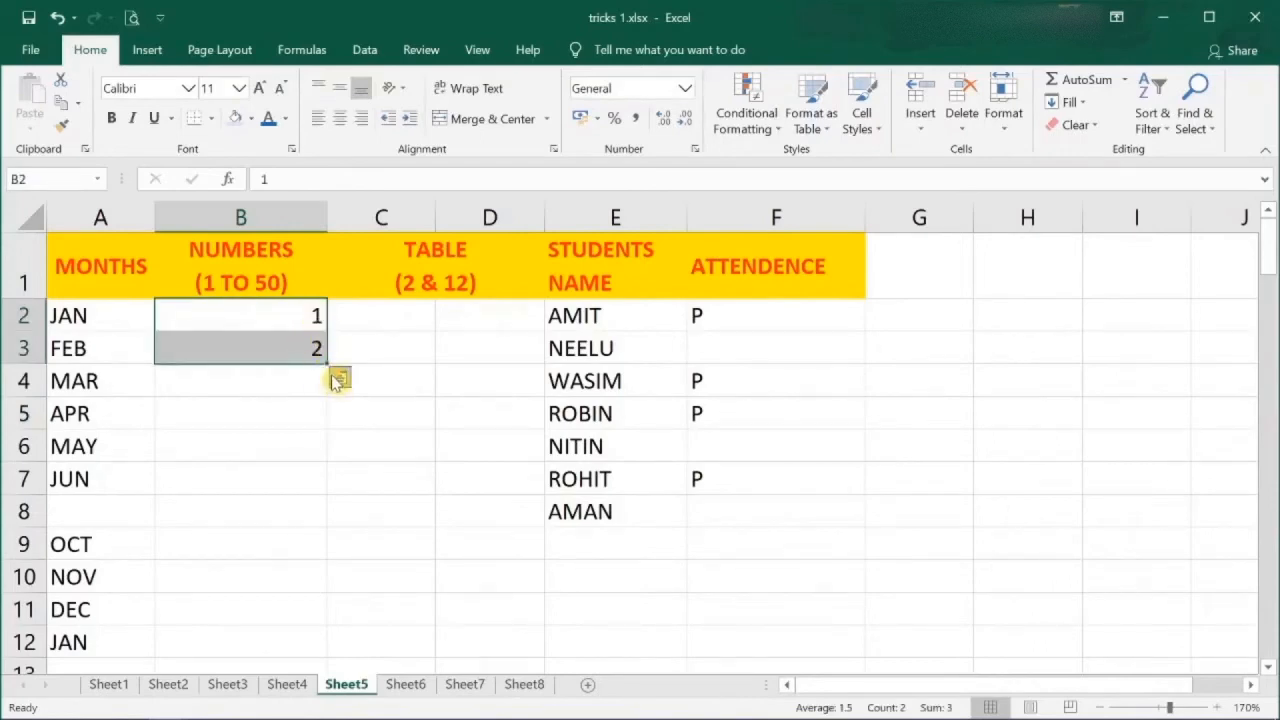
left_click_drag(330, 366, 318, 647)
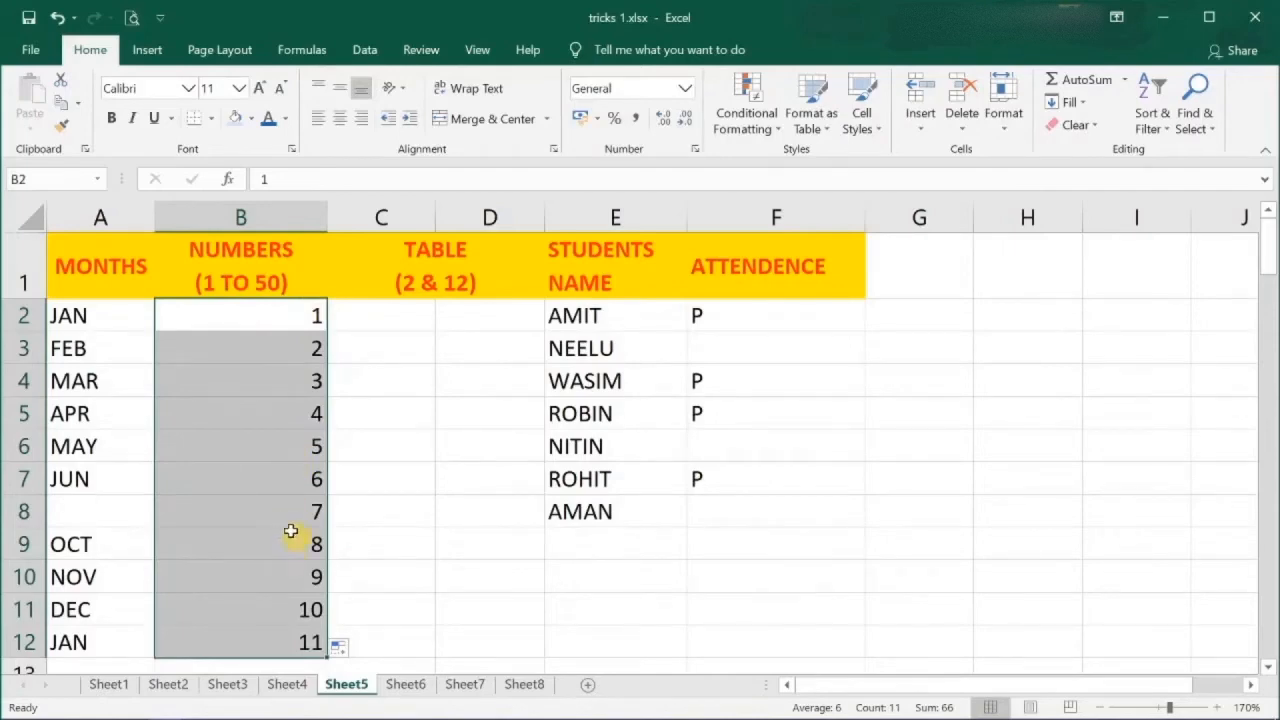
Undo the number autofill in column B and clear cell B3
key("ctrl+z")
left_click(302, 338)
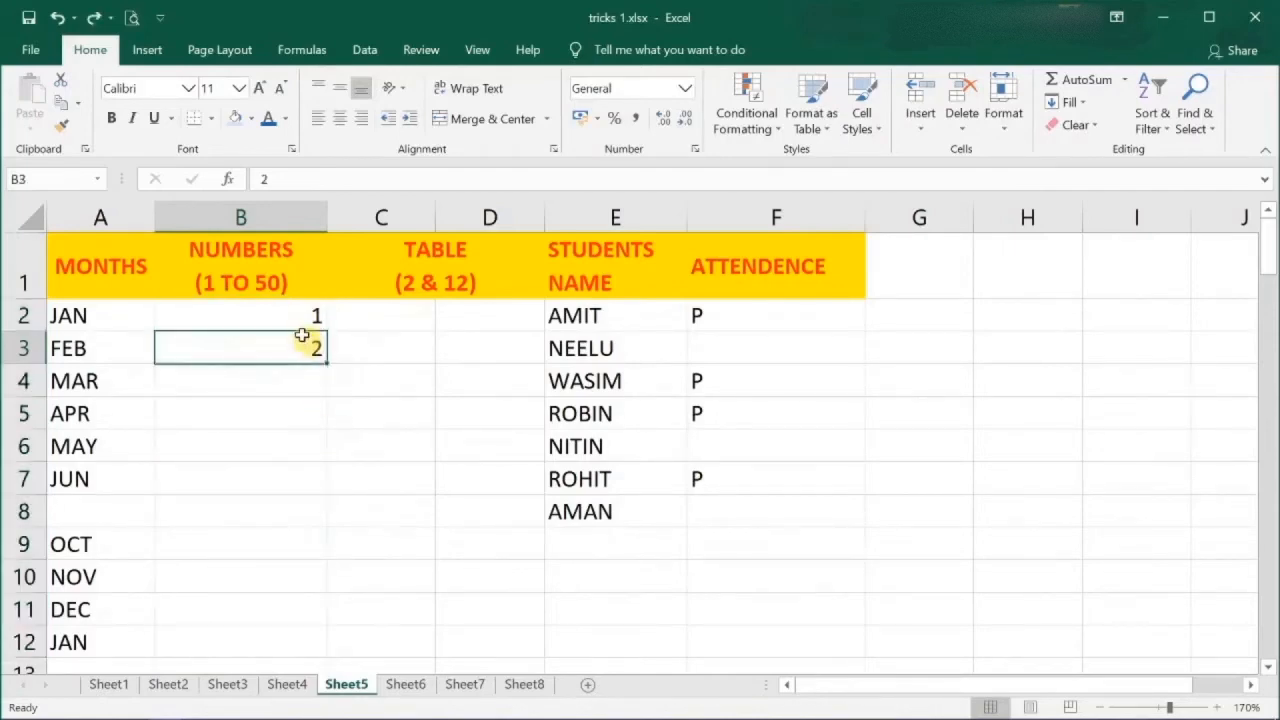
Fill a linear series down the column from B2 with step value 1 and stop value 50, and check the numbers
left_click(296, 323)
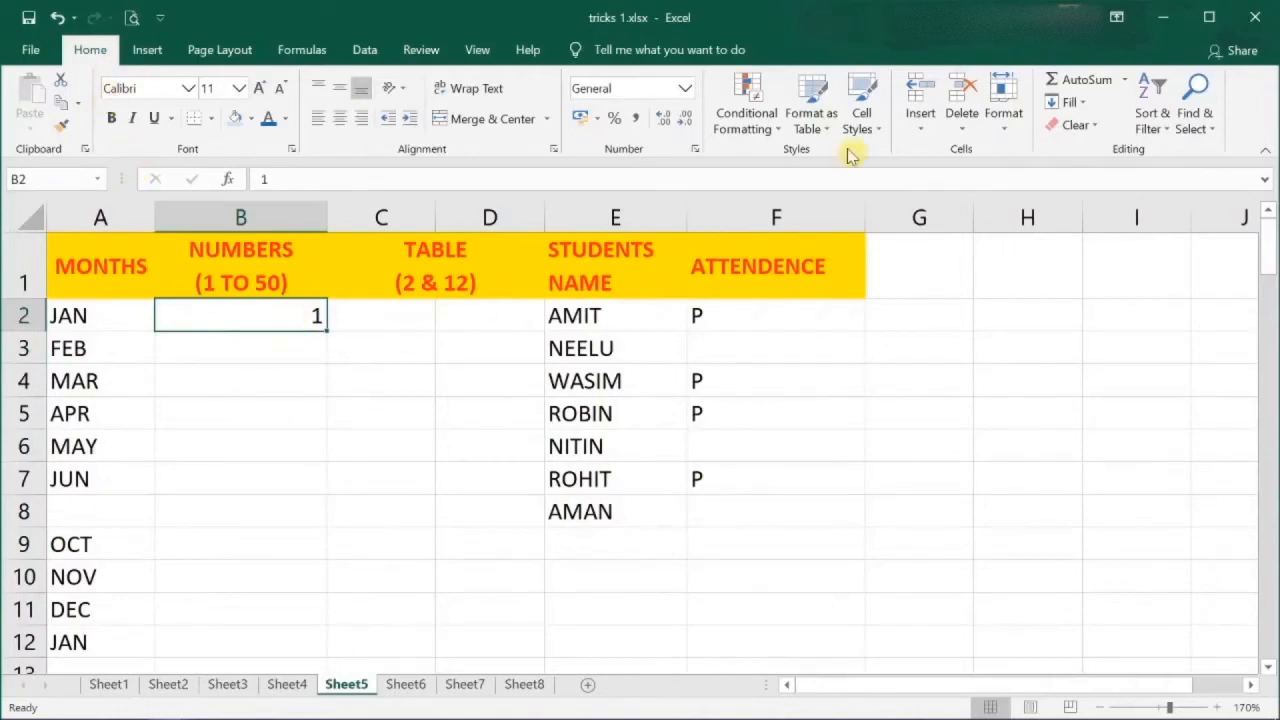
left_click(1069, 103)
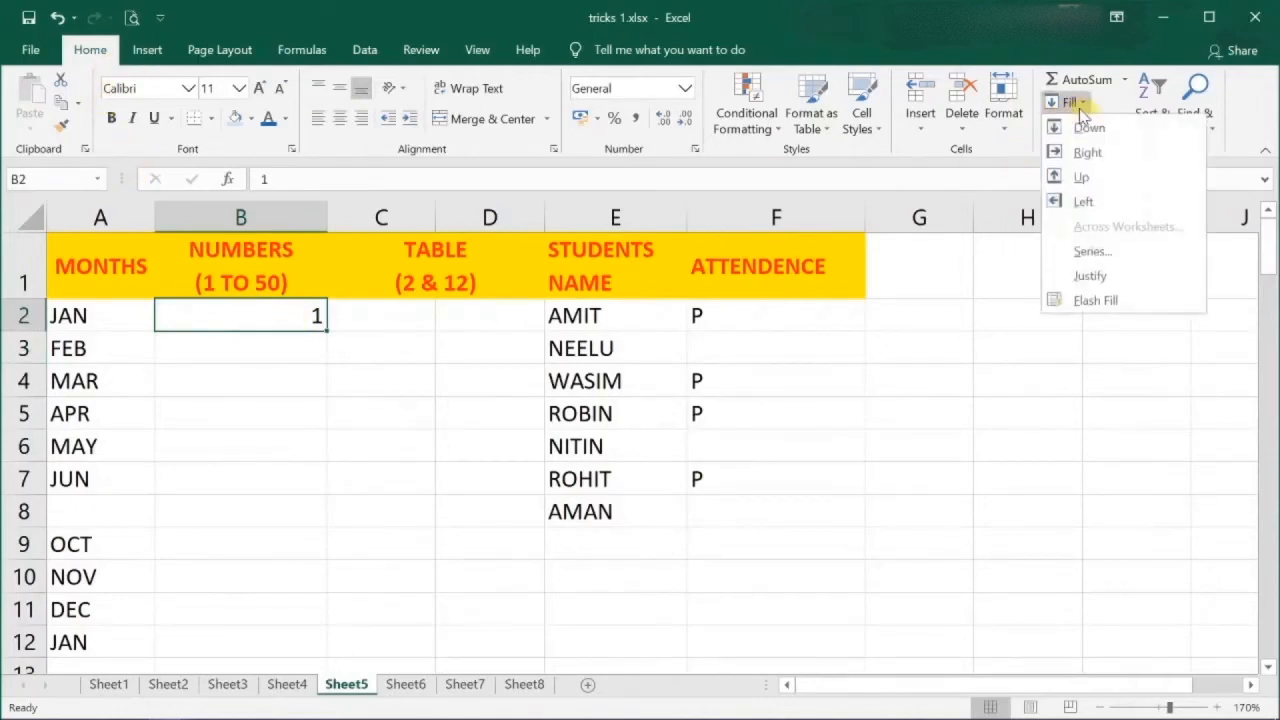
left_click(1092, 251)
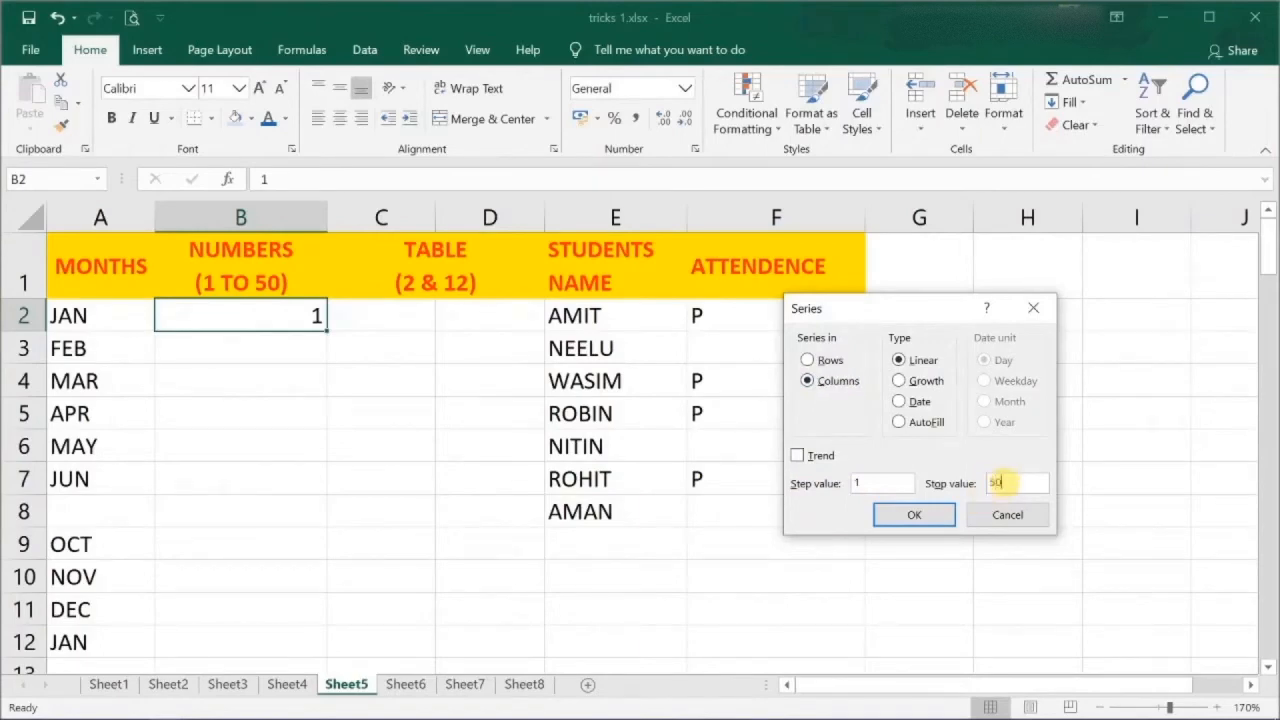
left_click(906, 524)
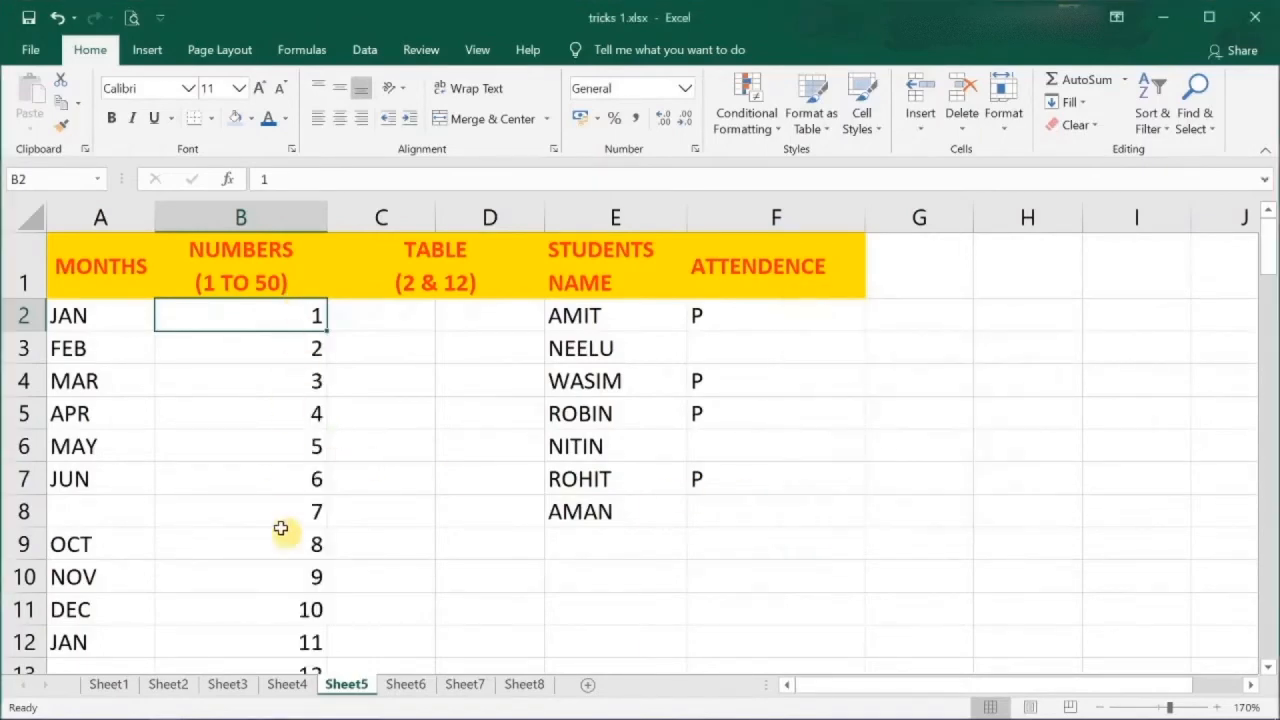
scroll(314, 550, "down", 3)
scroll(321, 573, "down", 10)
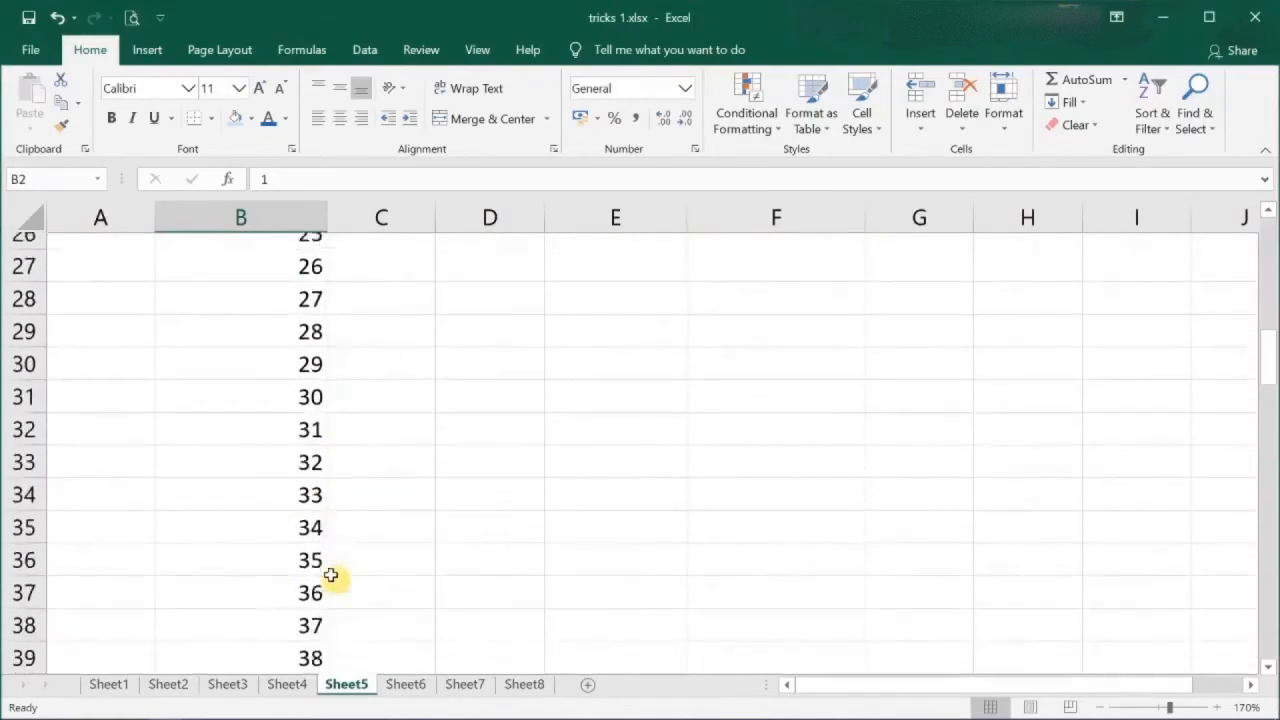
scroll(338, 577, "up", 10)
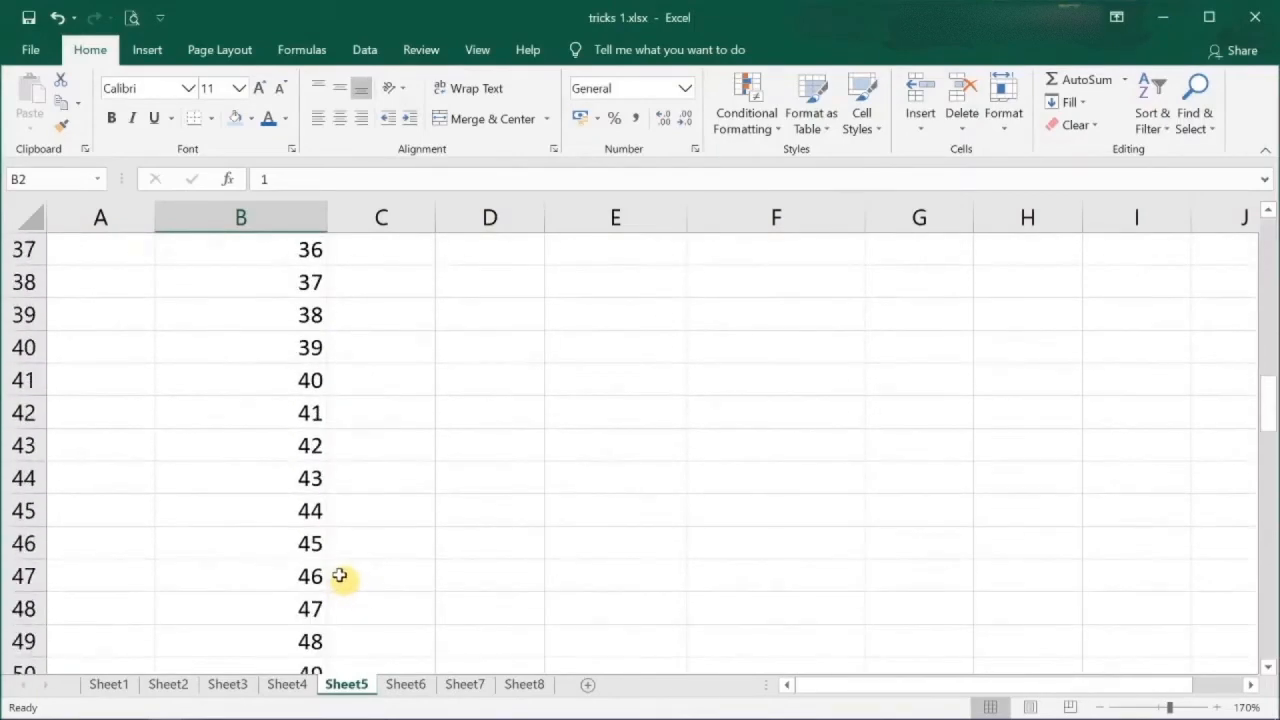
scroll(337, 323, "up", 3)
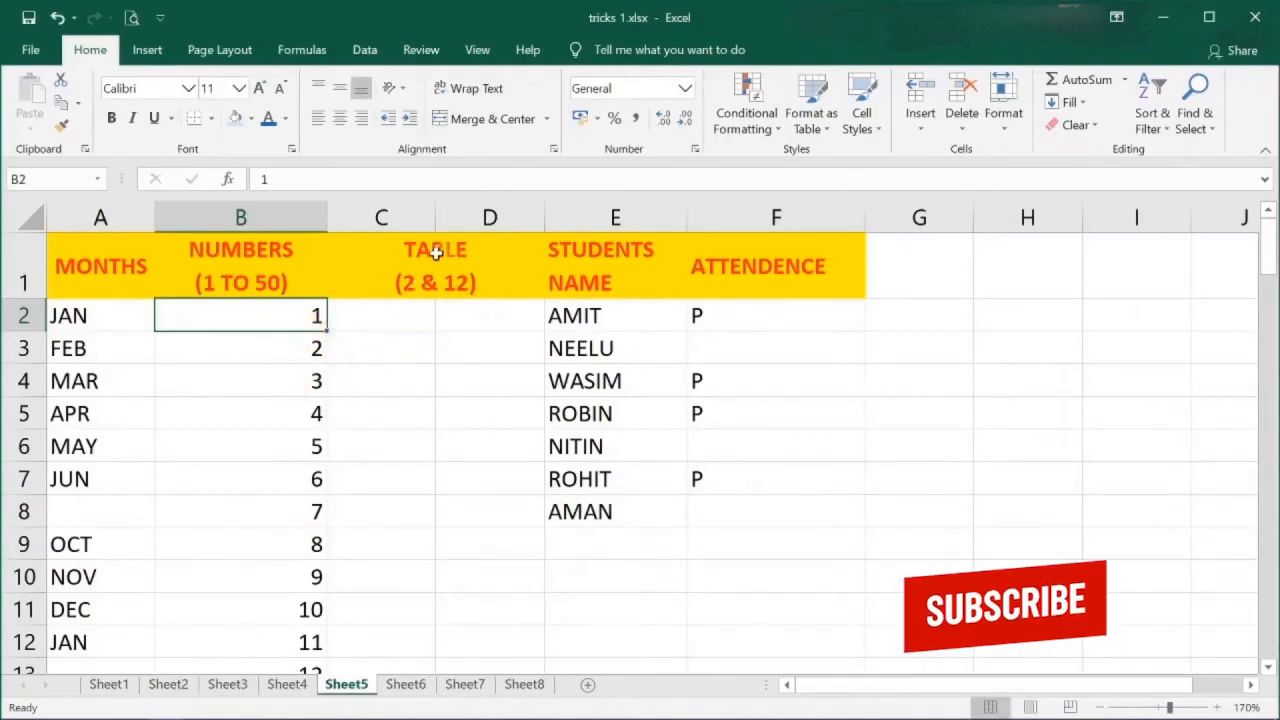
Enter 2 in C2 and 4 in C3, and autofill the table of 2 down column C alongside the numbers
left_click(400, 312)
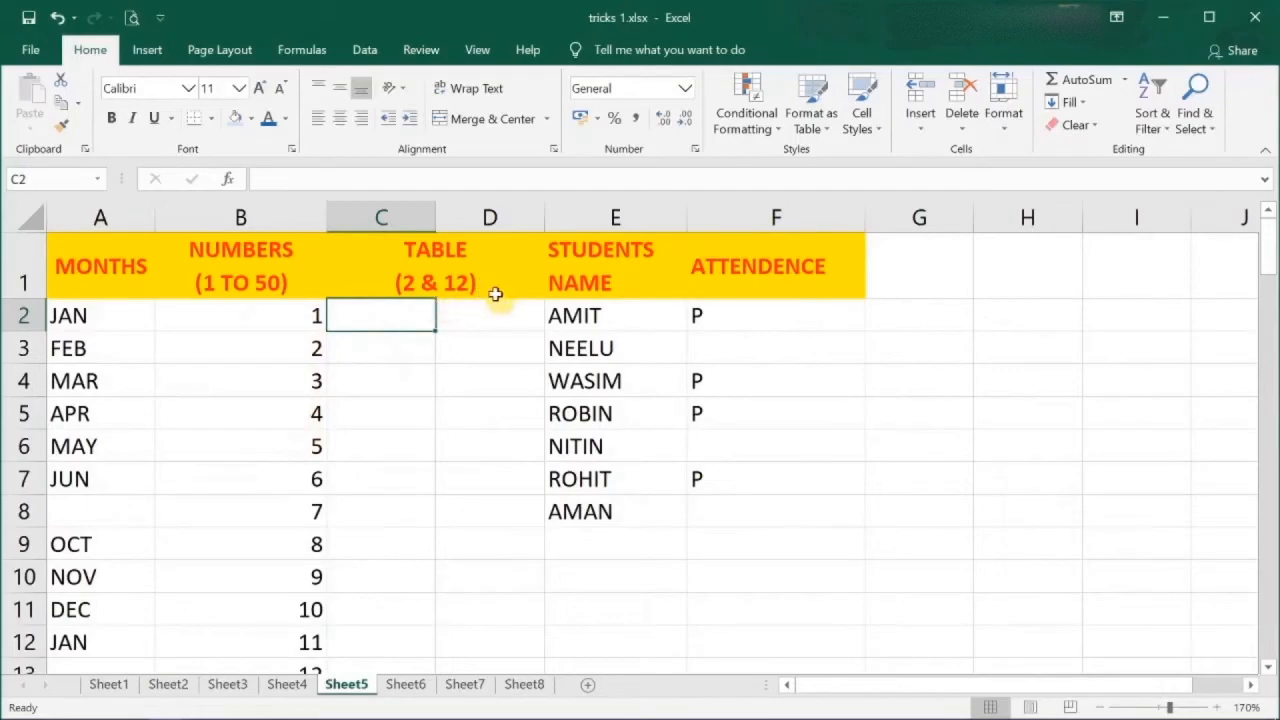
type("2")
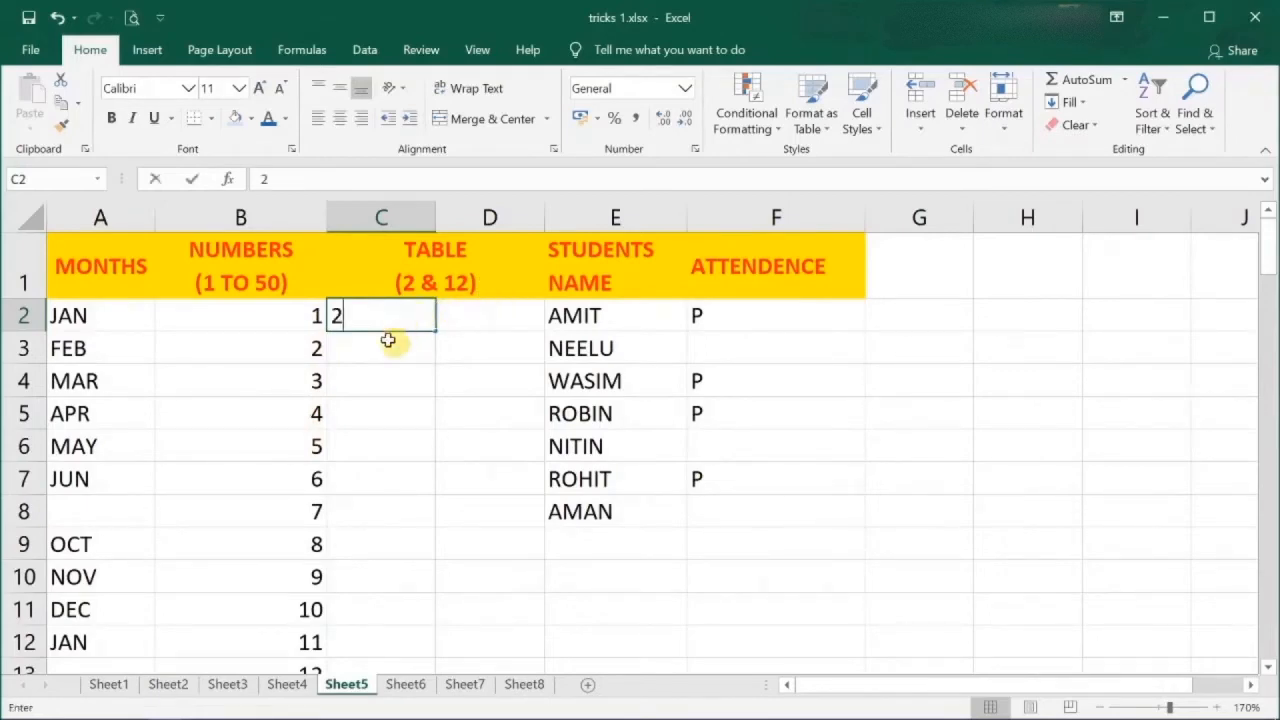
key("Return")
type("4")
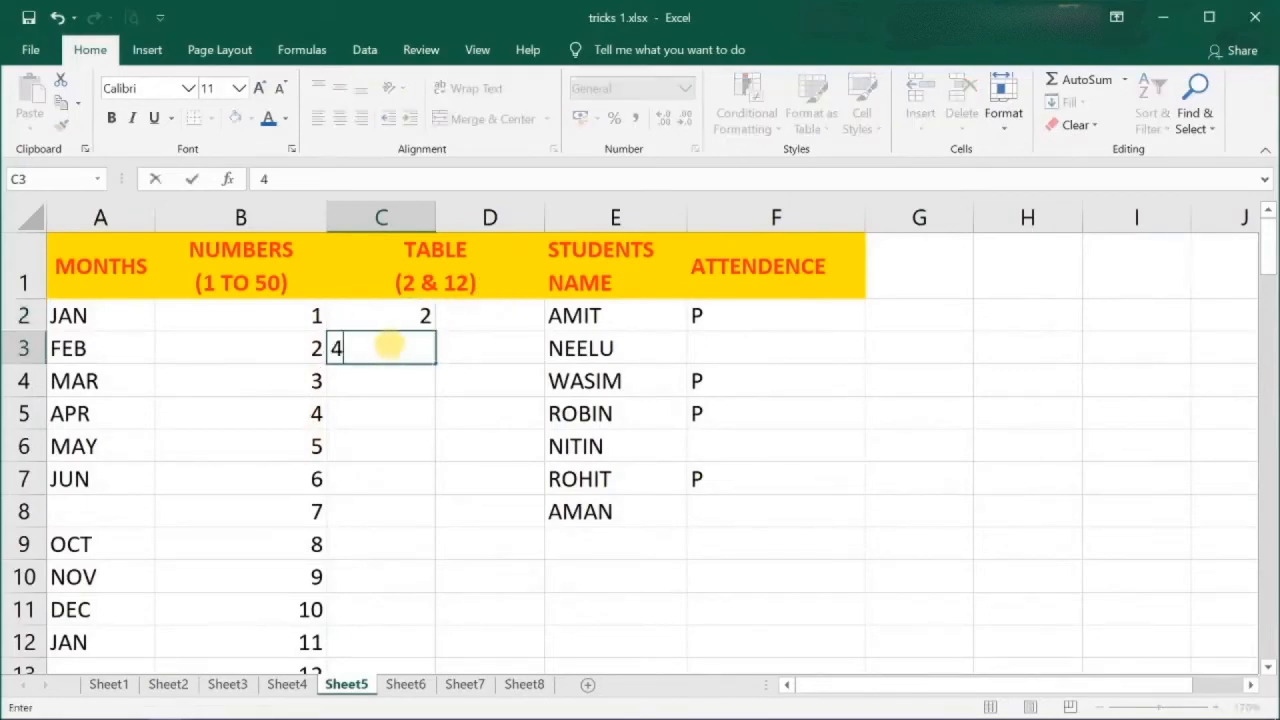
key("Return")
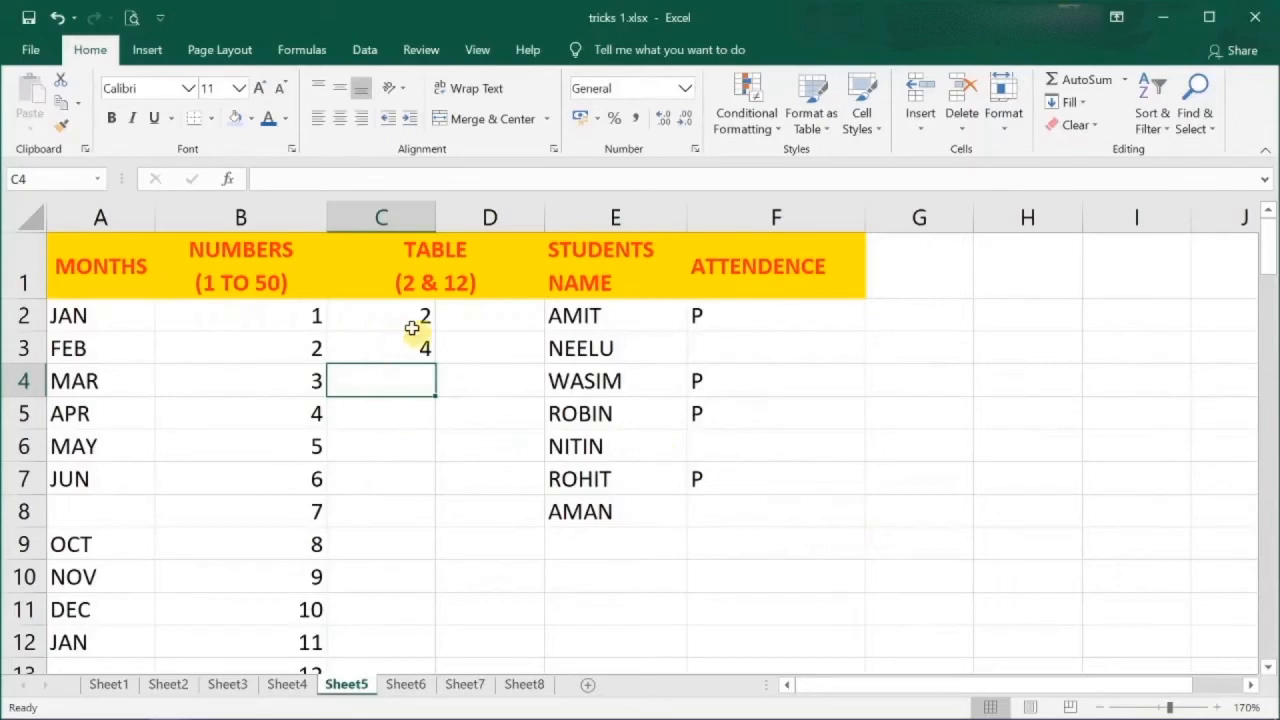
left_click_drag(407, 315, 412, 340)
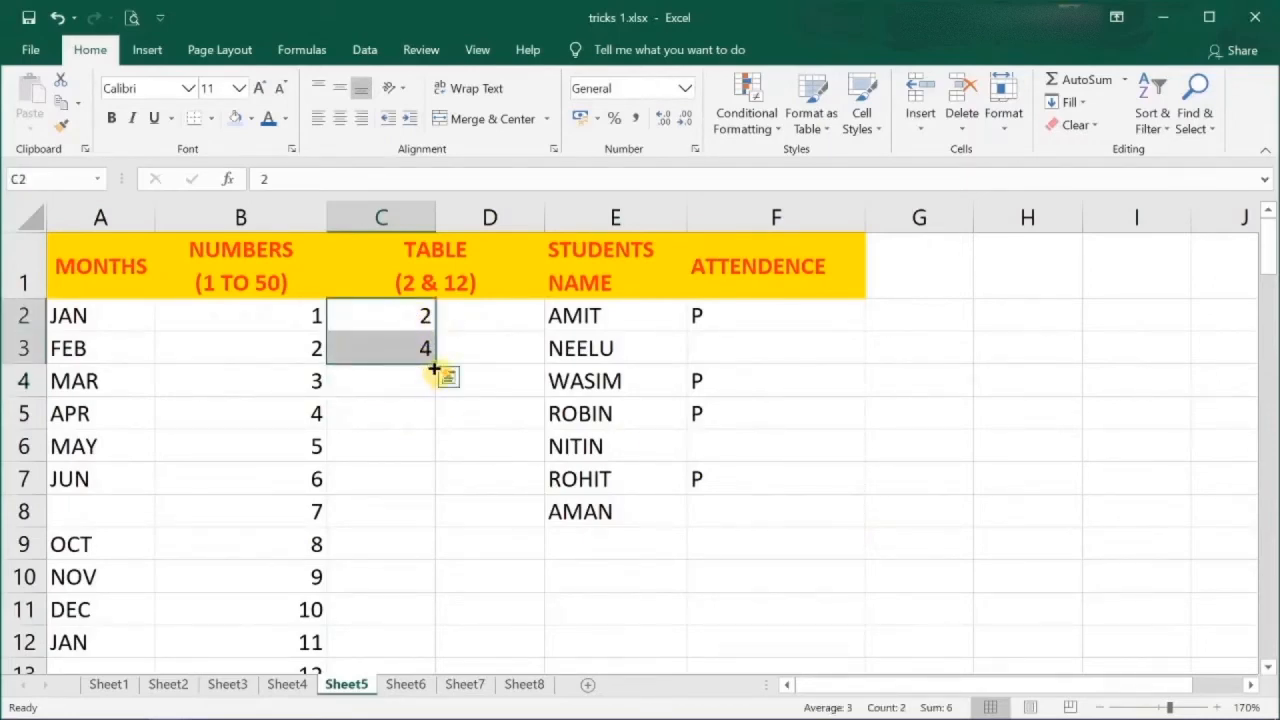
double_click(434, 366)
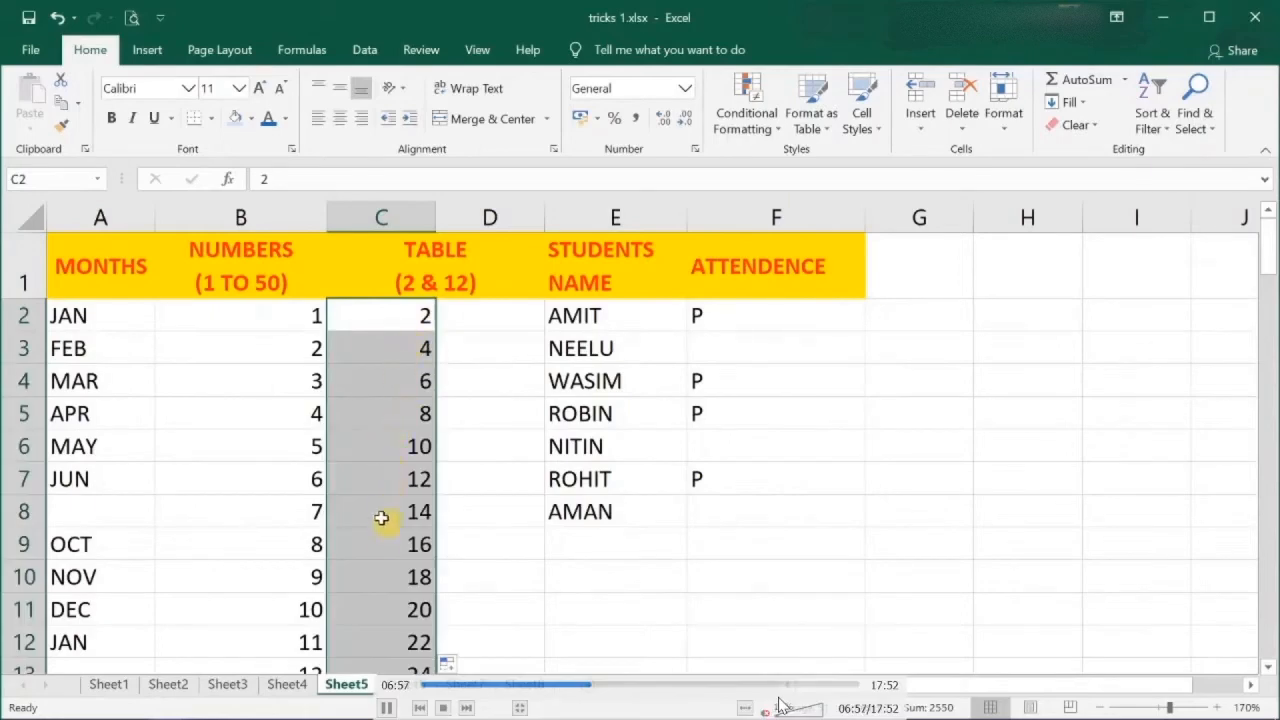
scroll(386, 538, "down", 4)
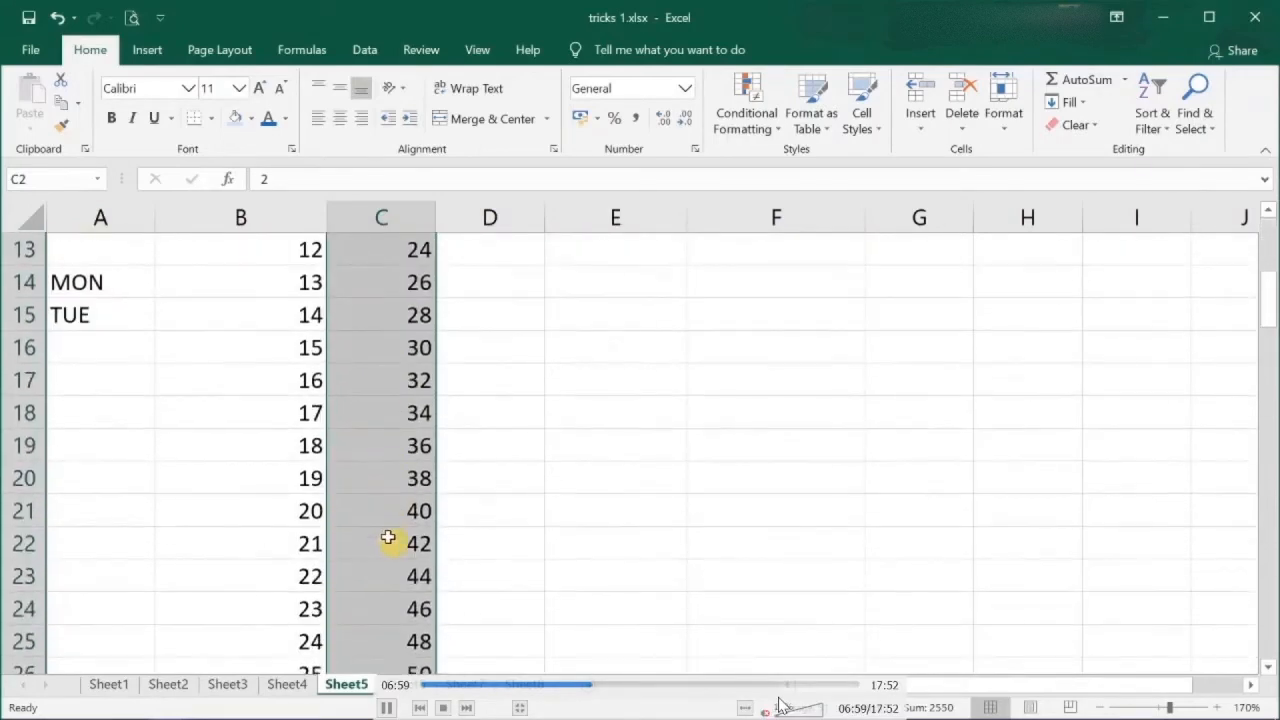
scroll(391, 540, "up", 4)
Enter 12 in D2 and 24 in D3, and autofill the table of 12 down column D alongside the table of 2
left_click(503, 315)
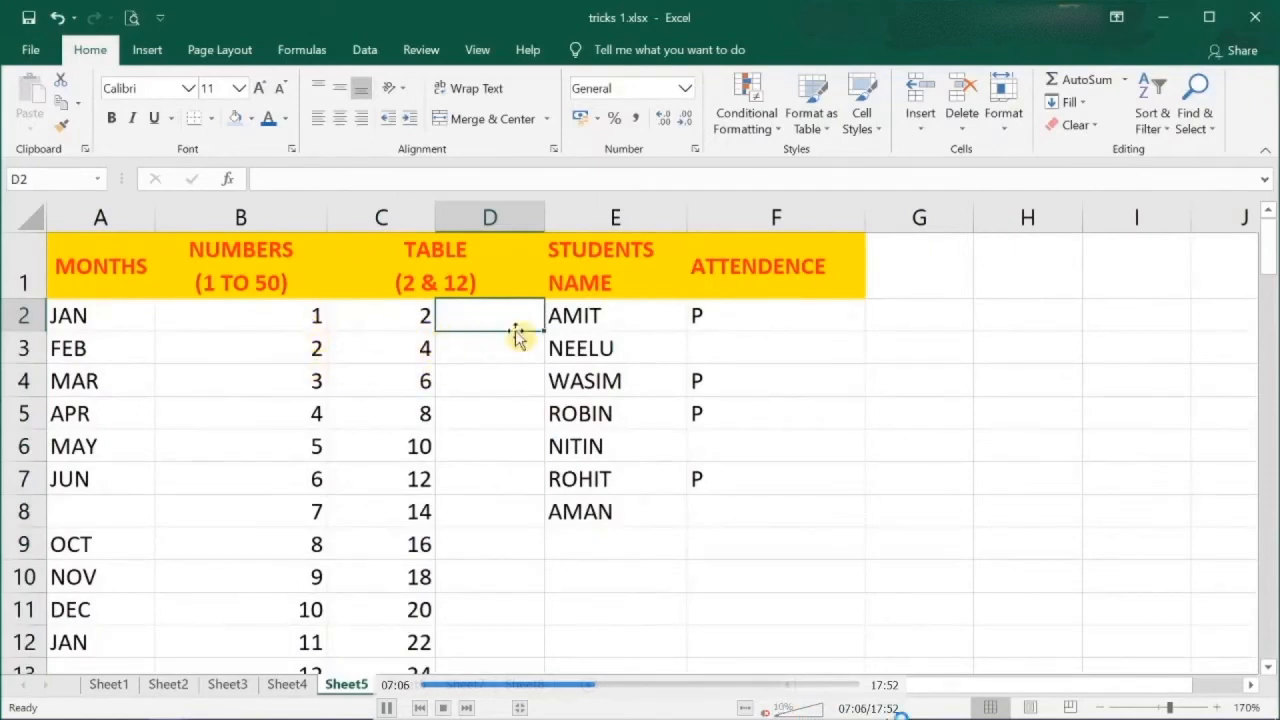
type("12")
key("Return")
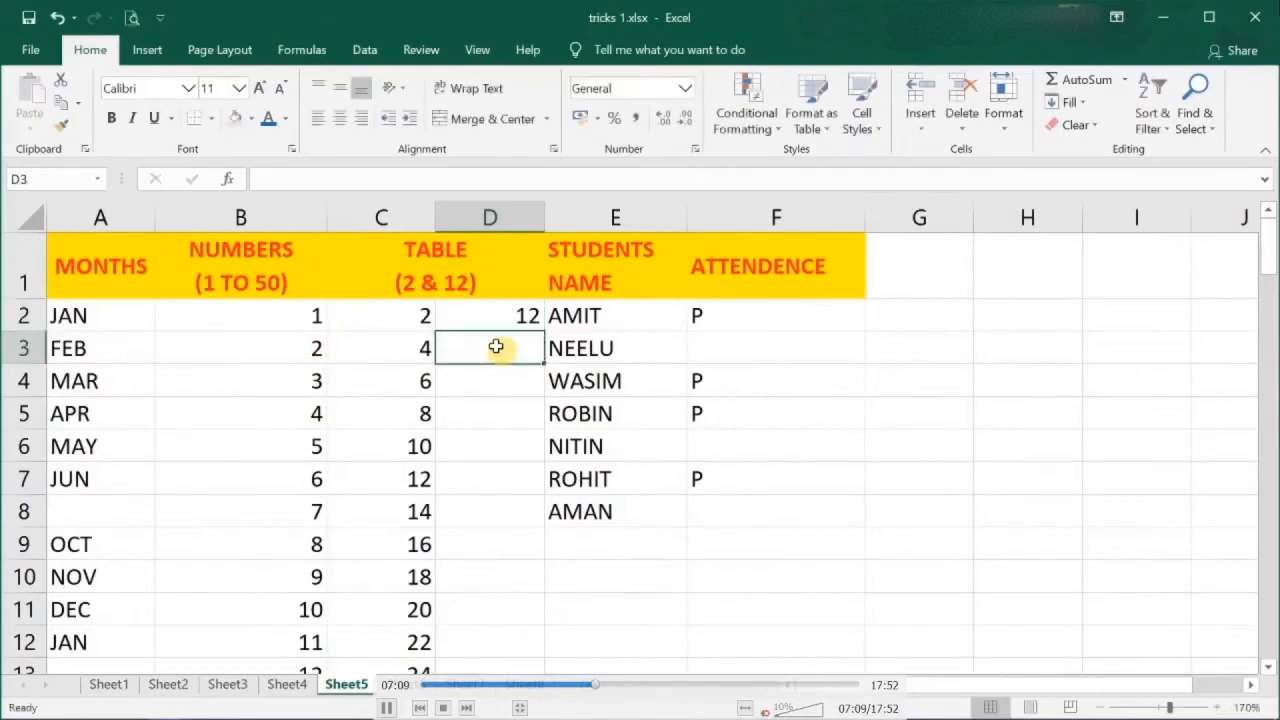
type("24")
key("Return")
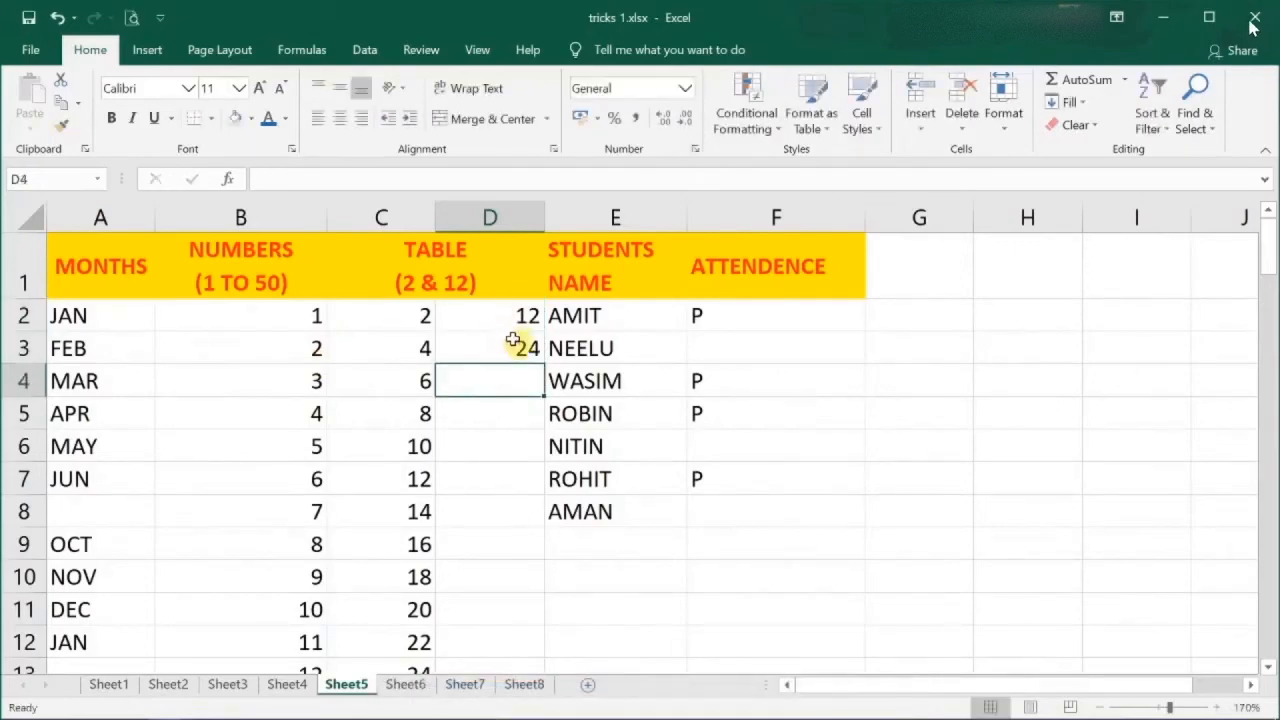
left_click_drag(514, 316, 520, 348)
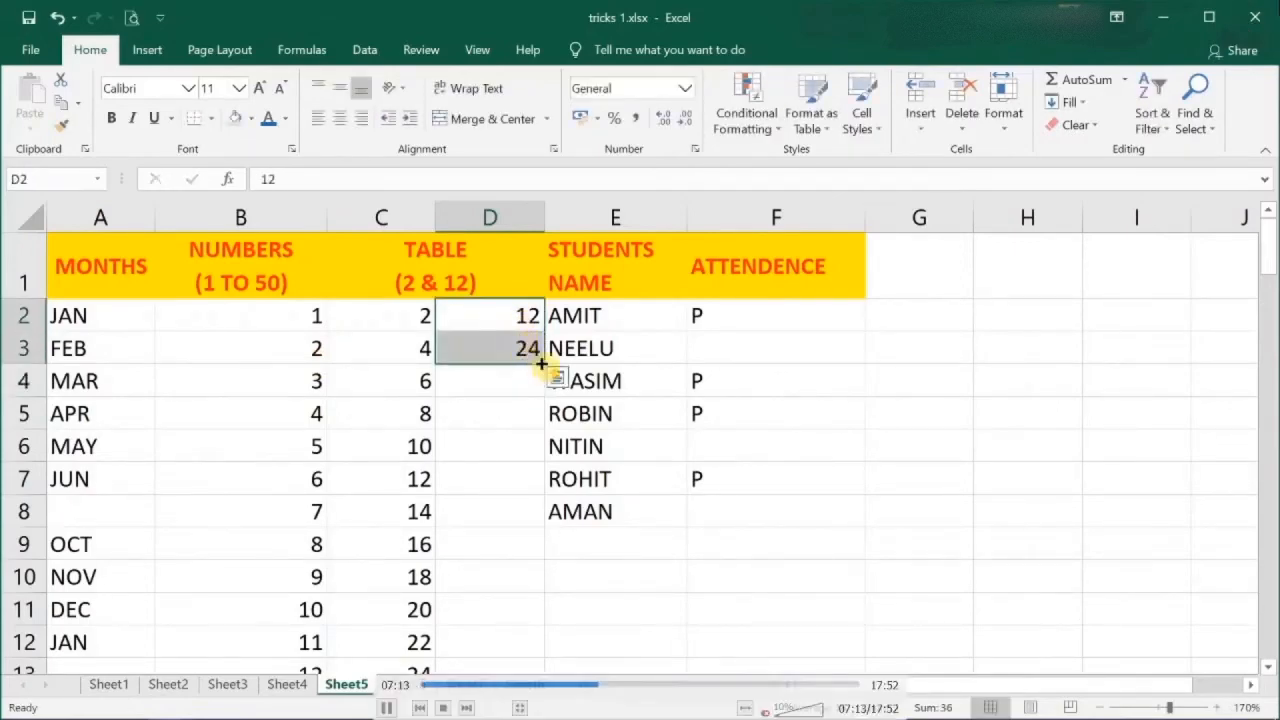
double_click(544, 364)
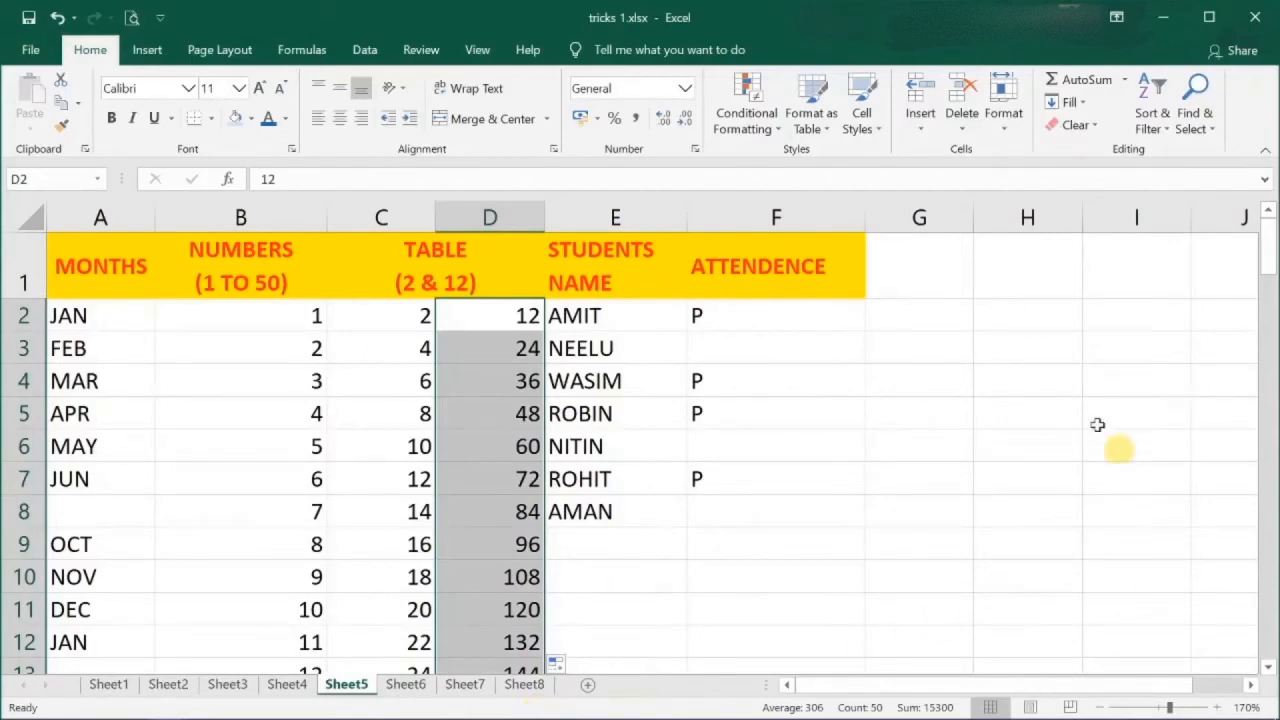
Enter 1900 in cell G2 and 2100 in cell G3 as the start of a number series
left_click(937, 338)
type("1")
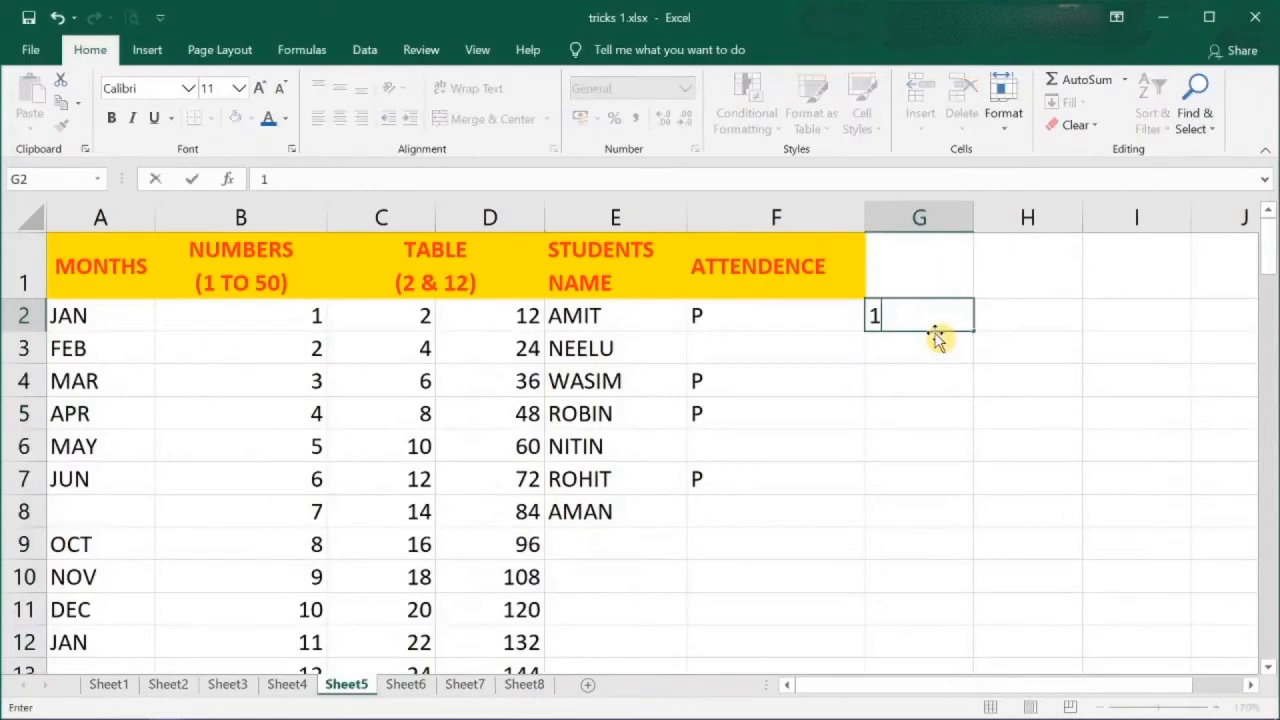
type("900")
key("Return")
type("2100")
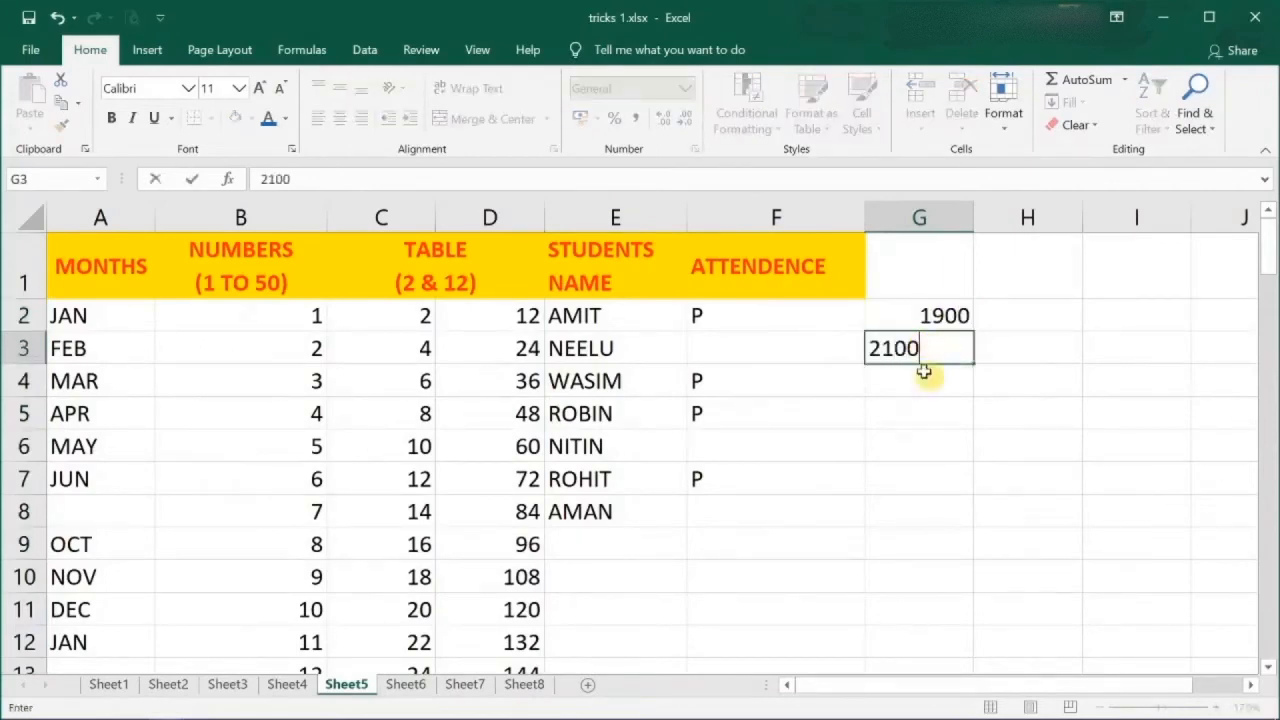
key("Return")
Try extending the series from G2:G3 into G4, and clear the values in G2:G3
left_click(930, 316)
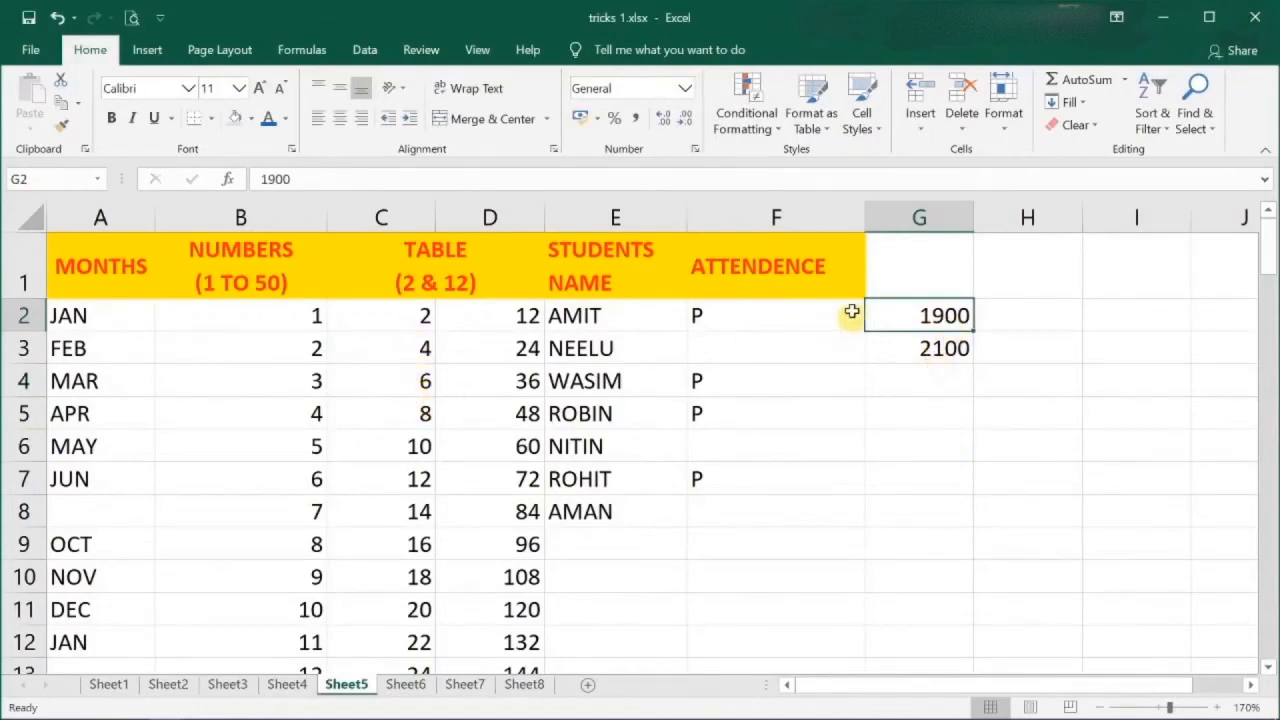
left_click_drag(908, 314, 907, 337)
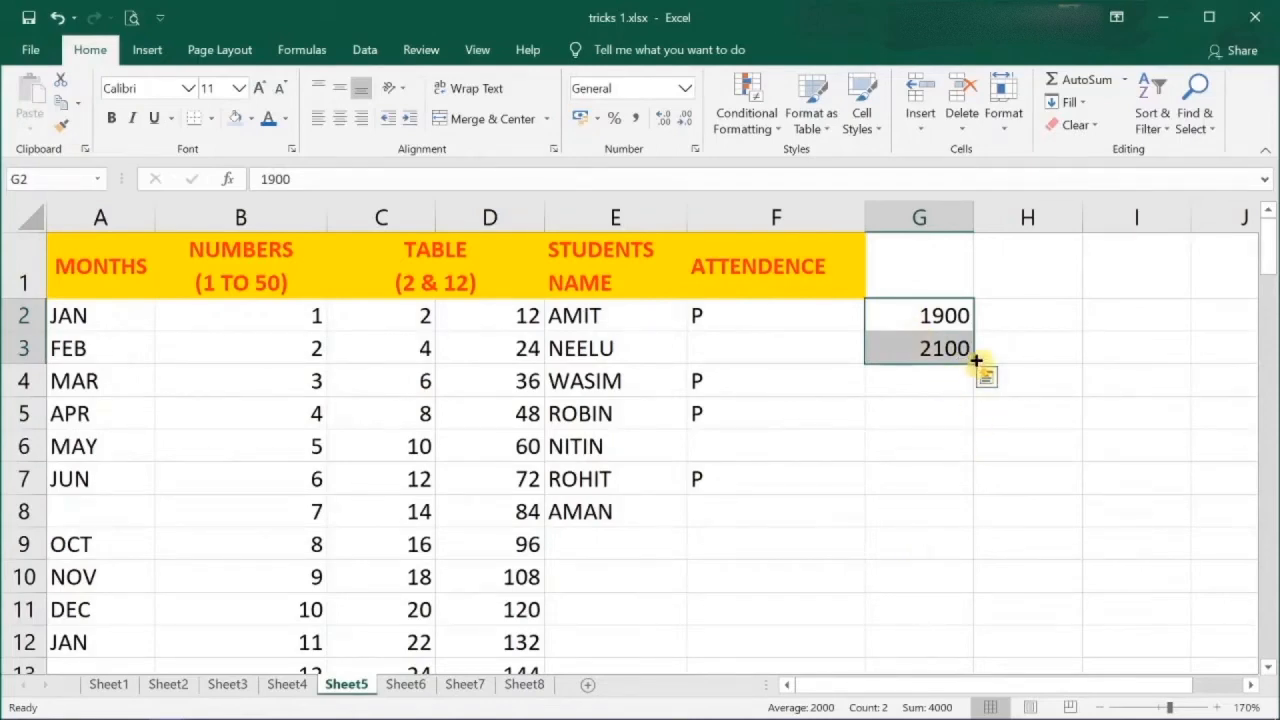
left_click_drag(976, 368, 973, 389)
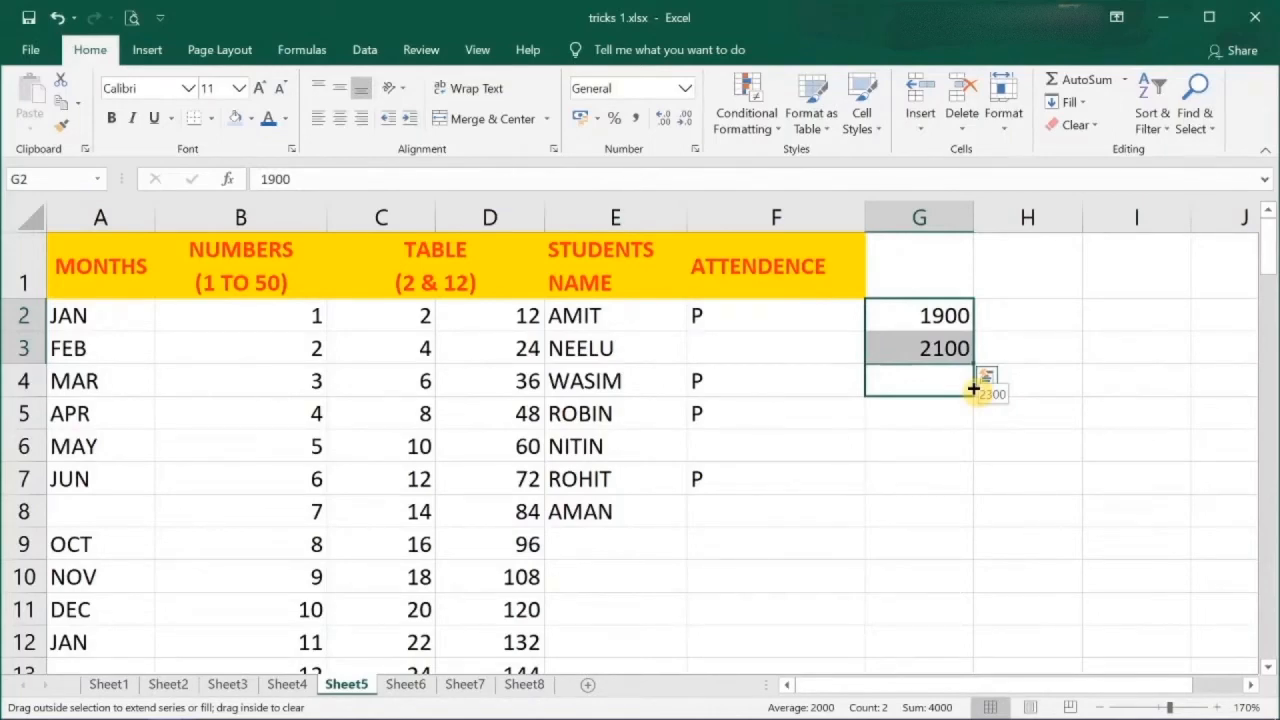
left_click_drag(973, 383, 980, 371)
left_click(926, 388)
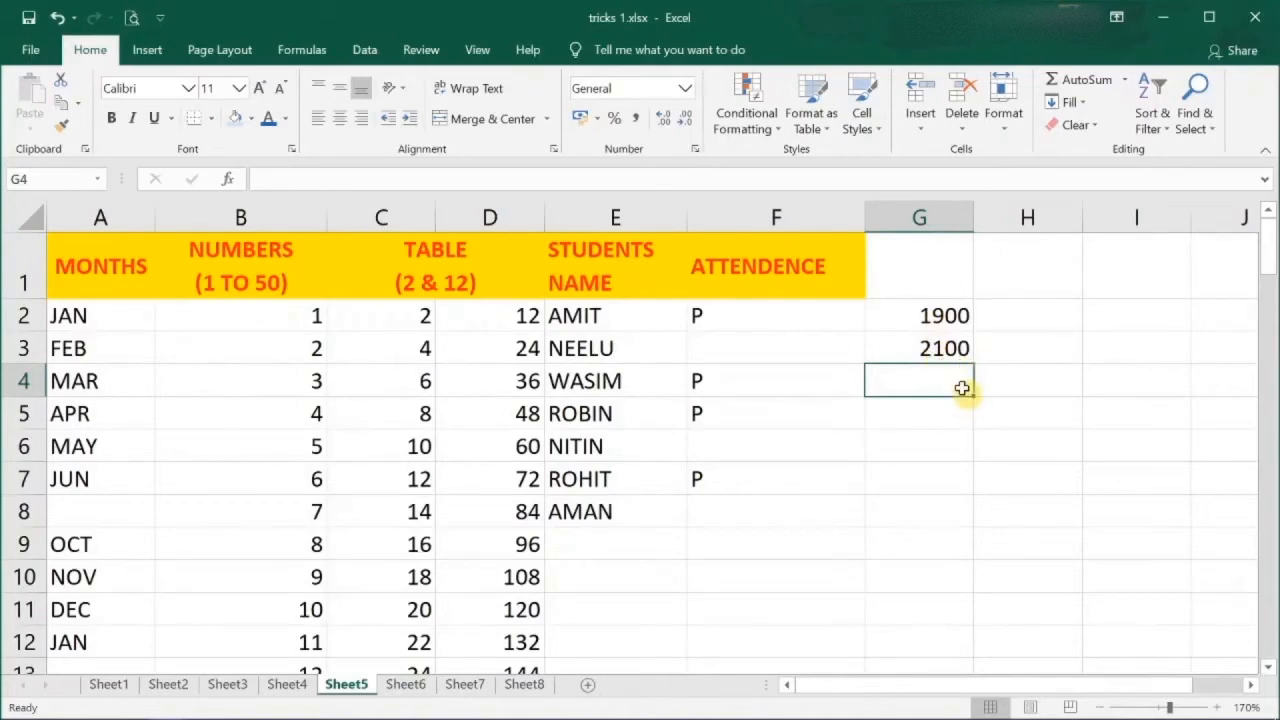
left_click_drag(937, 320, 946, 370)
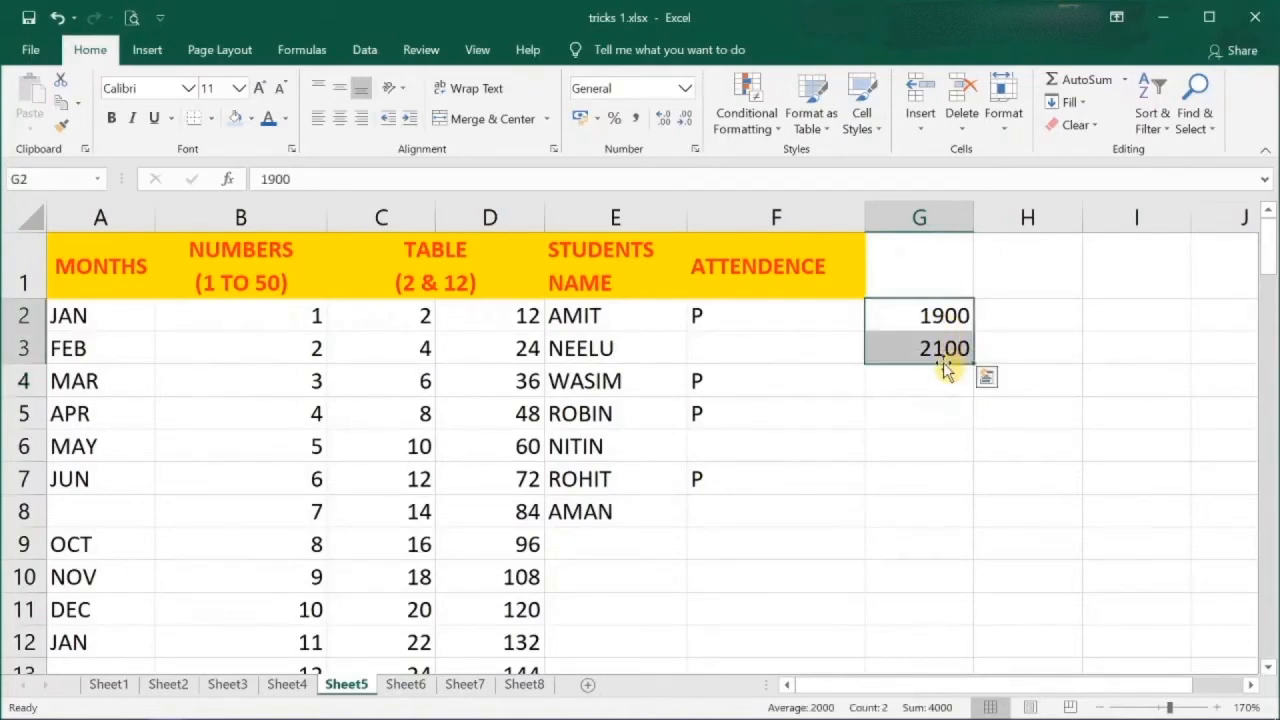
key("Delete")
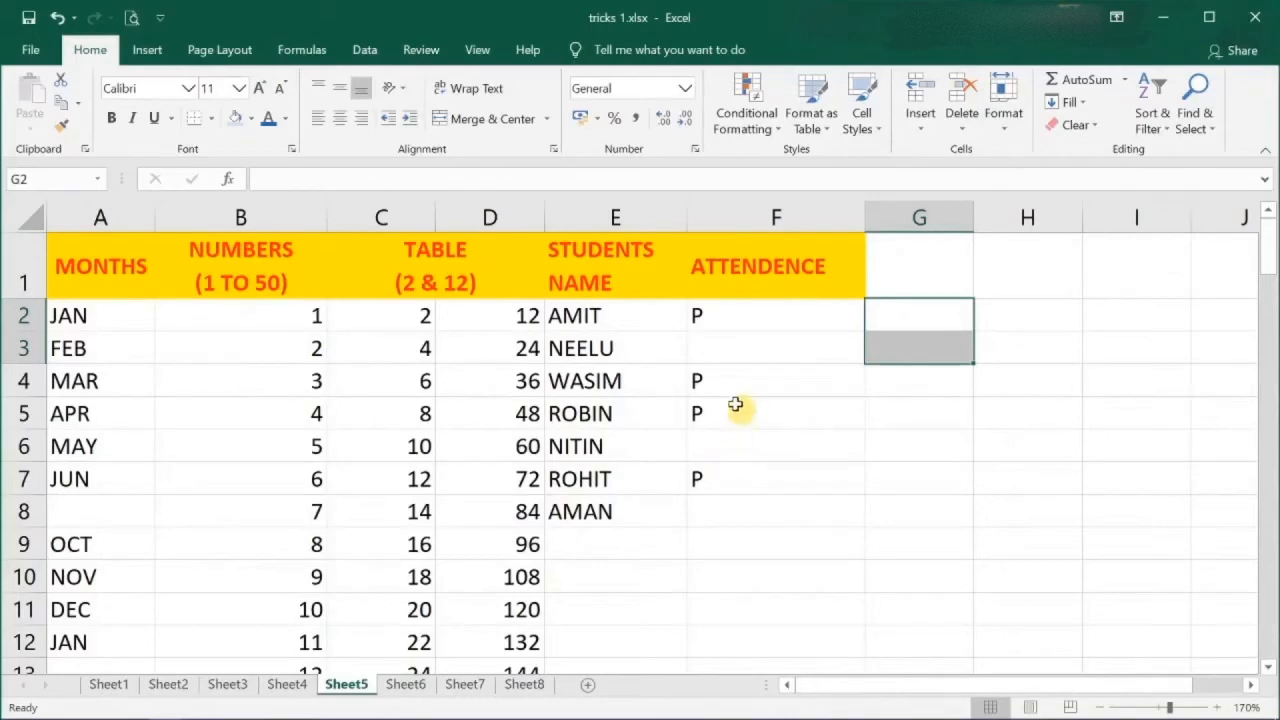
Fill every cell of the range G2:I9 with GOOD in a single entry
left_click(950, 314)
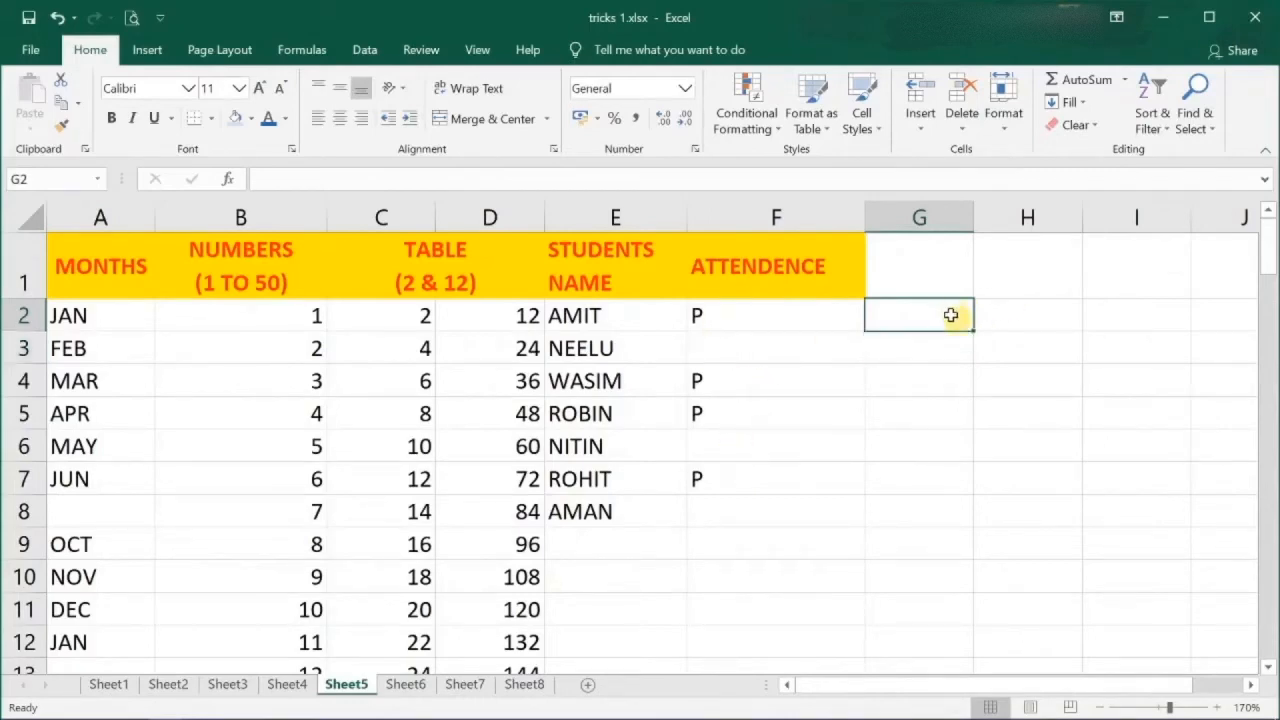
left_click_drag(952, 317, 1129, 549)
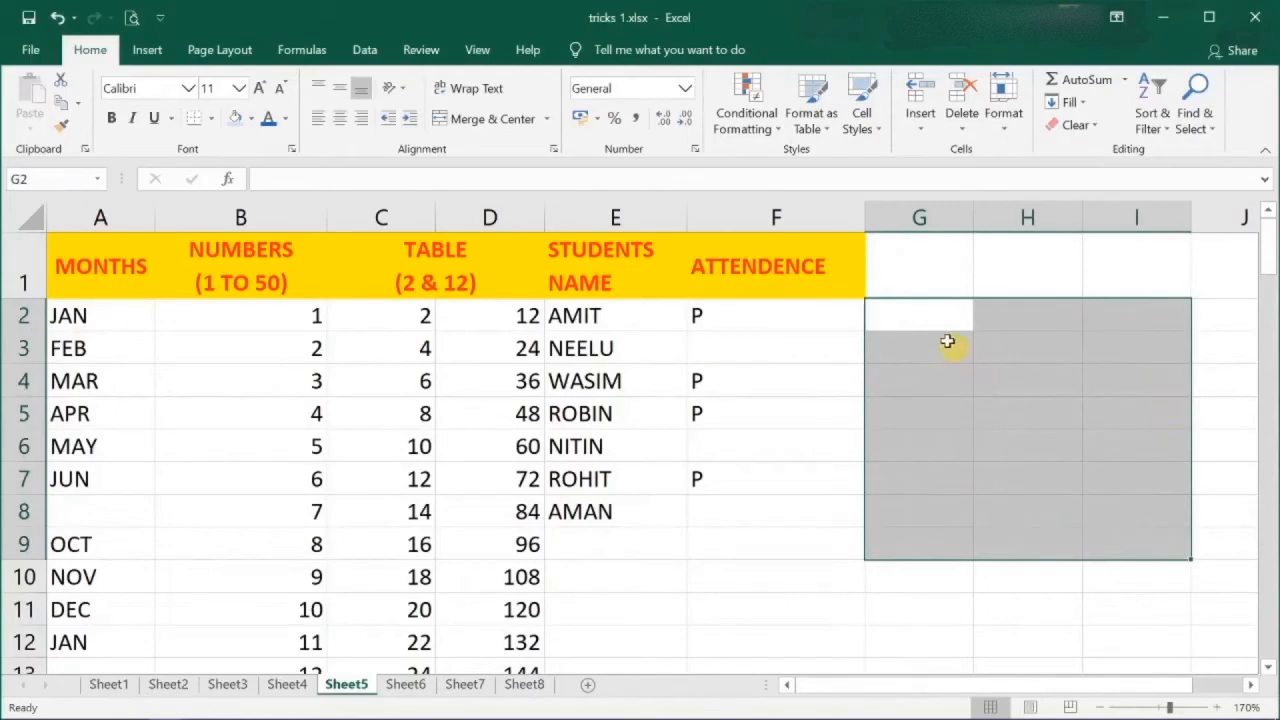
type("GOOD")
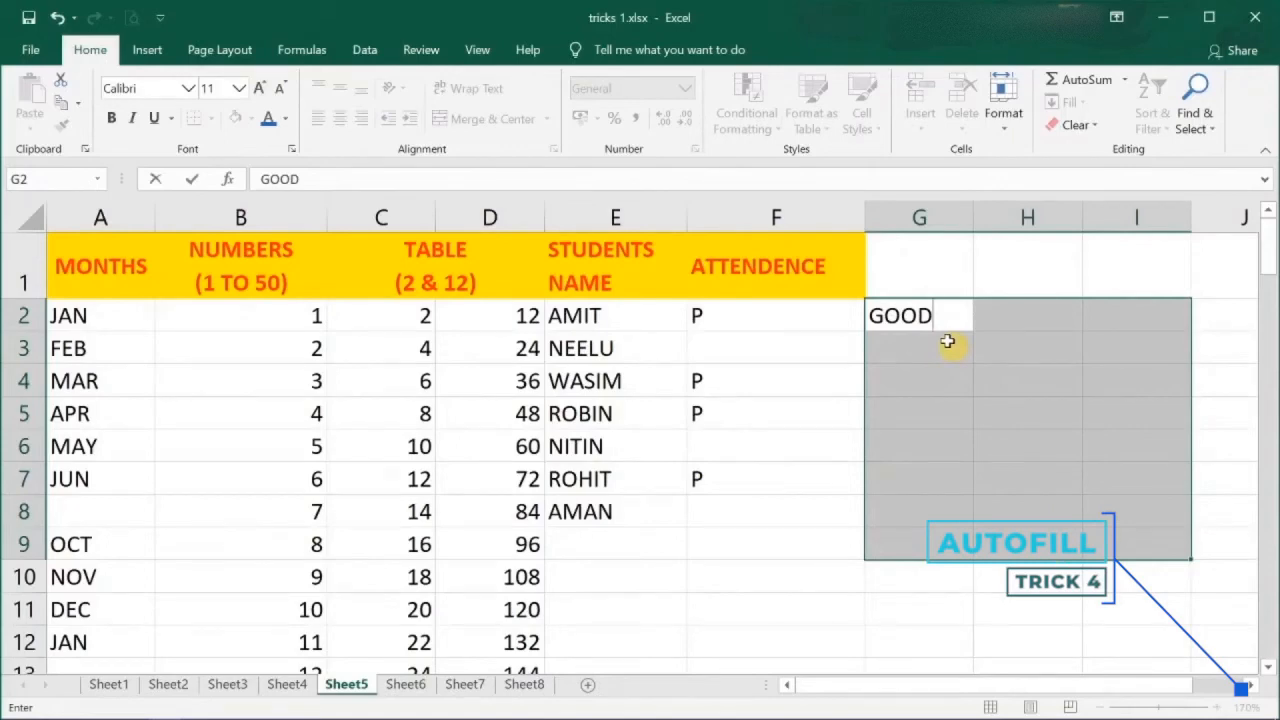
key("ctrl+Return")
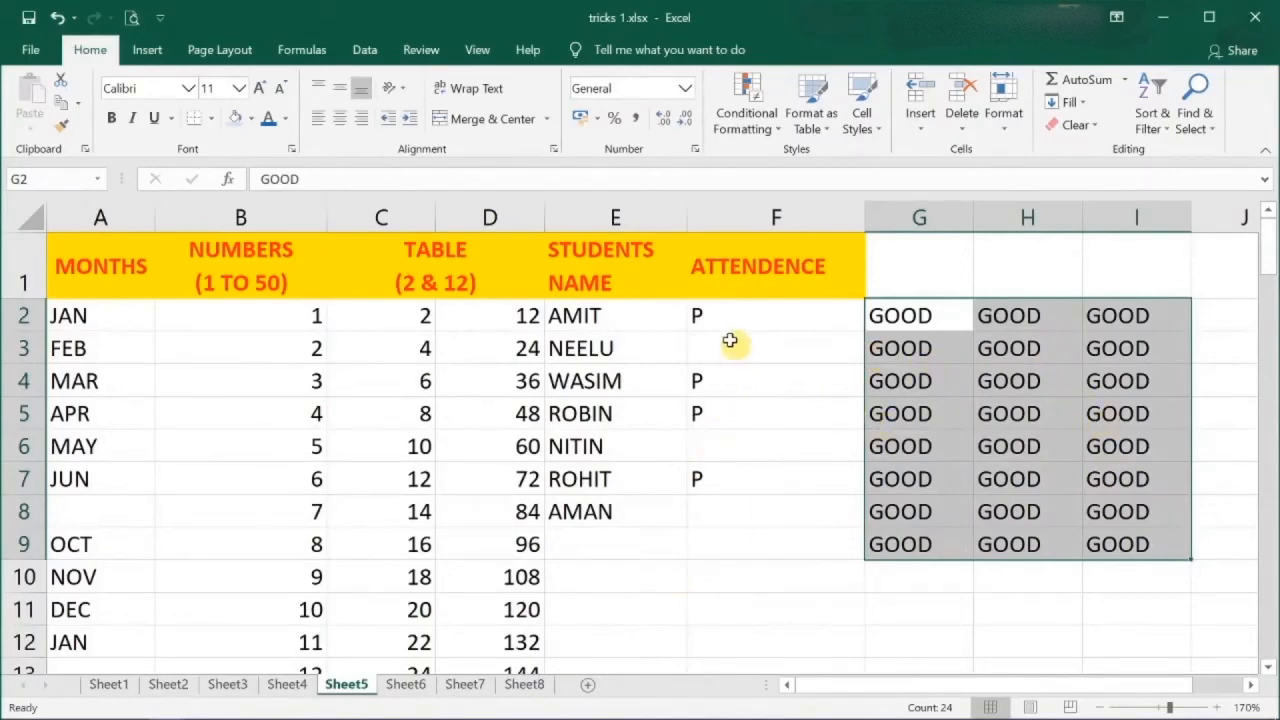
Enter A in the blank attendance cells F3, F6 and F8 in a single entry
left_click(730, 342)
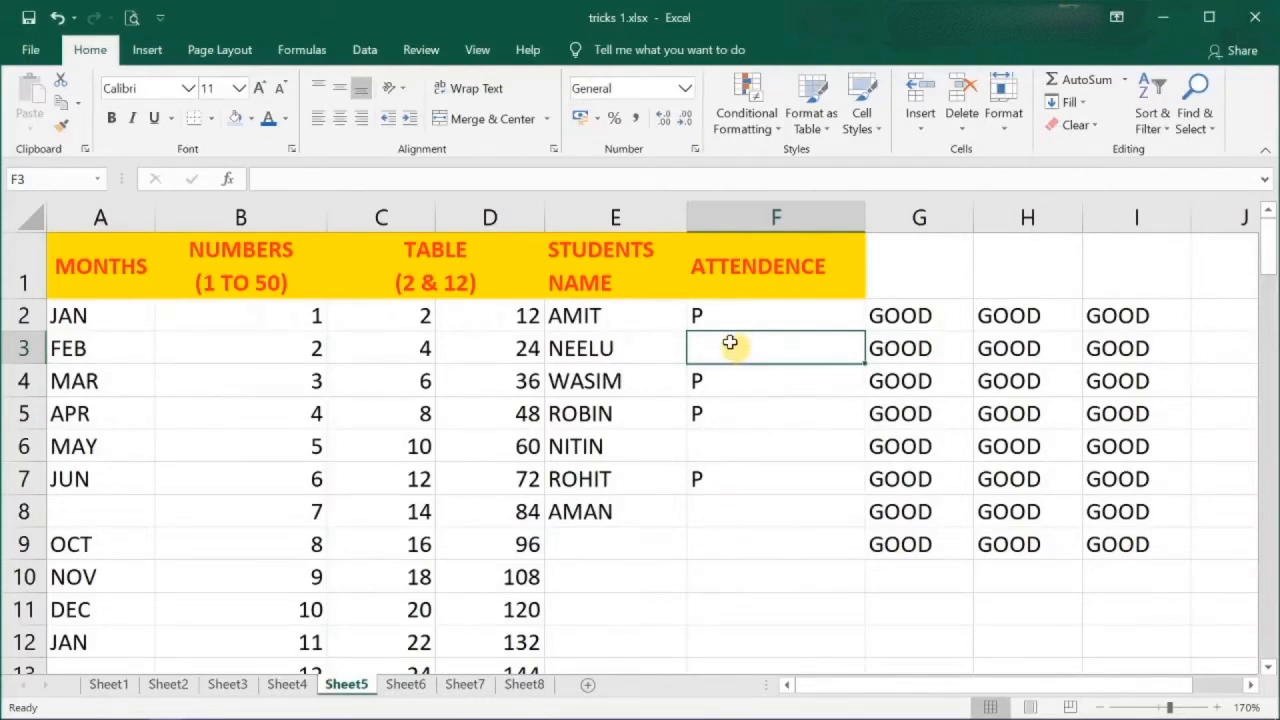
left_click(714, 441, "ctrl")
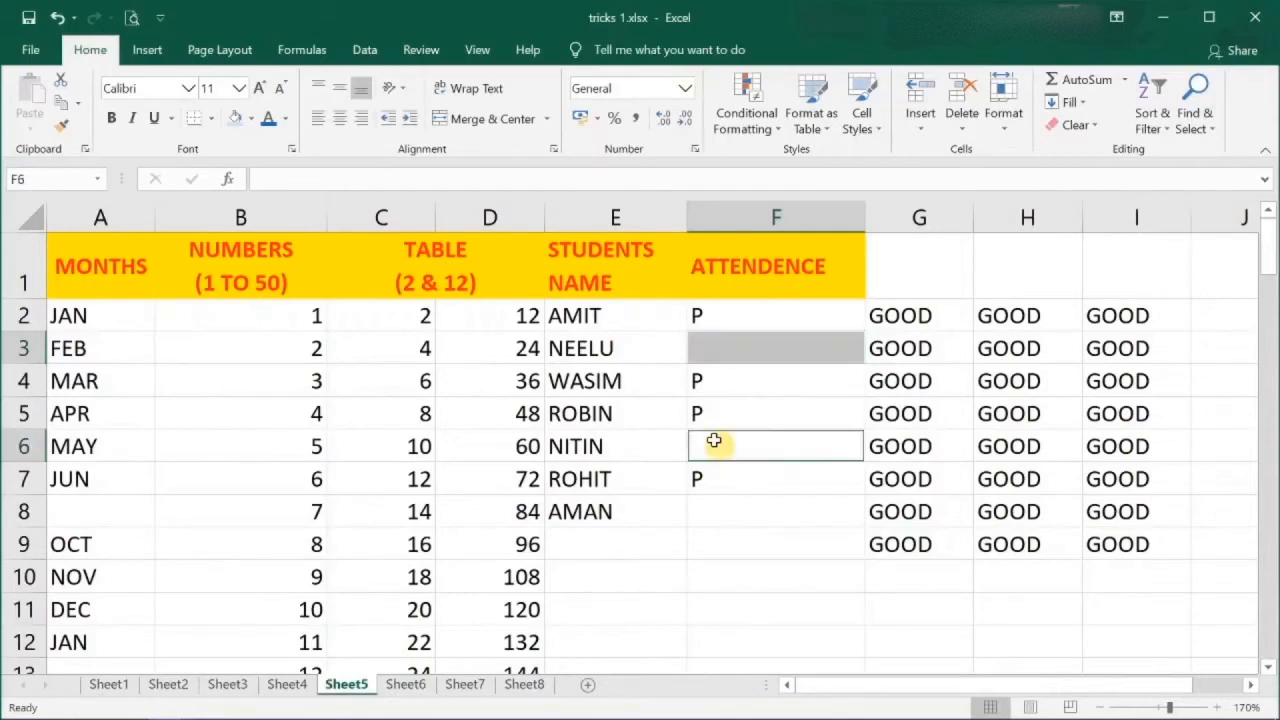
left_click(731, 508, "ctrl")
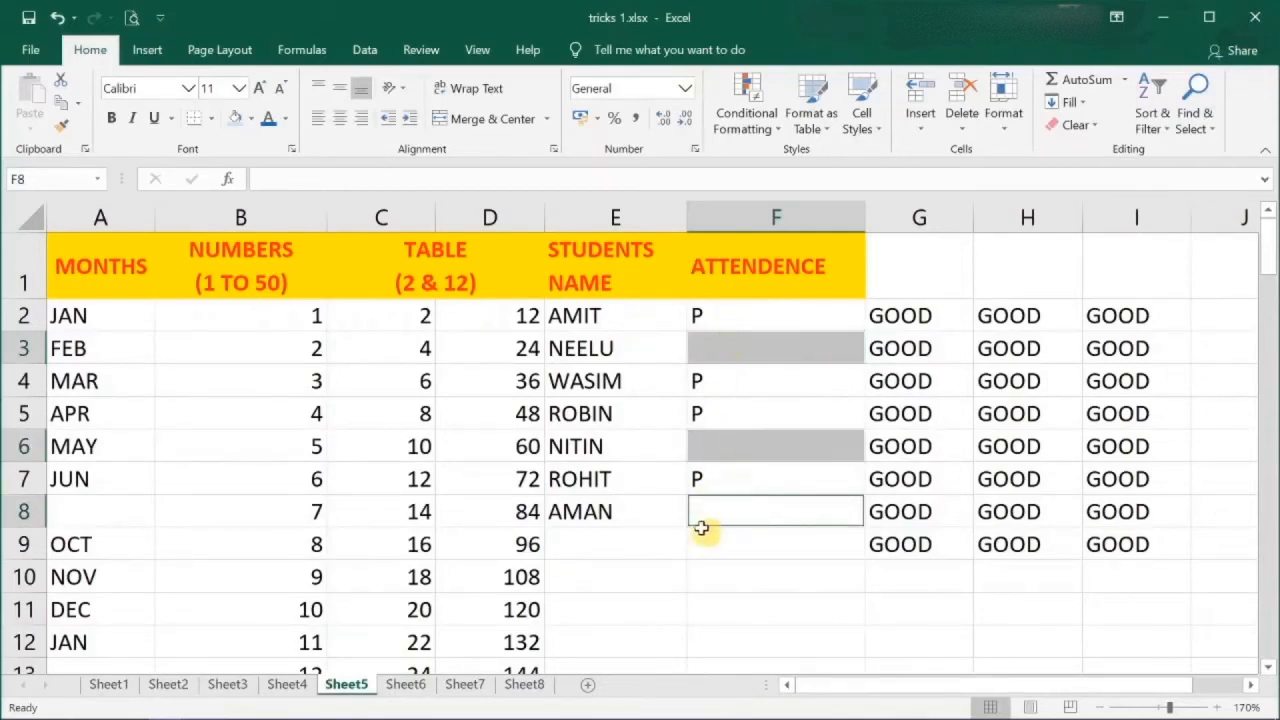
type("A")
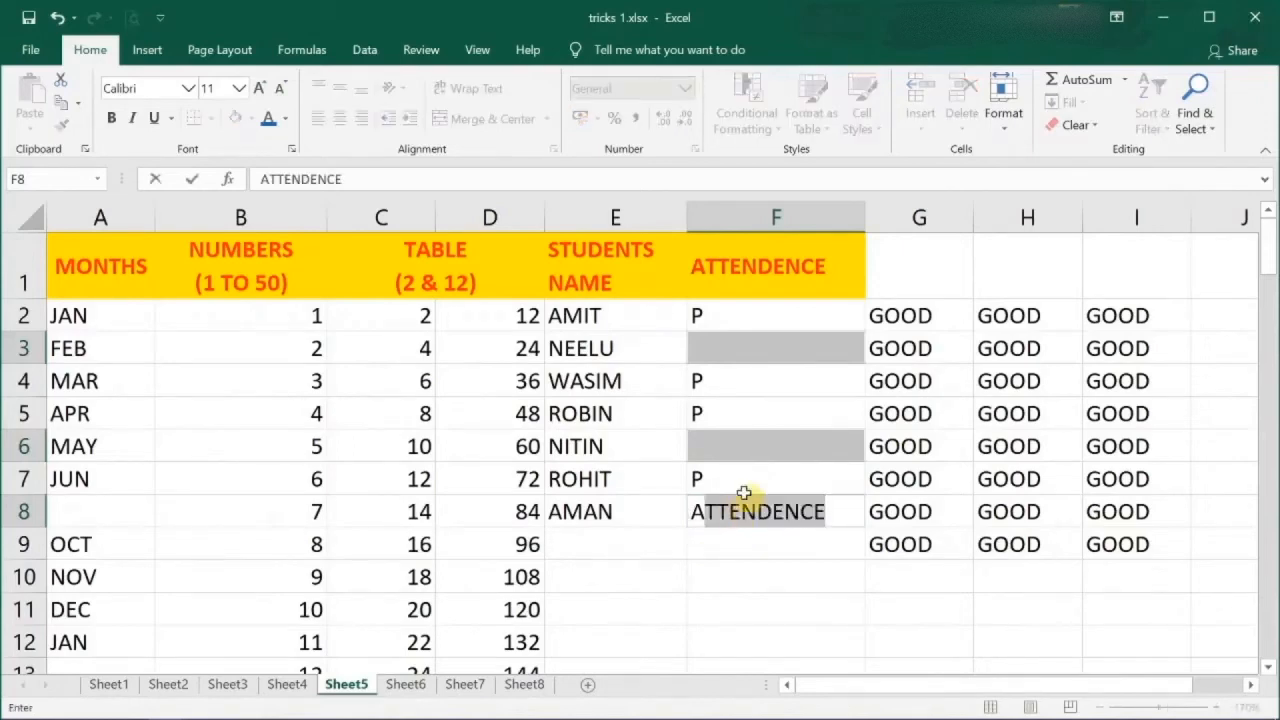
key("Delete")
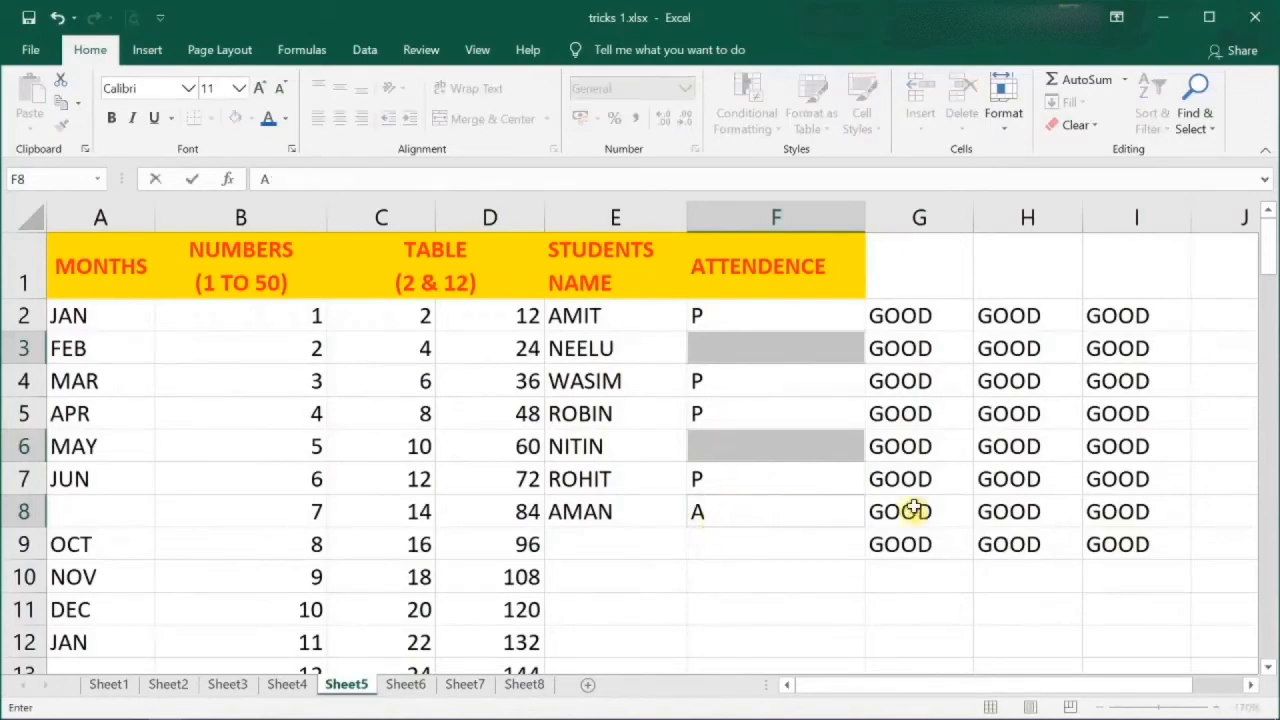
key("ctrl+Return")
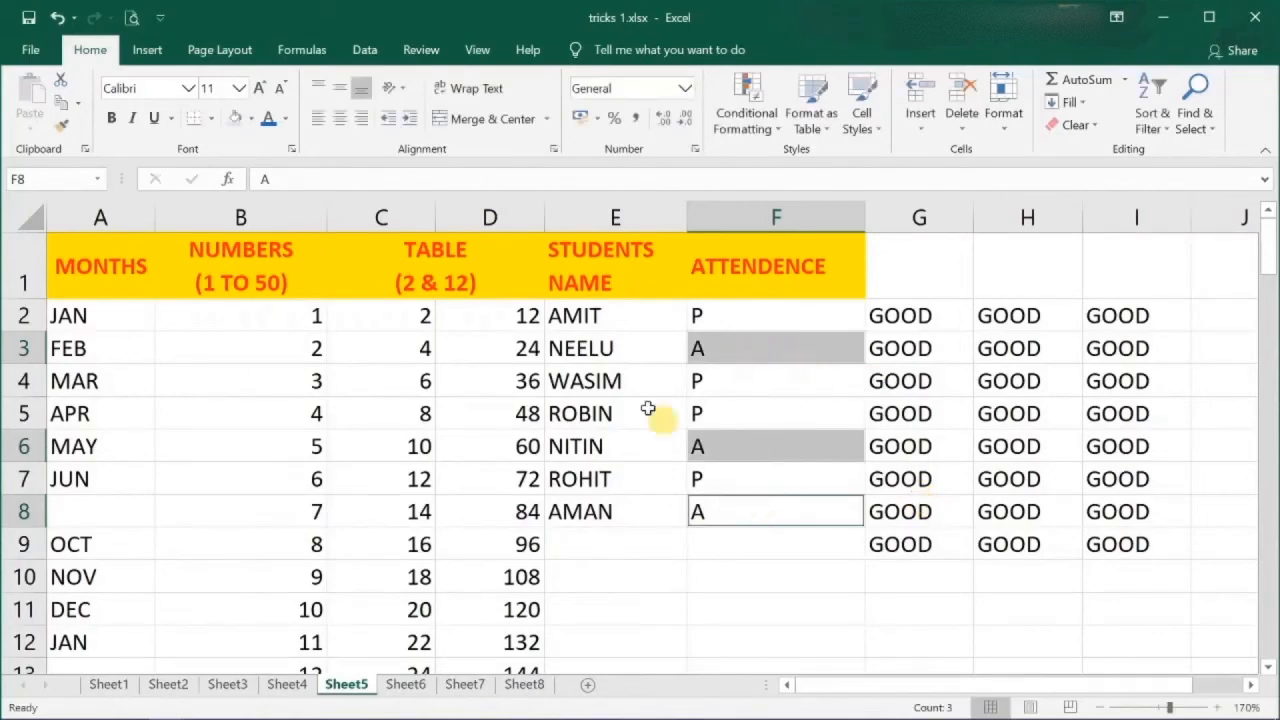
Open Sheet6 and examine how the header row behaves while scrolling through the product price list
left_click(405, 685)
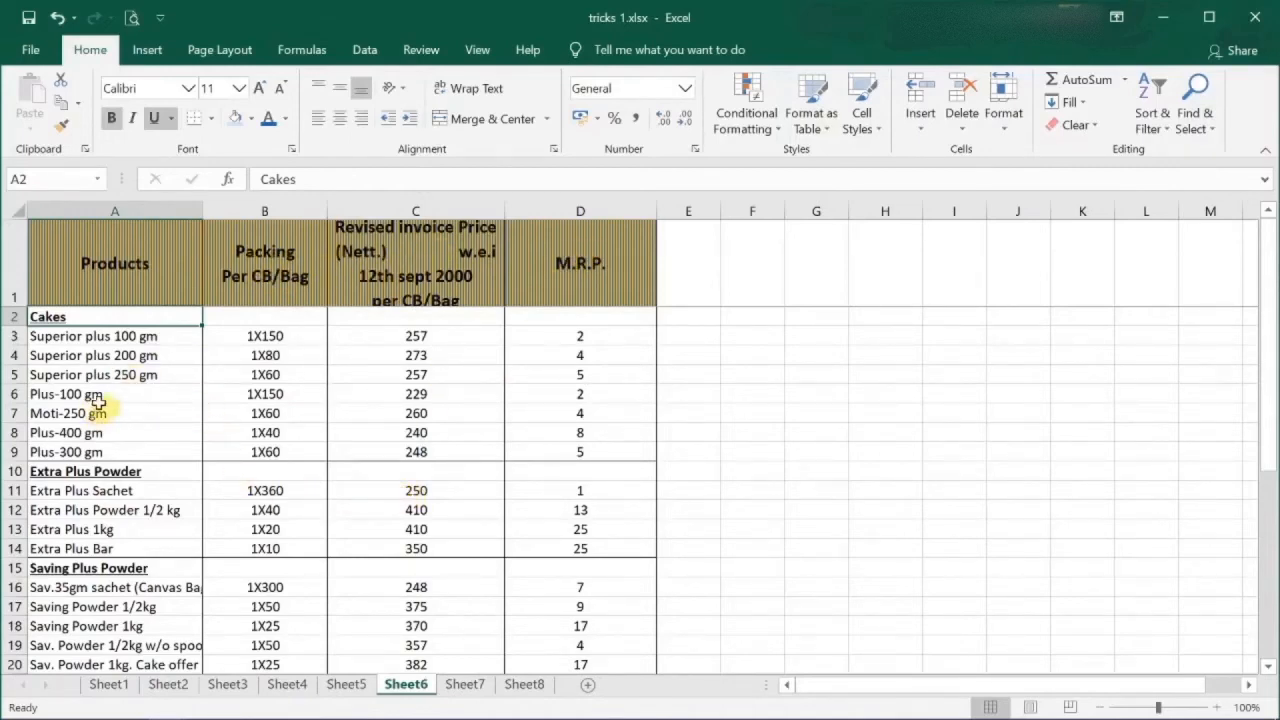
scroll(361, 467, "down", 1)
scroll(361, 467, "down", 9)
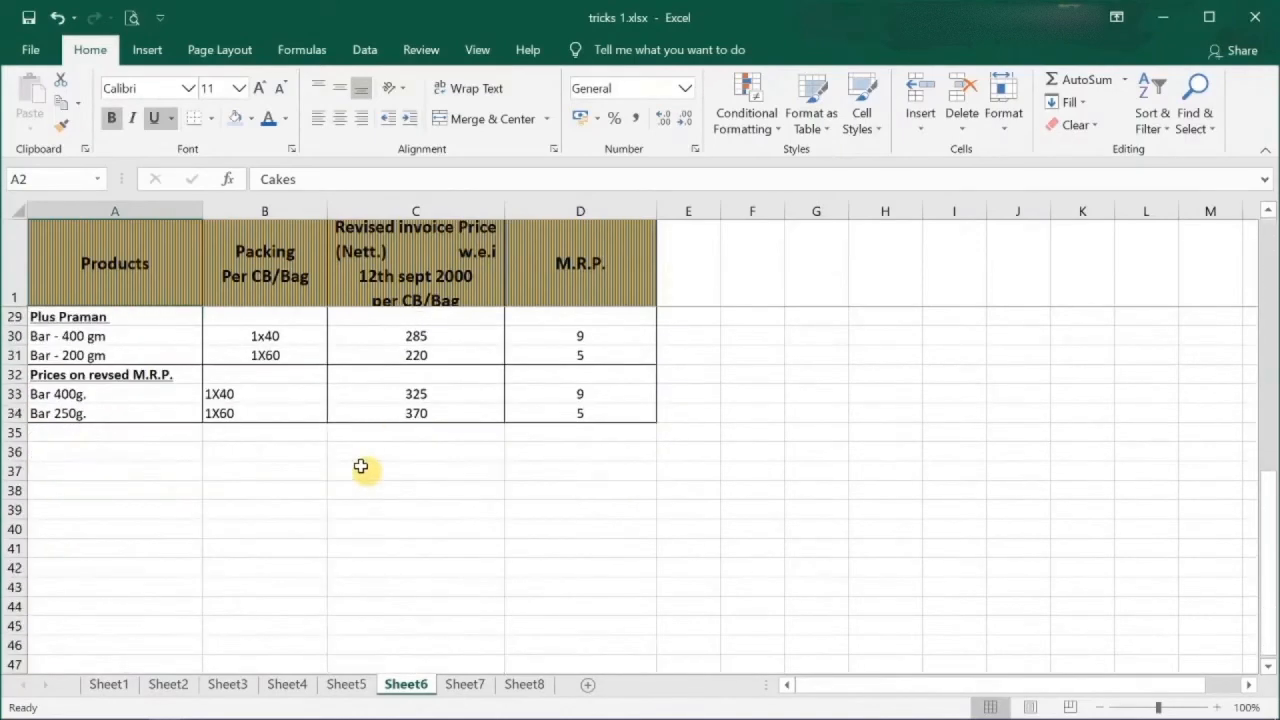
scroll(361, 467, "up", 4)
scroll(361, 467, "up", 4)
scroll(361, 467, "down", 7)
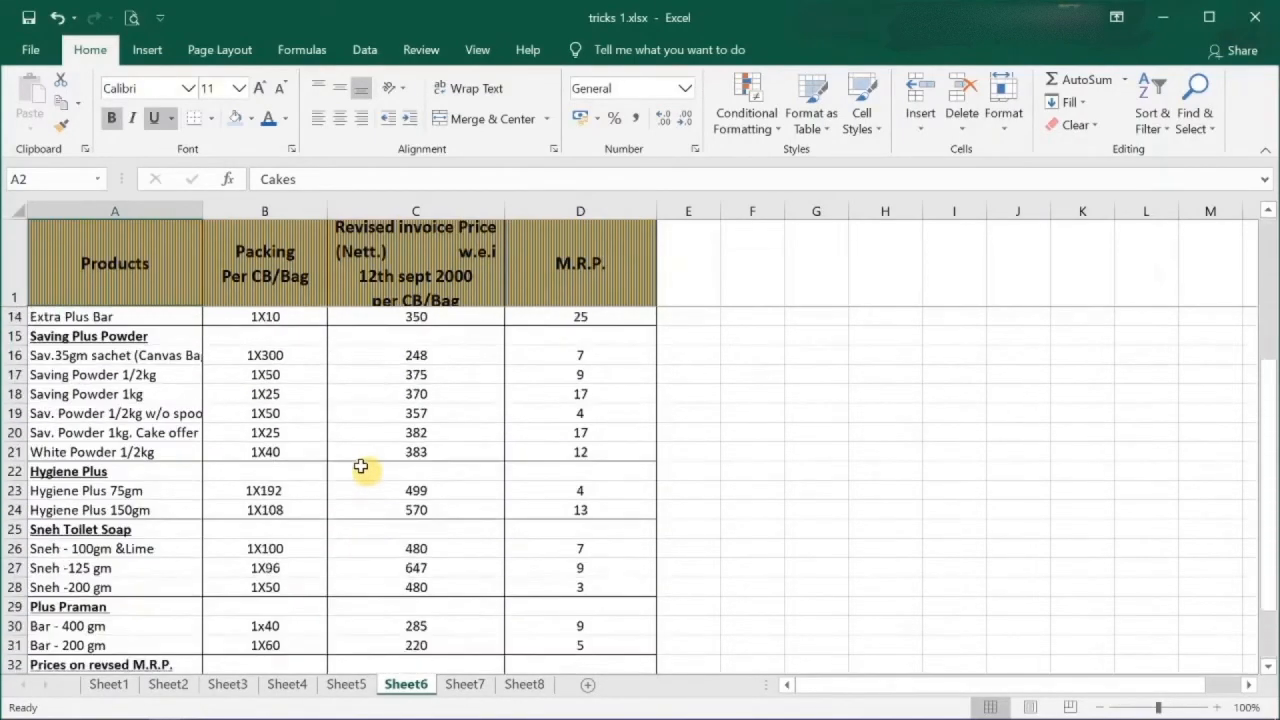
scroll(361, 467, "down", 4)
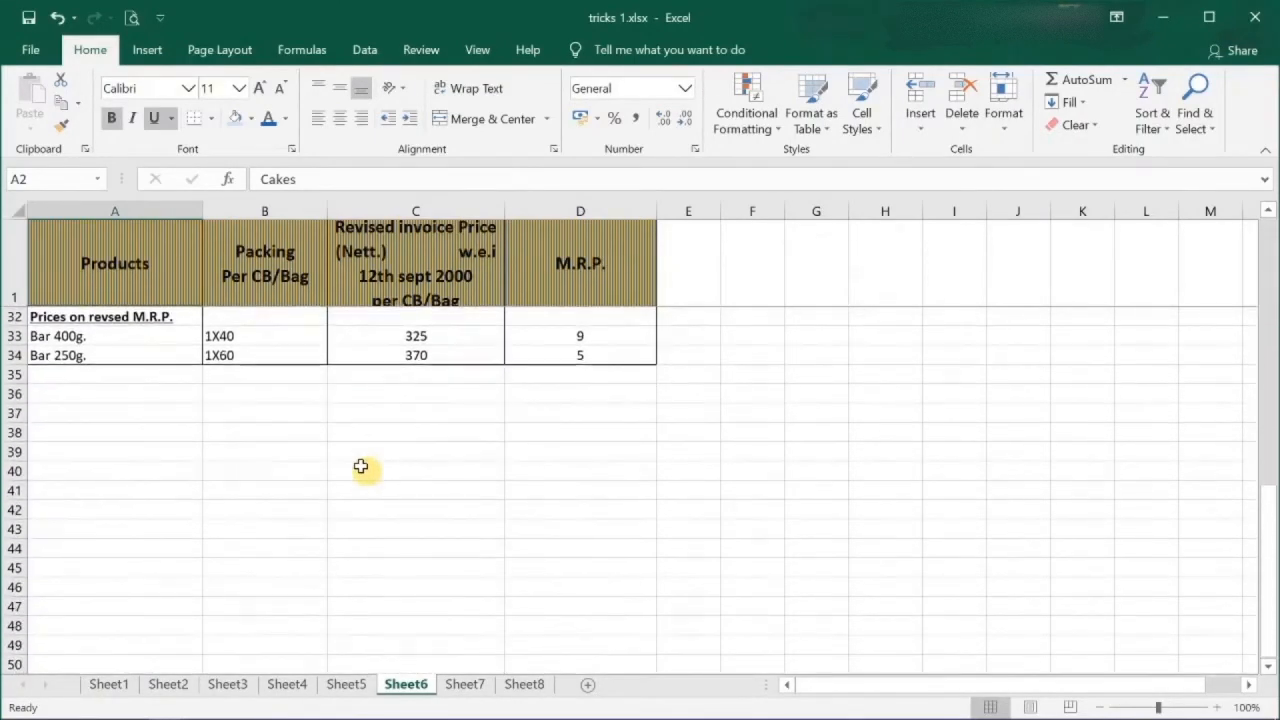
scroll(361, 467, "up", 5)
scroll(361, 467, "up", 7)
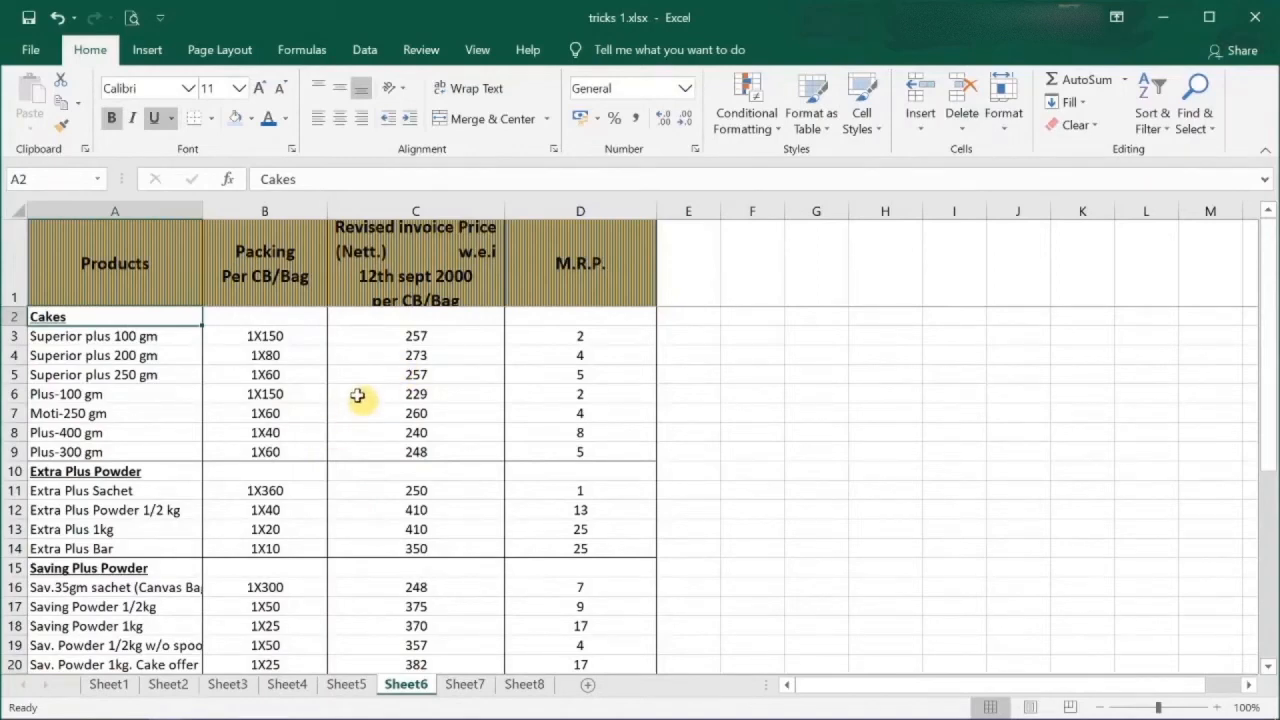
scroll(154, 385, "down", 1)
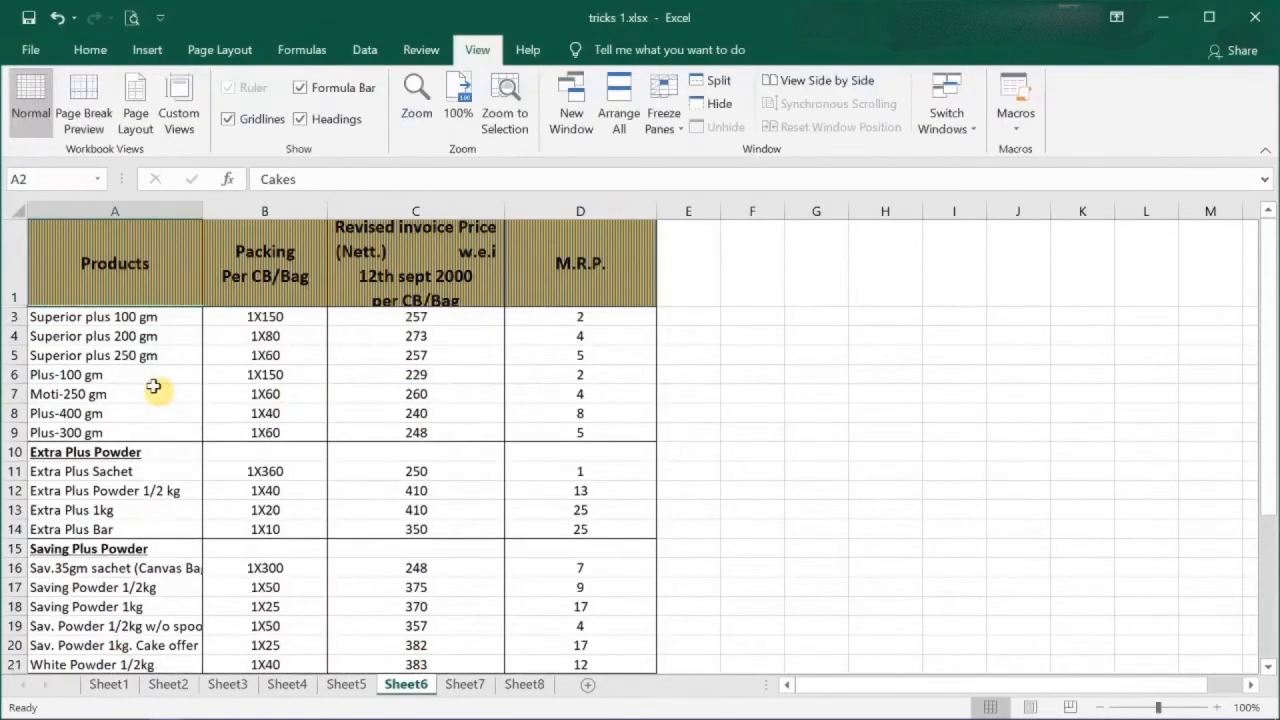
scroll(154, 384, "up", 1)
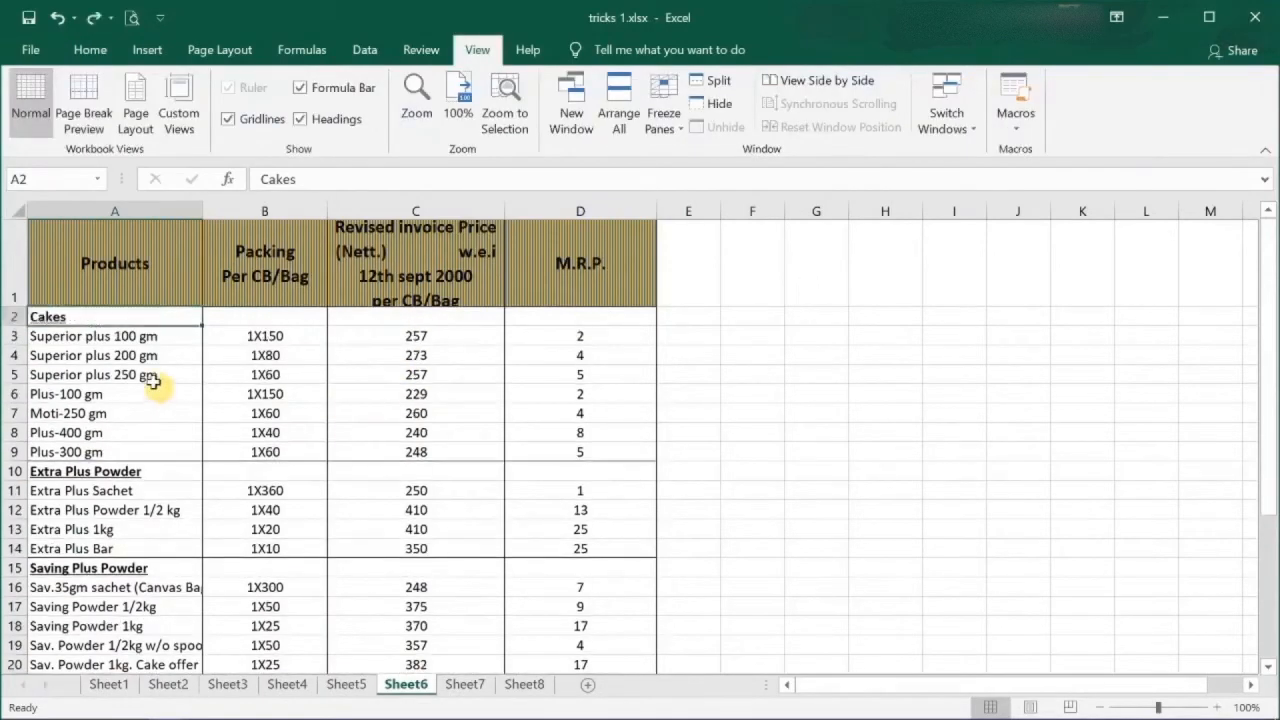
Check how the price list scrolls without frozen panes, and freeze the panes at cell A2 to hold the header row
scroll(304, 365, "down", 6)
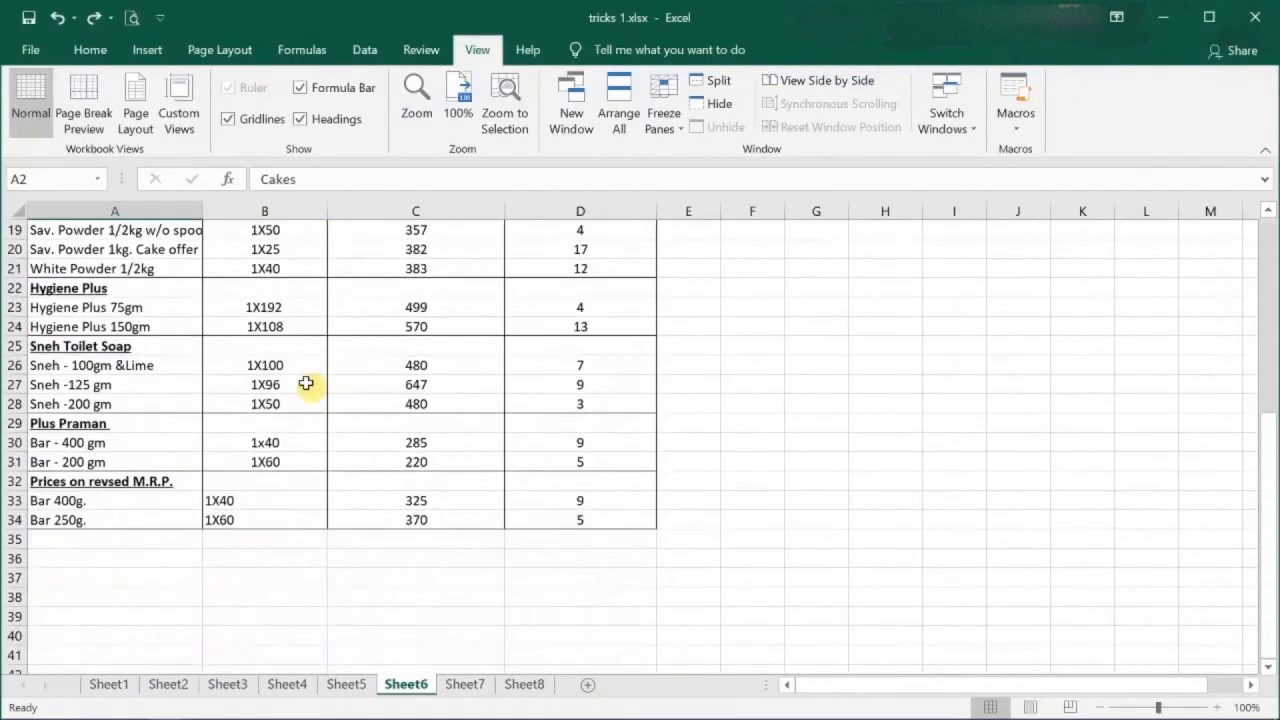
scroll(306, 366, "up", 6)
scroll(313, 381, "down", 9)
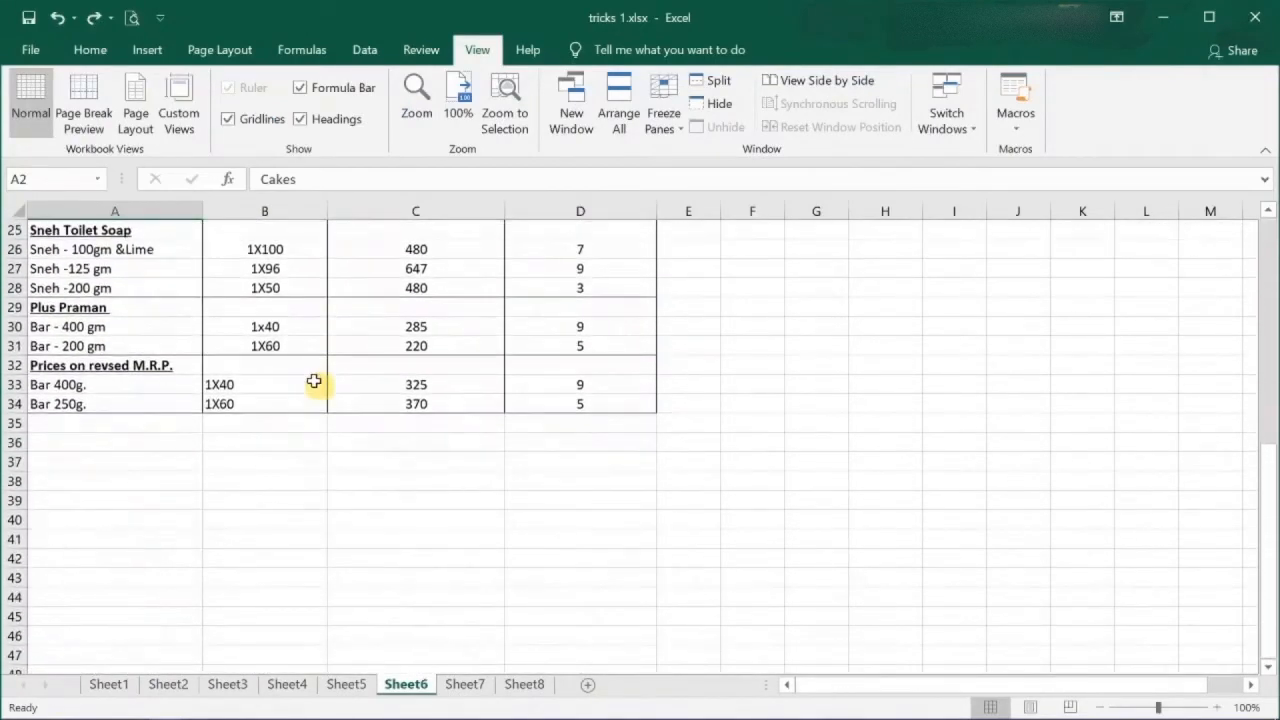
scroll(314, 383, "up", 9)
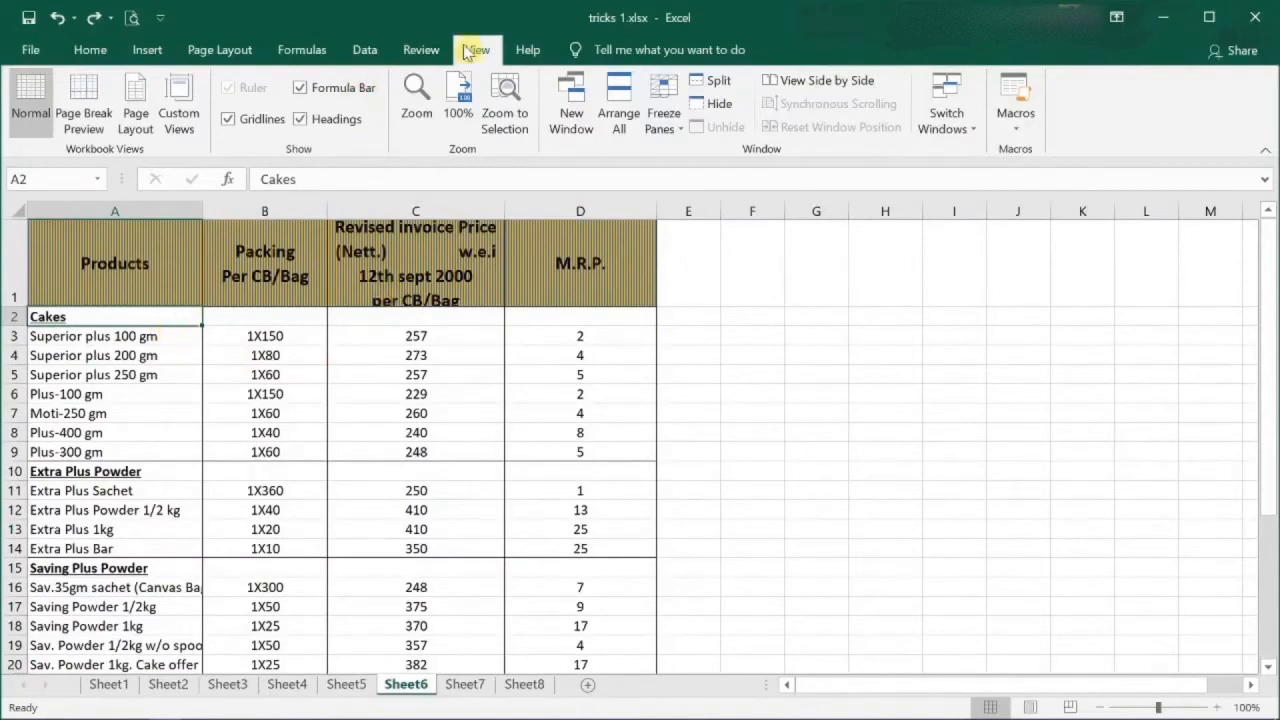
left_click(666, 118)
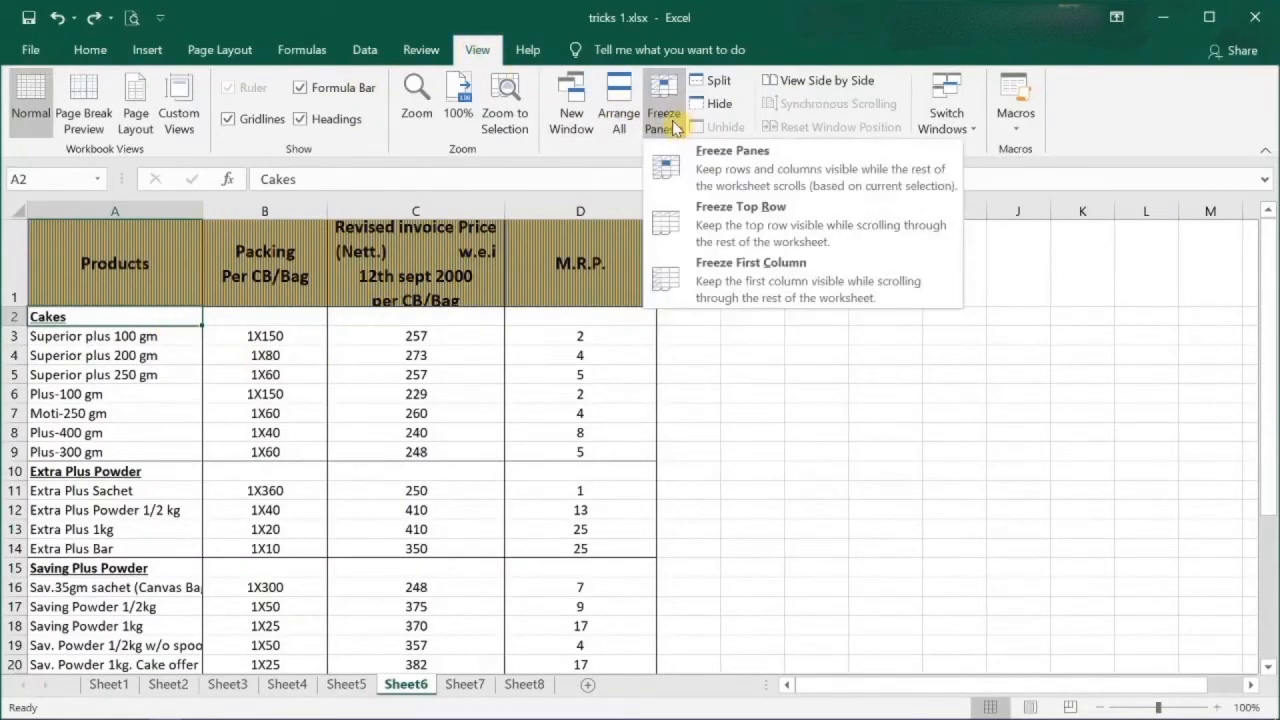
left_click(716, 168)
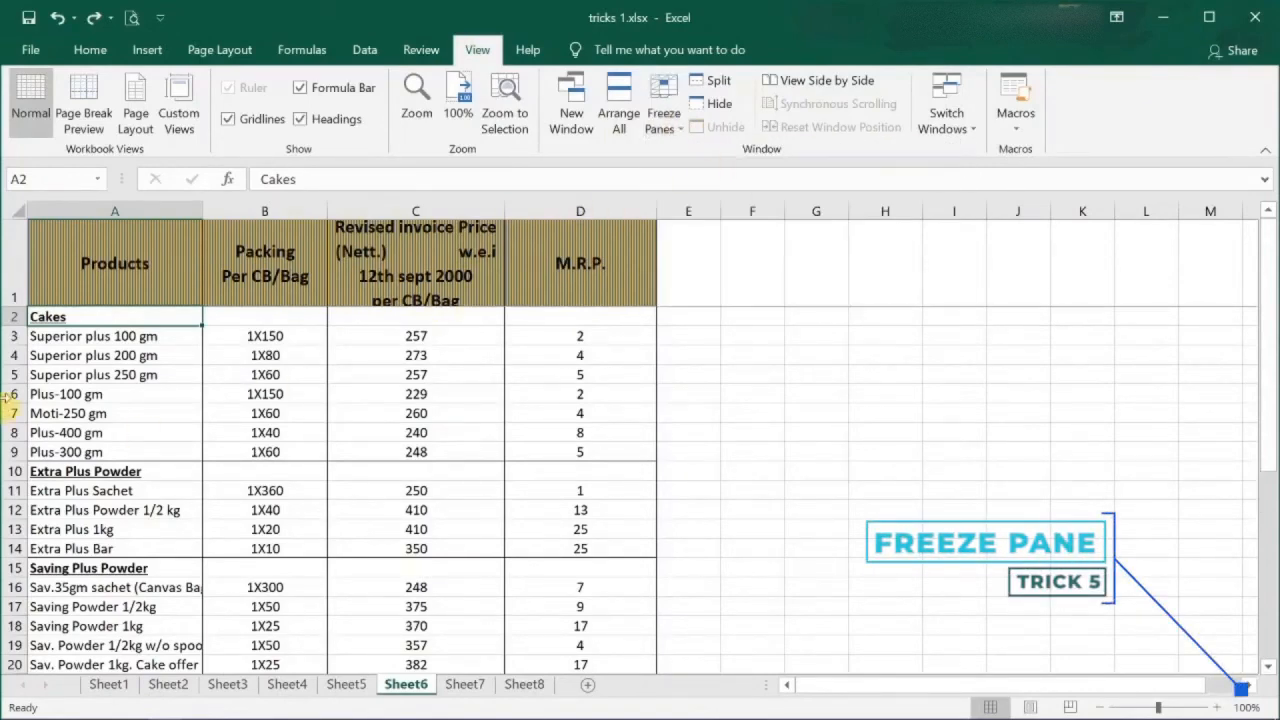
Examine how the frozen header row behaves while scrolling down past the end of the product price list
scroll(186, 410, "down", 5)
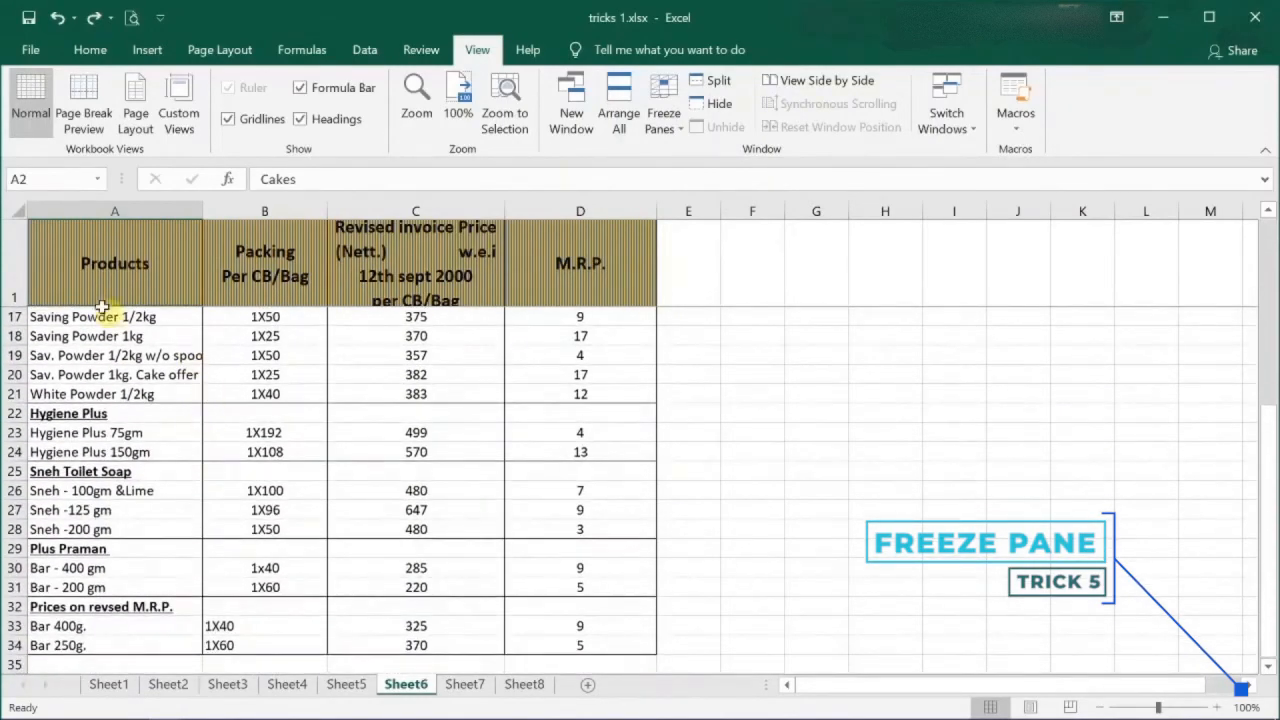
scroll(300, 455, "down", 3)
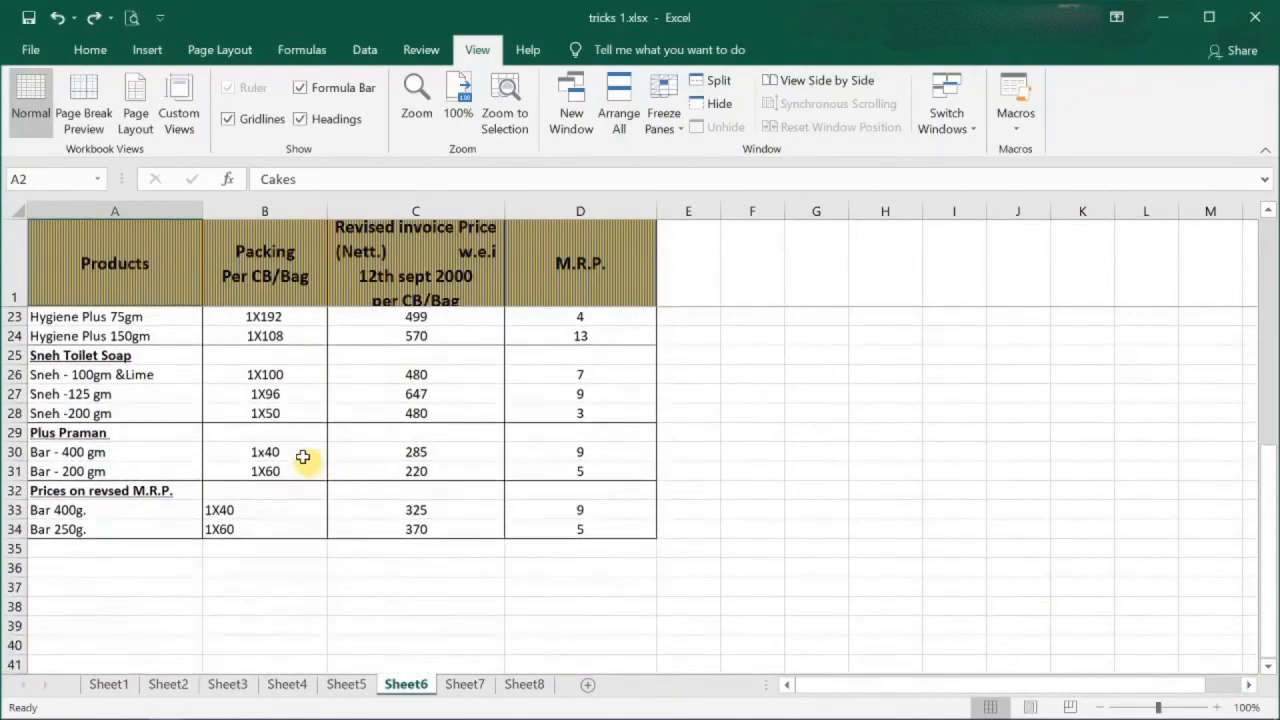
scroll(311, 420, "down", 2)
scroll(311, 418, "down", 2)
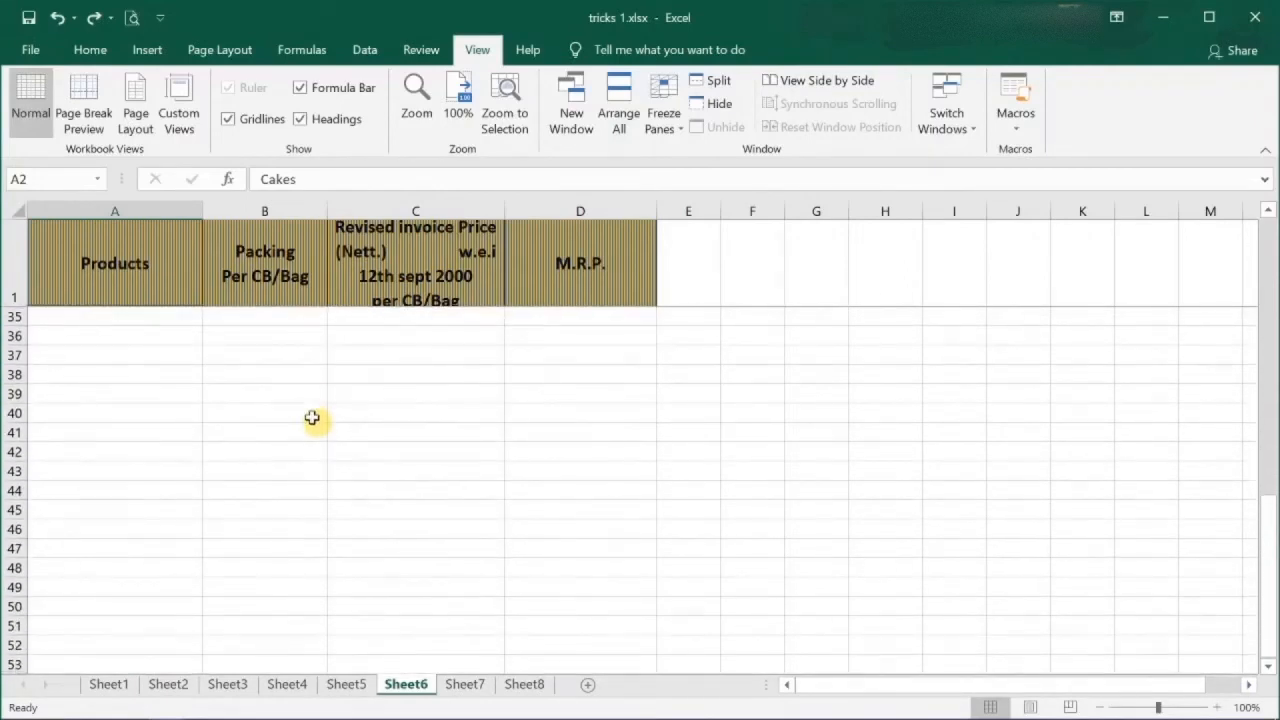
Select row 35 below the price list and unfreeze the panes on Sheet6
left_click(53, 318)
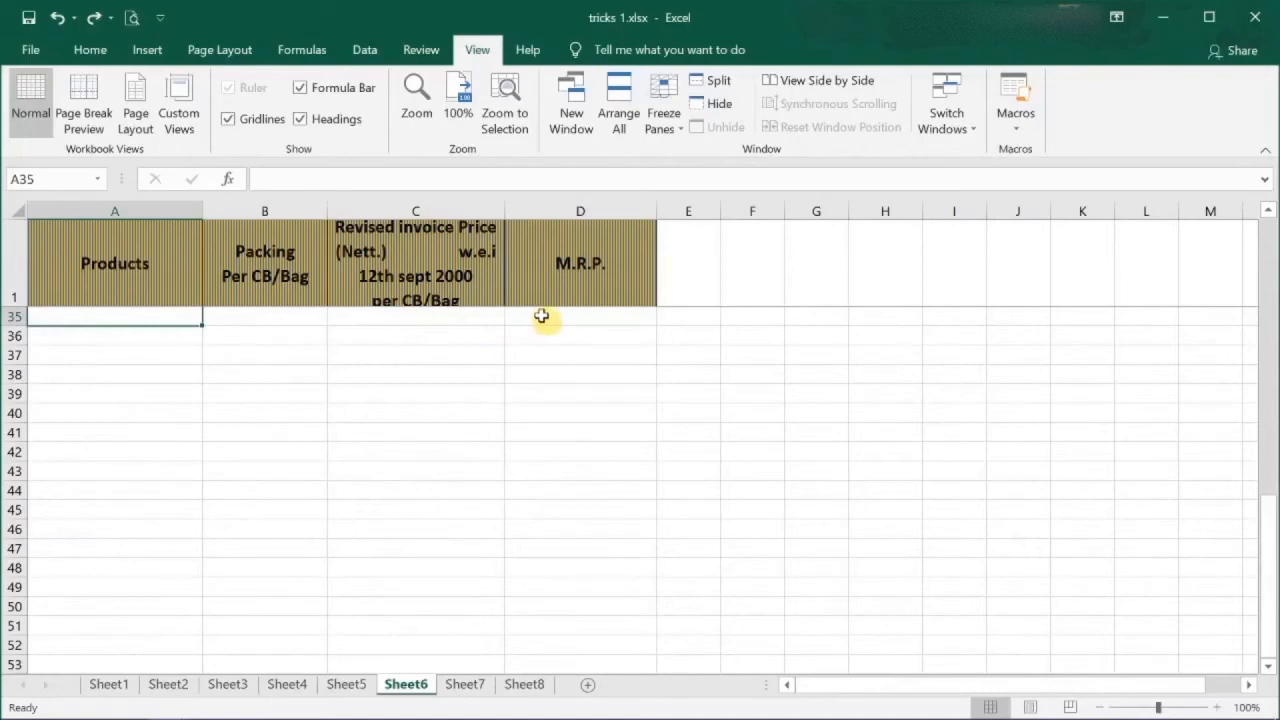
left_click(8, 316)
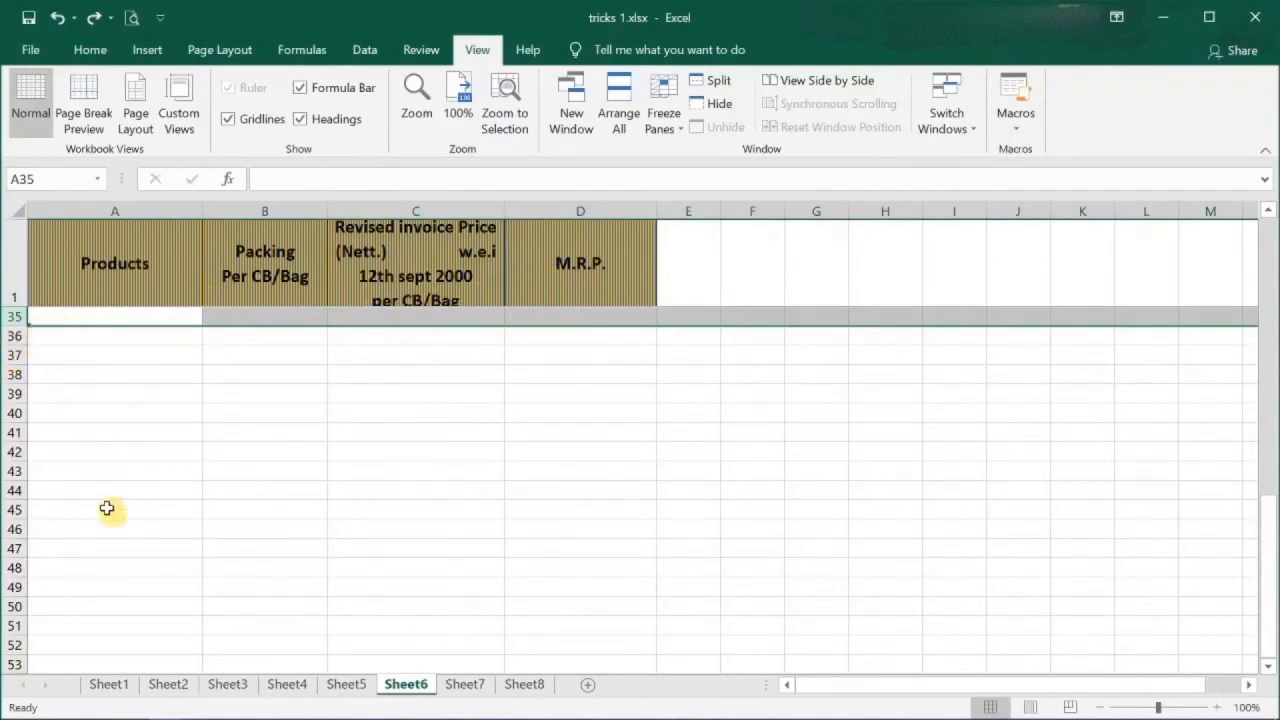
left_click(663, 120)
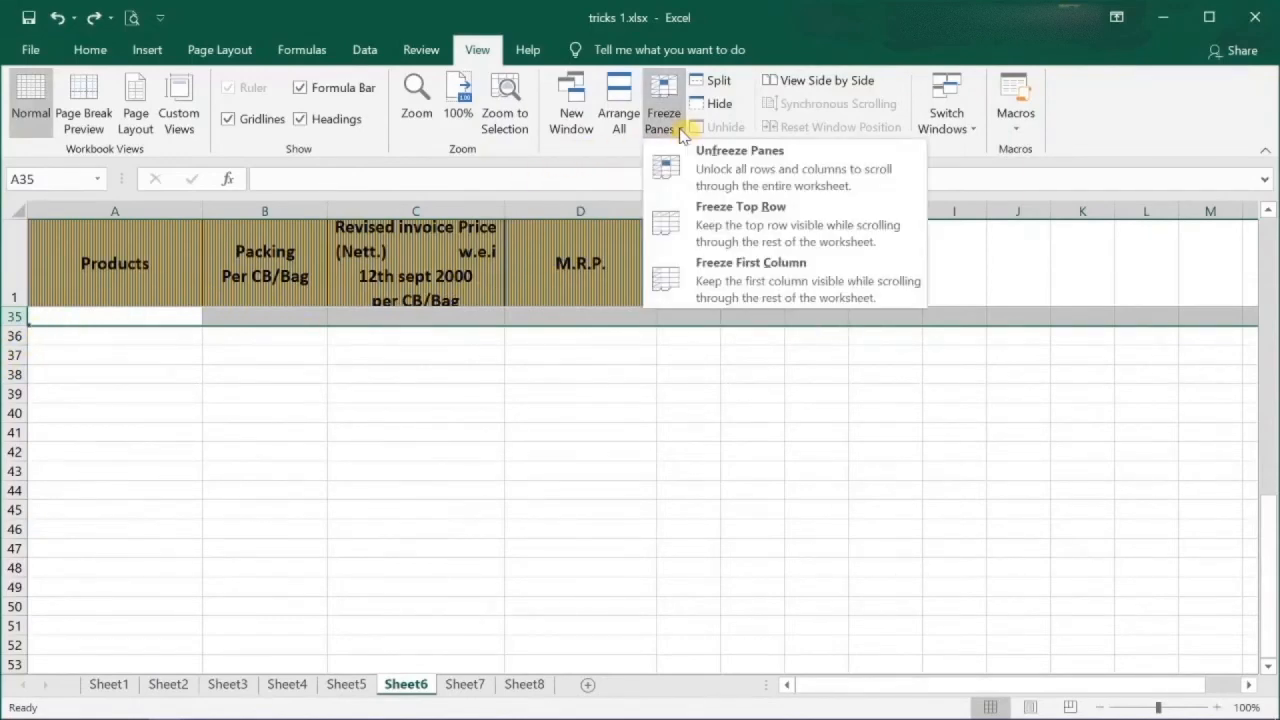
left_click(728, 173)
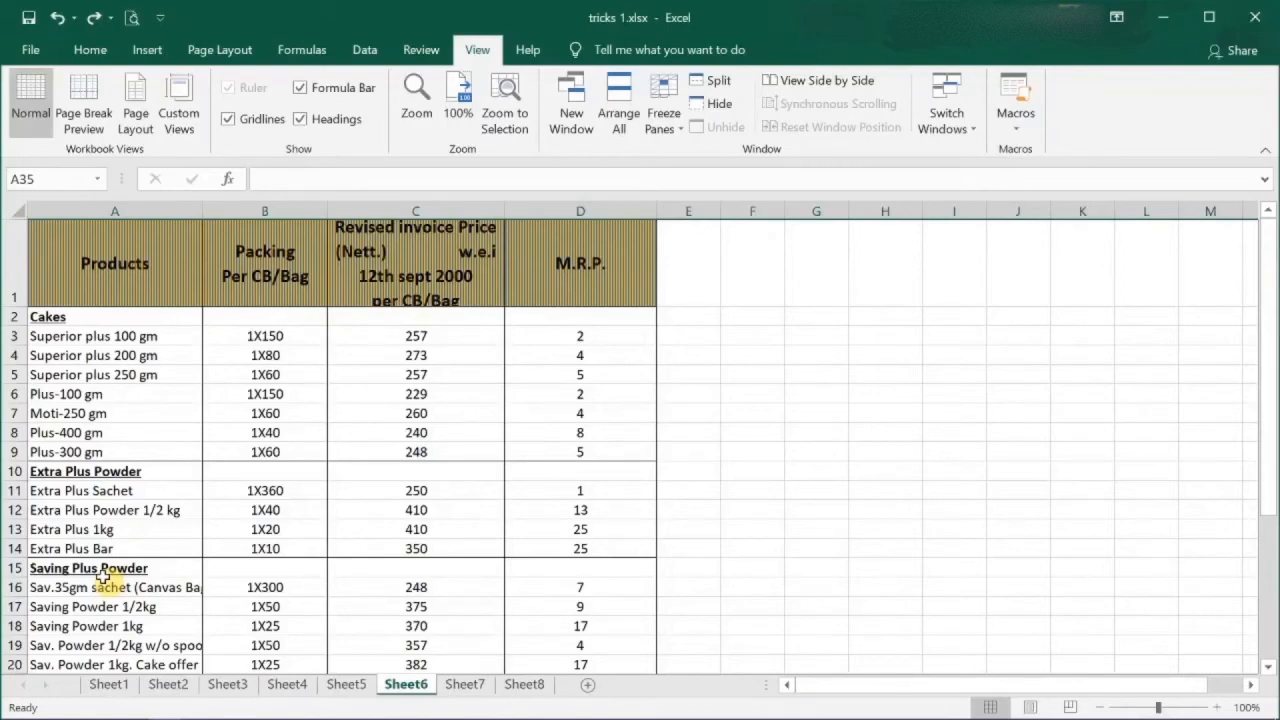
On Sheet7, clear the weight per bag in E8 and the Ghari weights in C8:C10
left_click(464, 684)
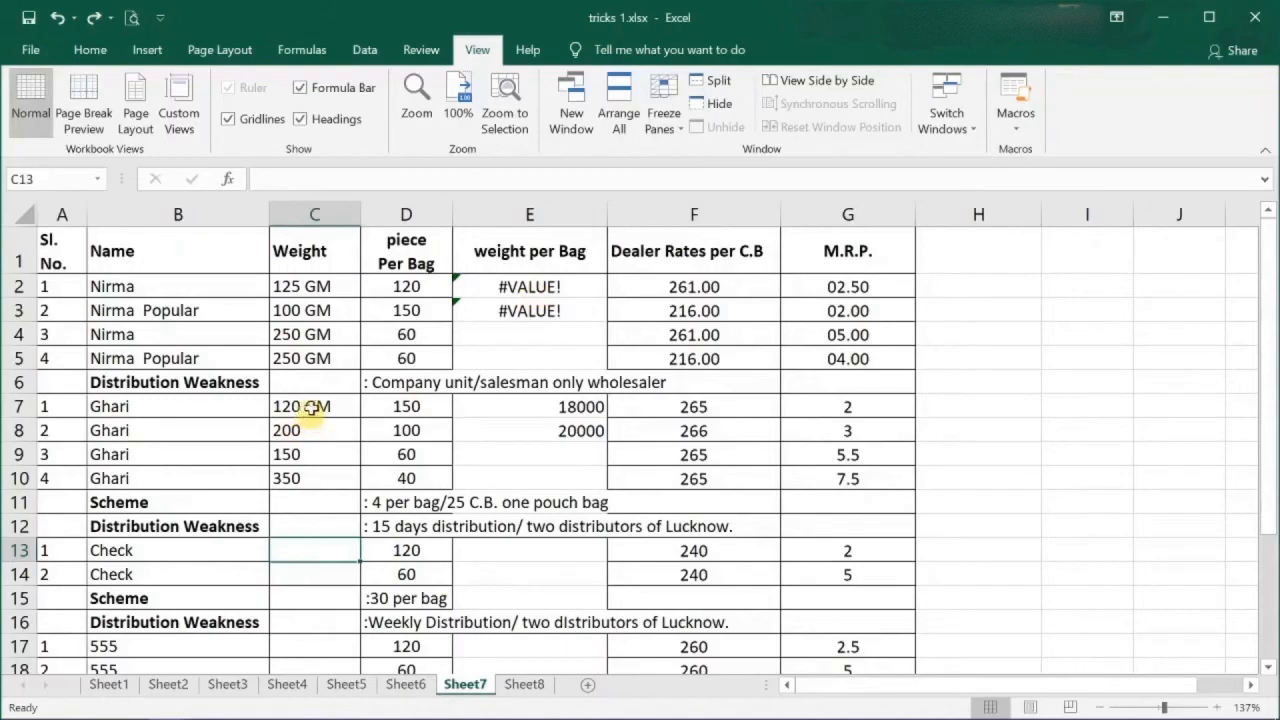
left_click(578, 430)
key("BackSpace")
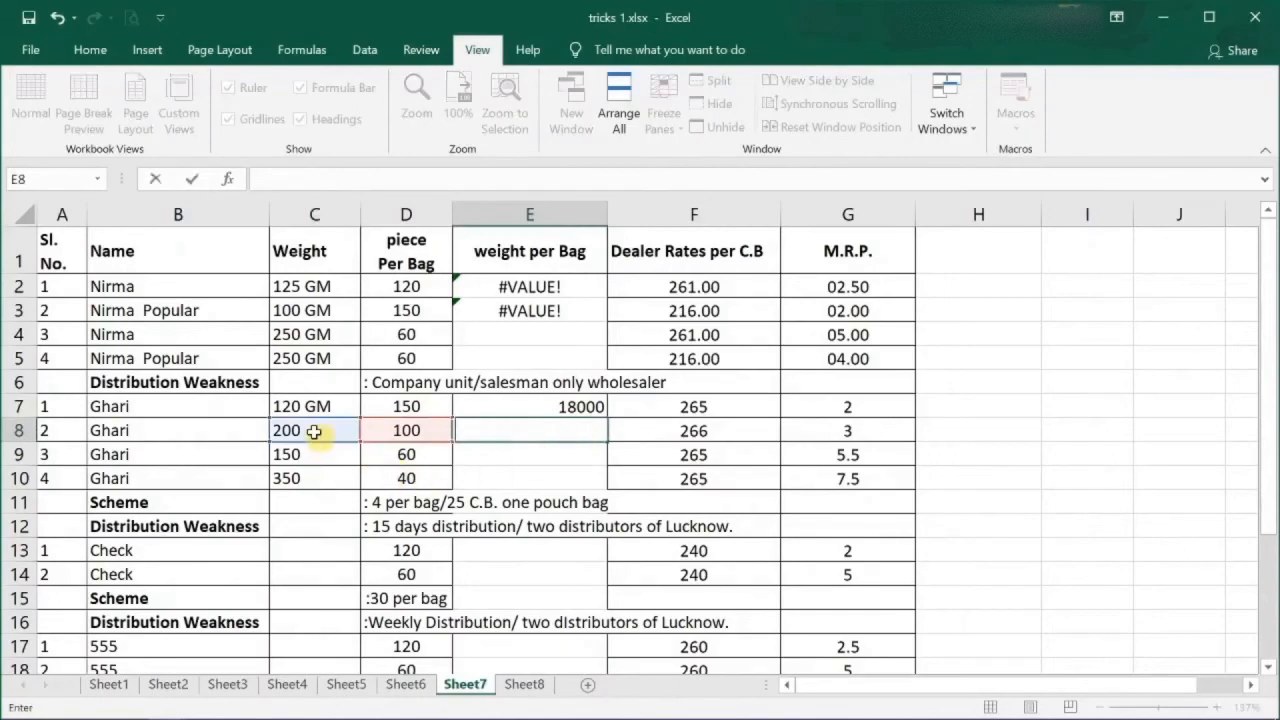
left_click_drag(314, 430, 315, 483)
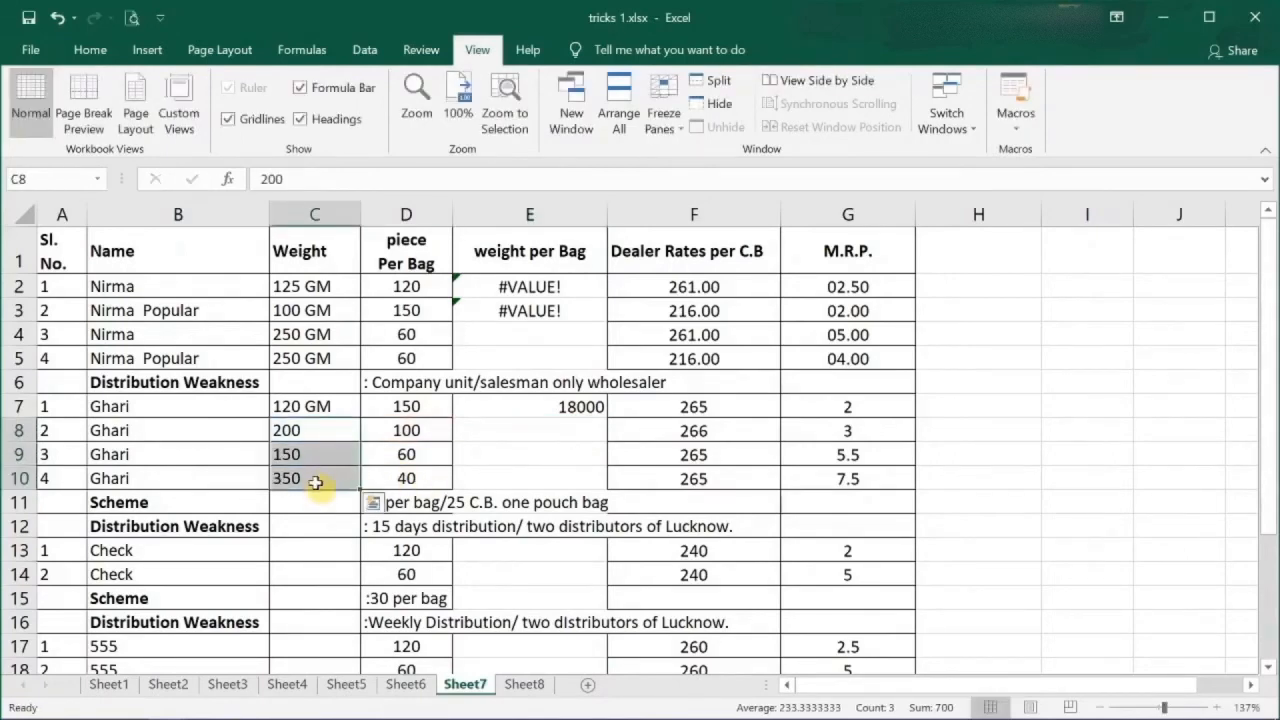
key("Delete")
Apply the custom number format 0 "GM" to the weight cells C8:C17
left_click_drag(314, 430, 329, 645)
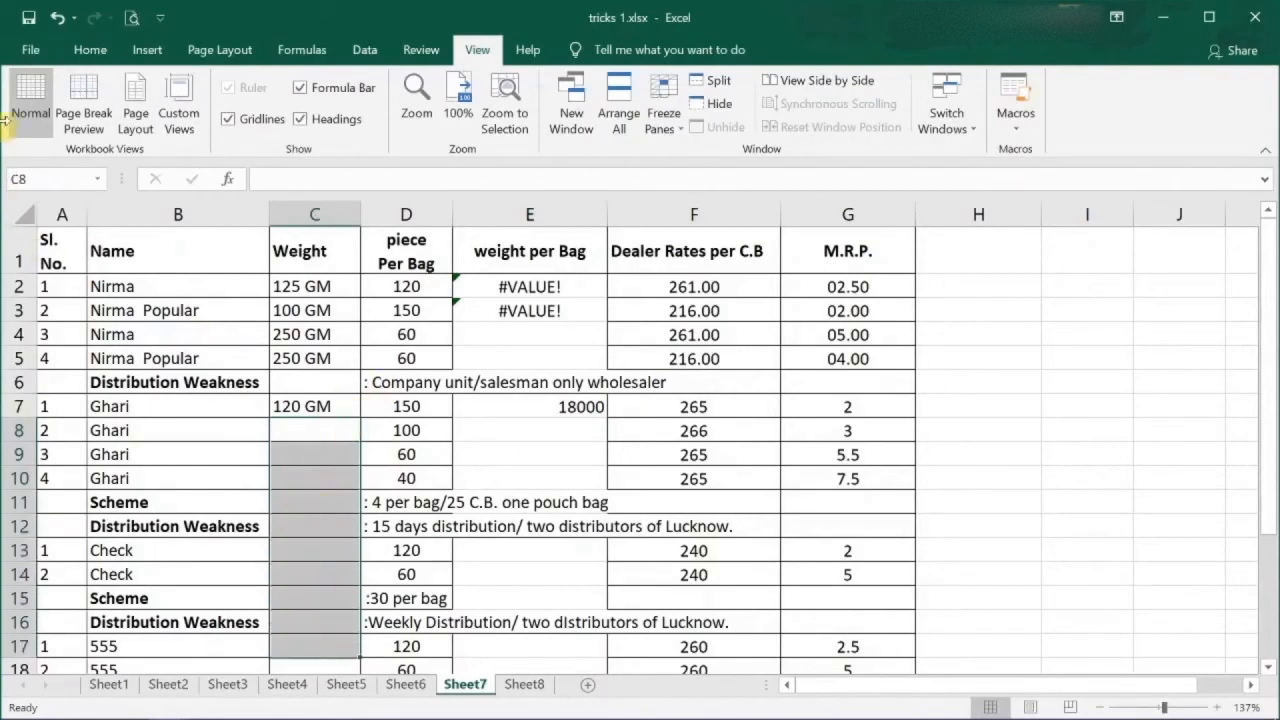
left_click(90, 50)
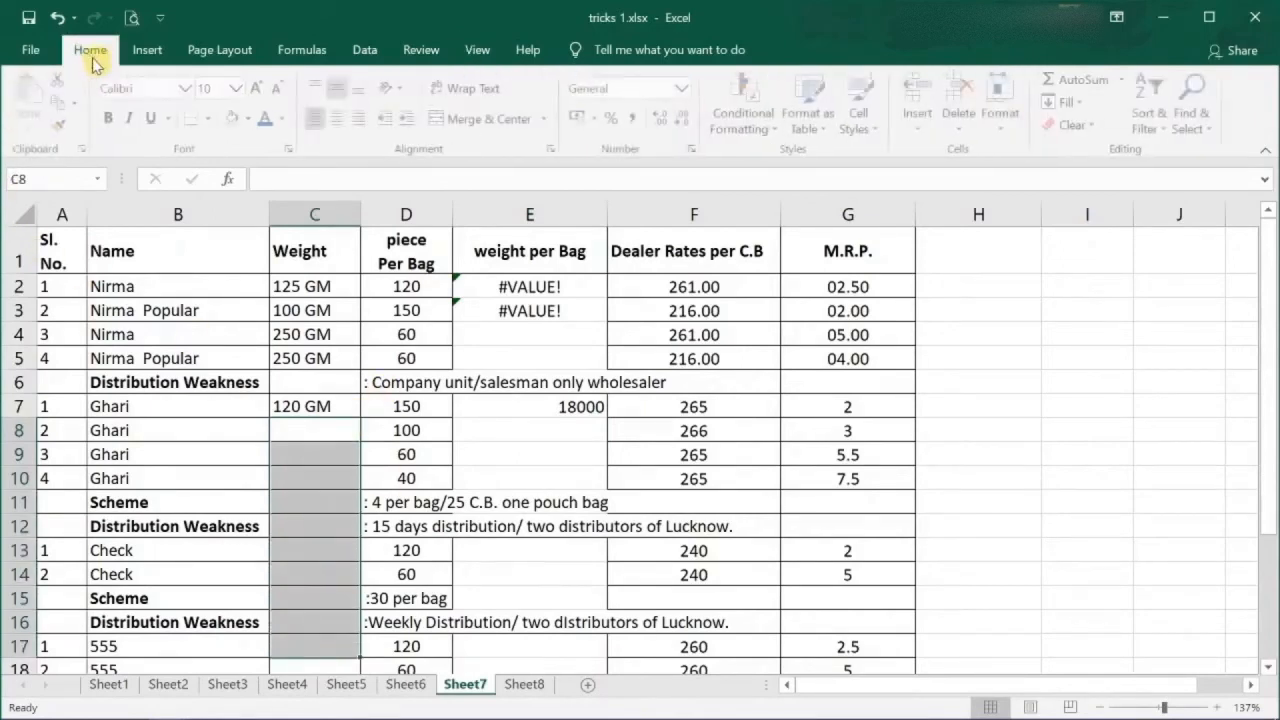
left_click(695, 150)
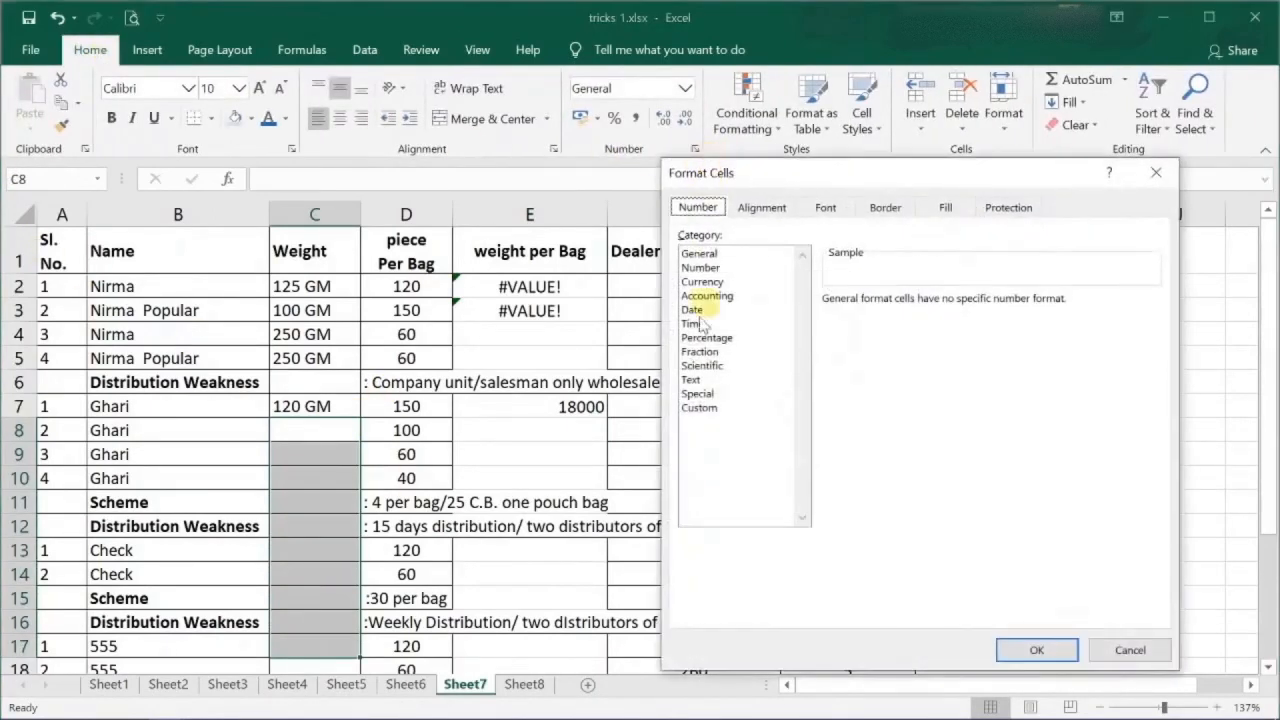
left_click(700, 409)
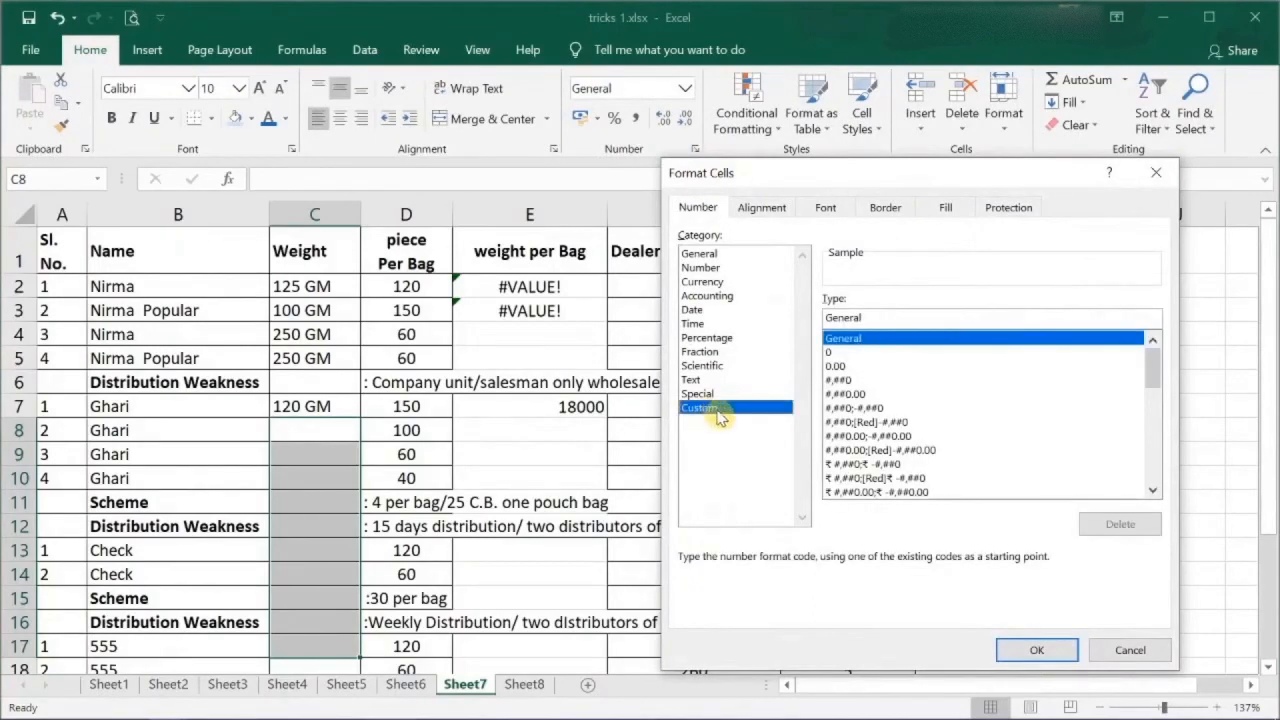
left_click(834, 355)
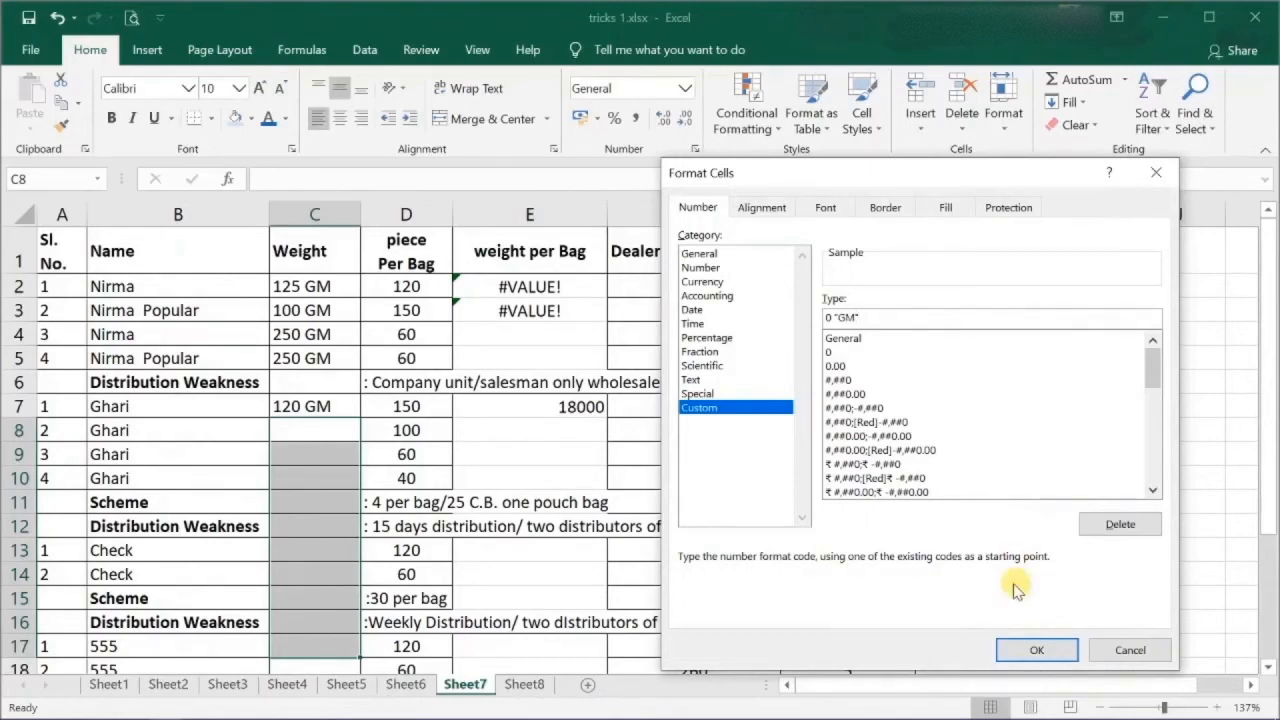
left_click(1035, 650)
Enter the Ghari weights 250, 350 and 234 in cells C8, C9 and C10
left_click(342, 431)
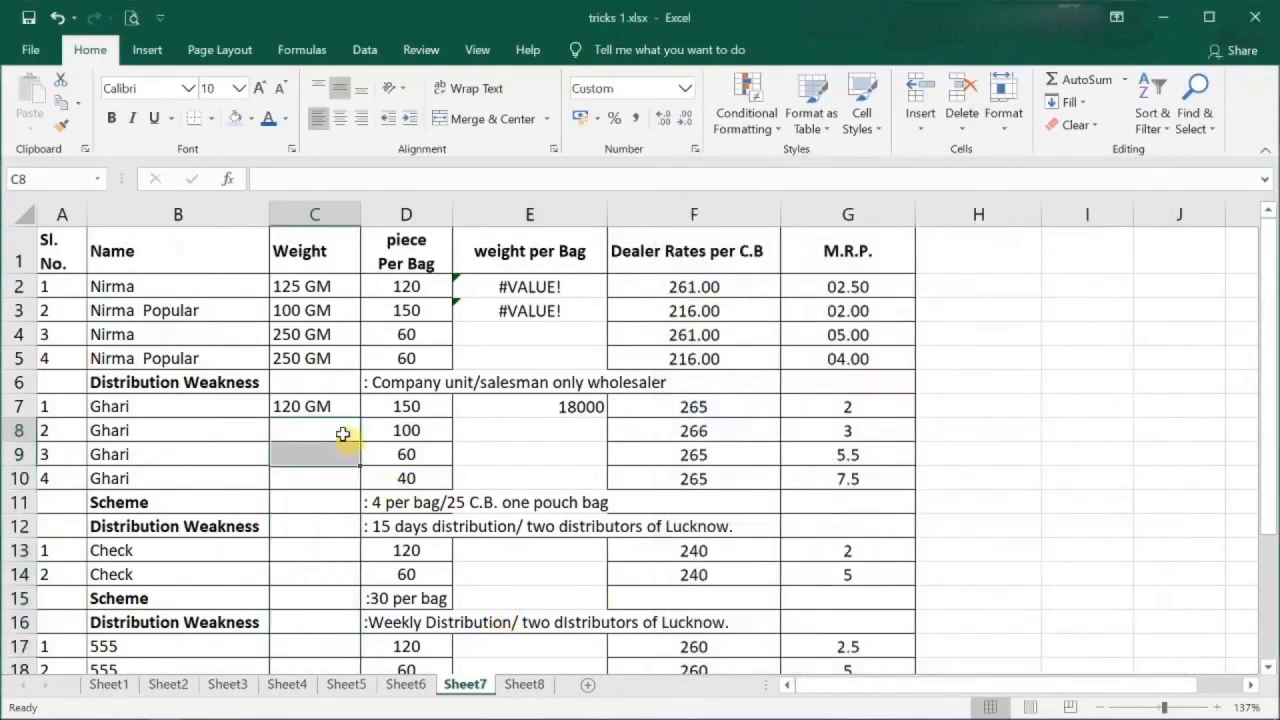
type("250")
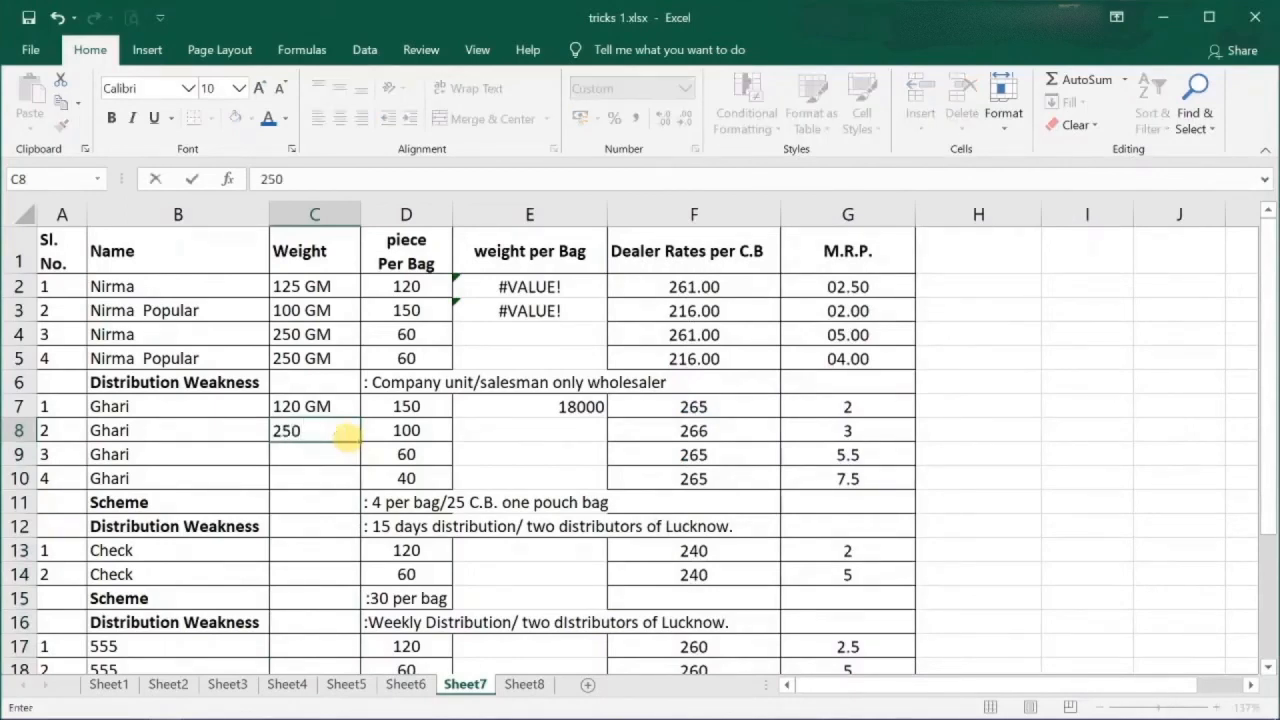
key("Return")
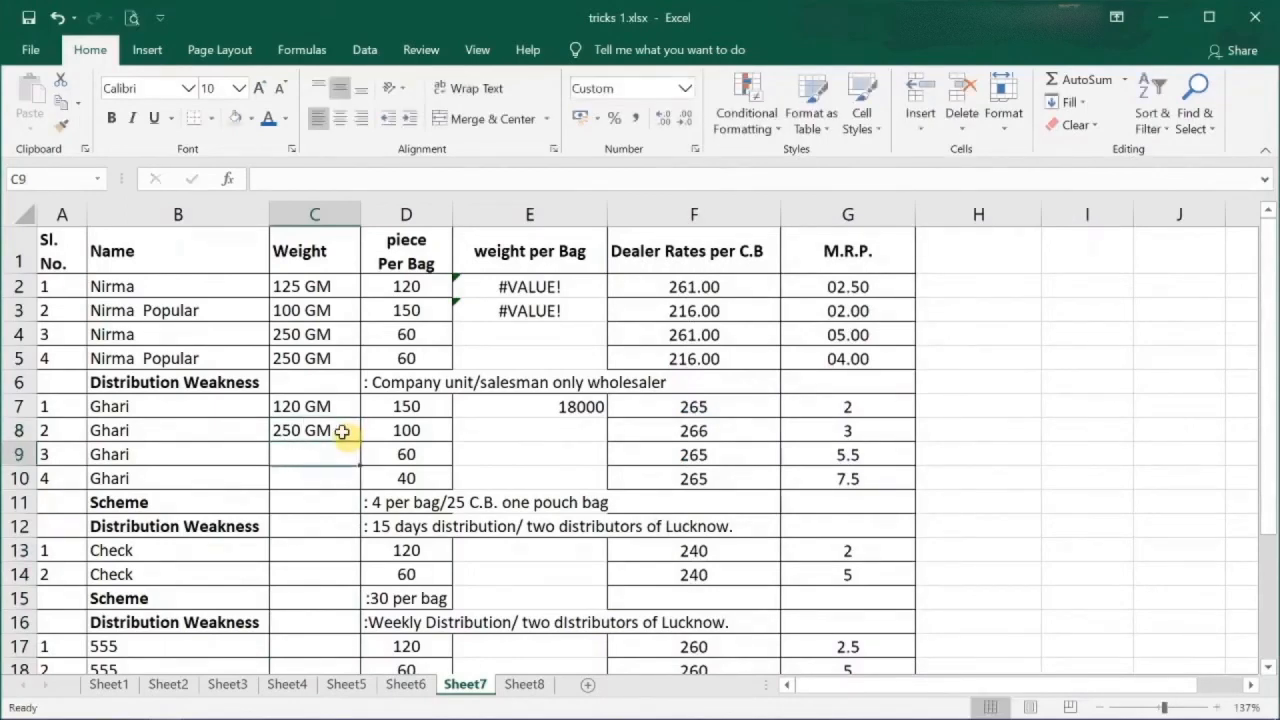
type("350")
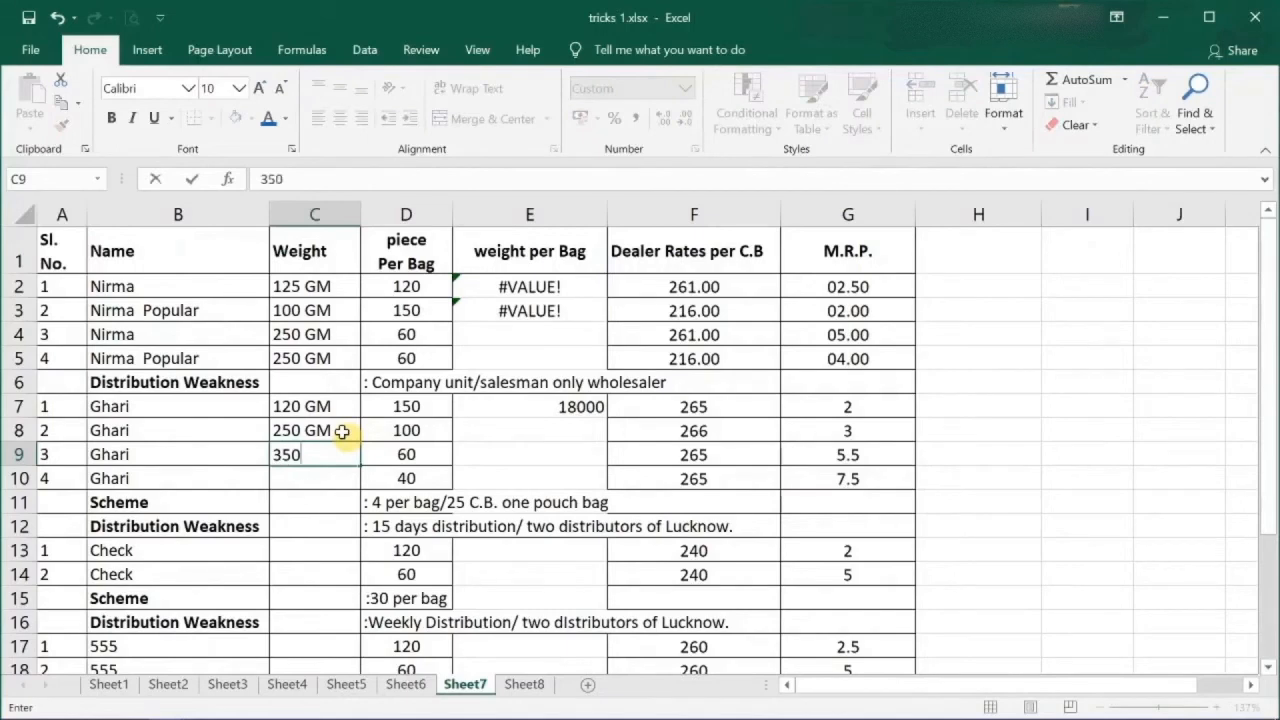
key("Return")
type("234")
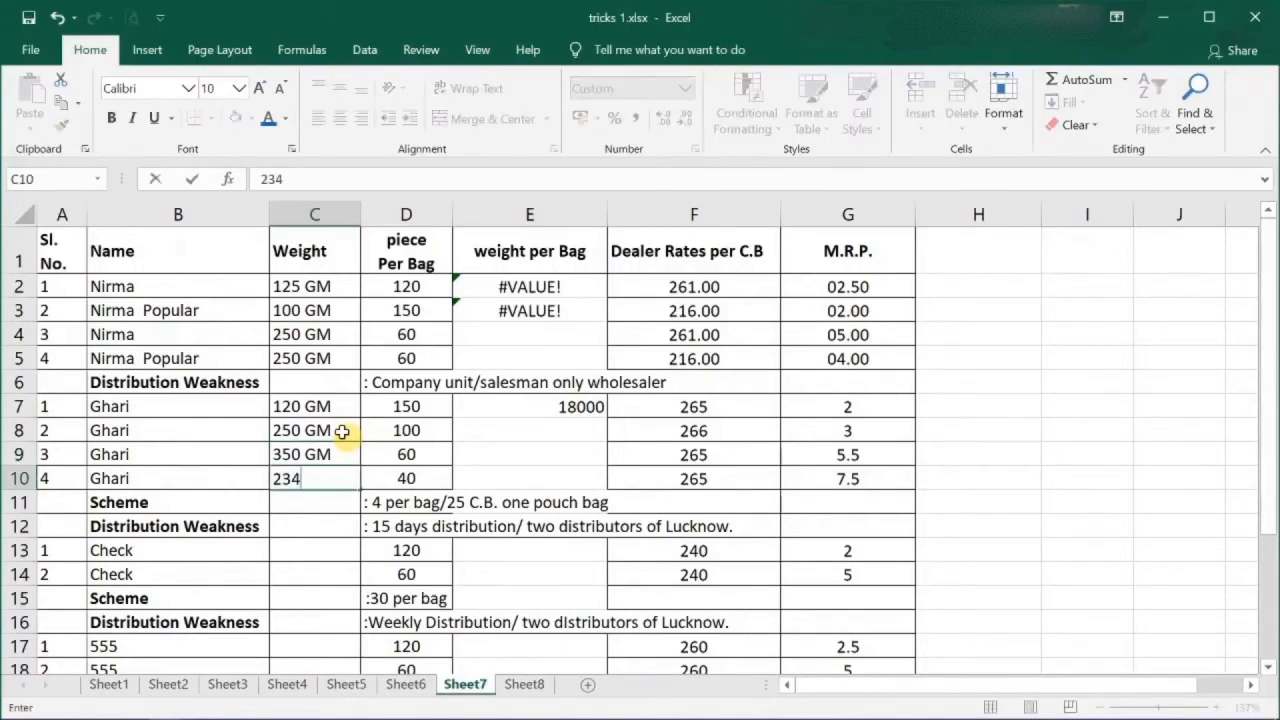
key("Return")
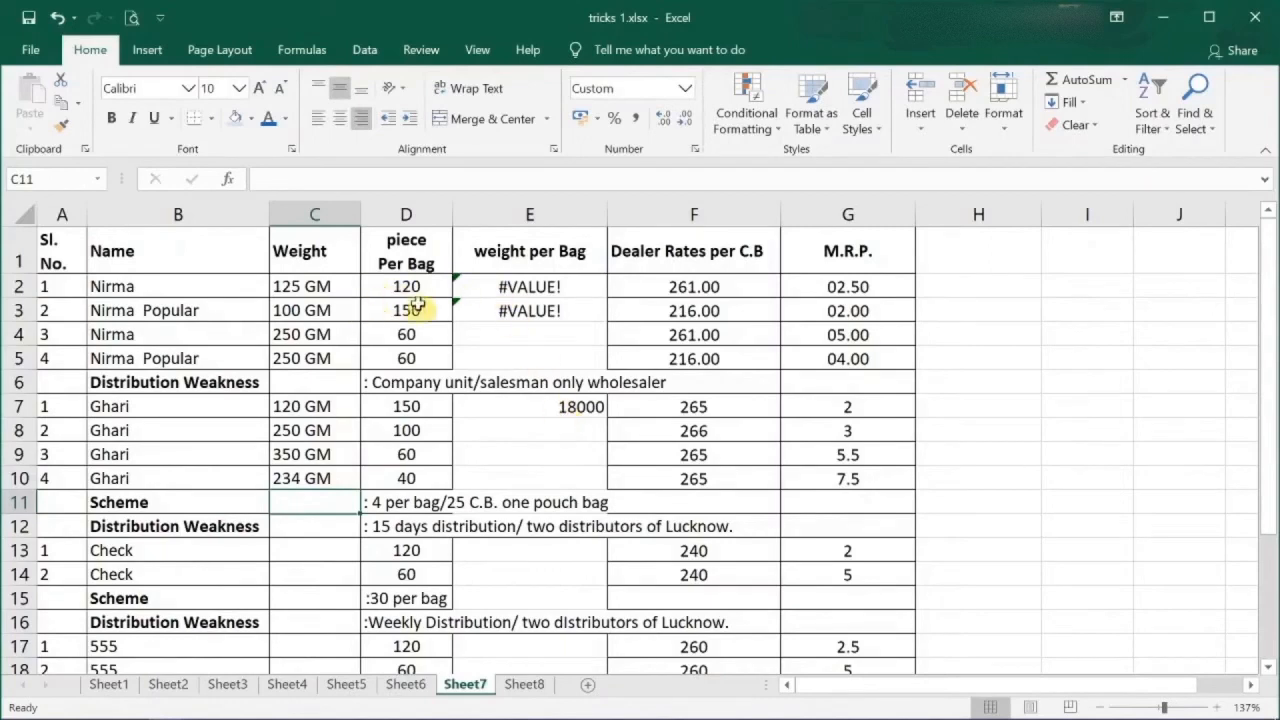
Calculate the weight per bag for the third Nirma row with the formula =C4*D4 in E4
left_click(481, 331)
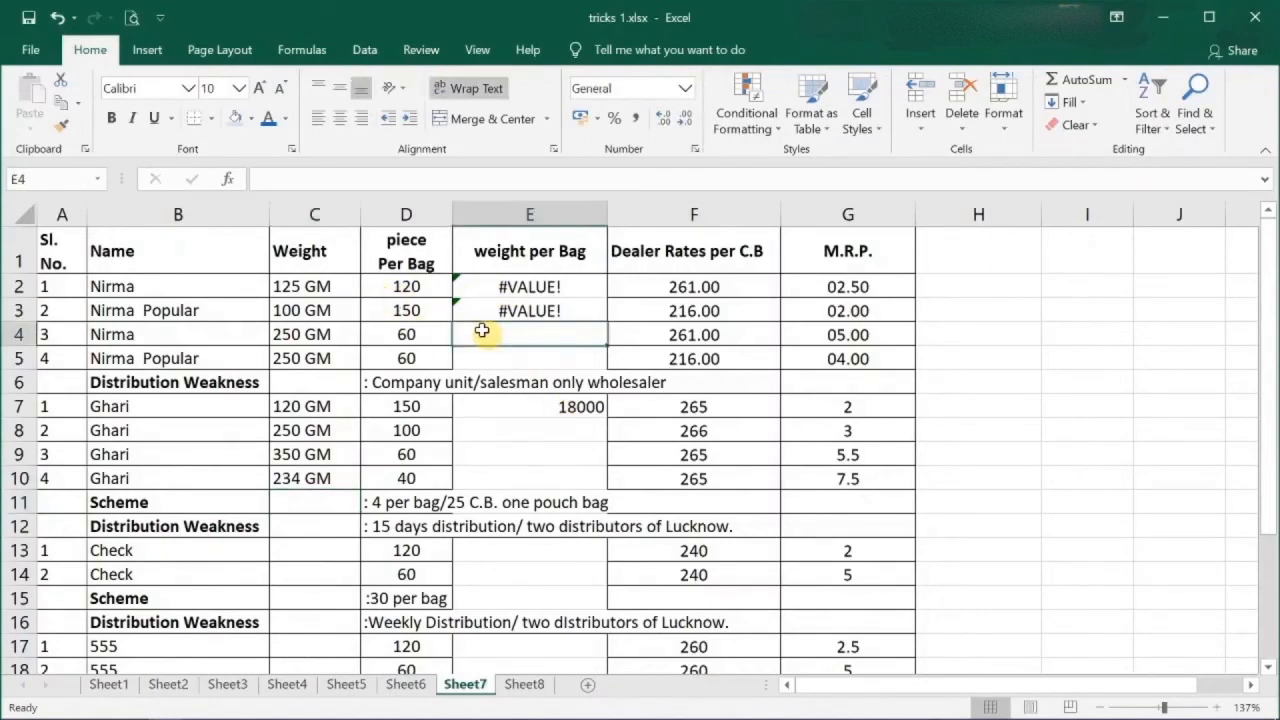
type("=")
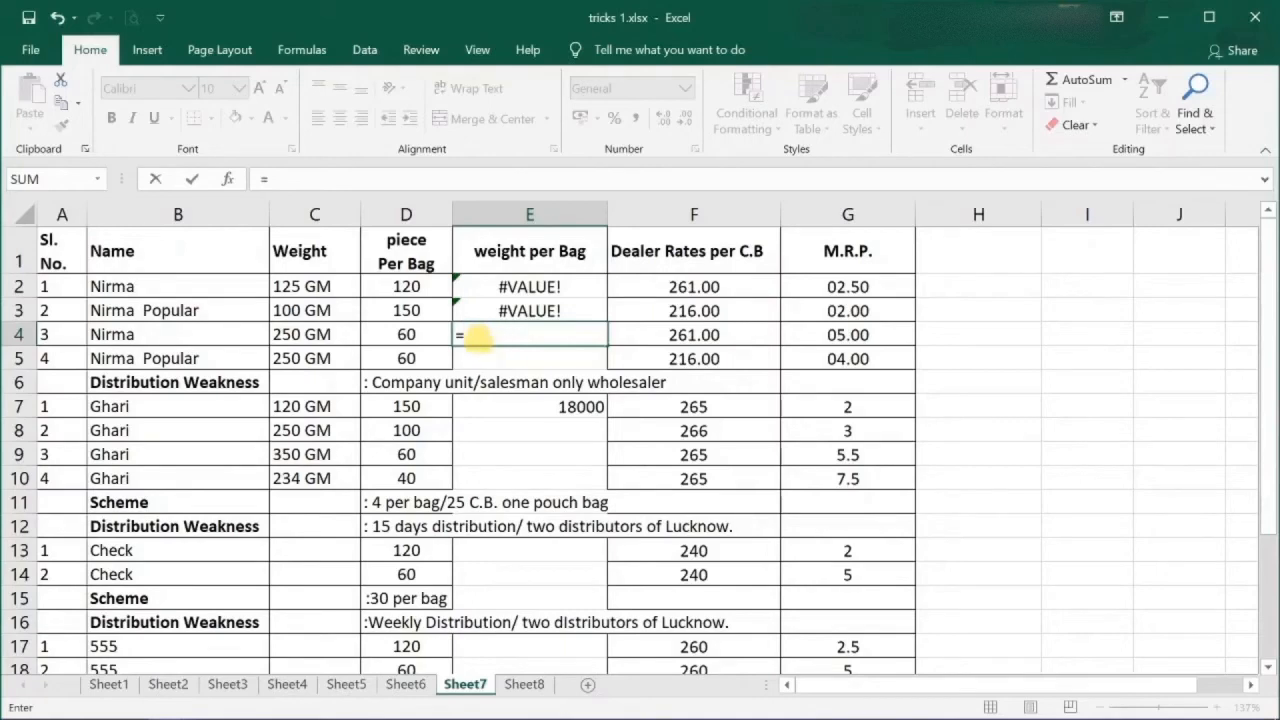
left_click(297, 338)
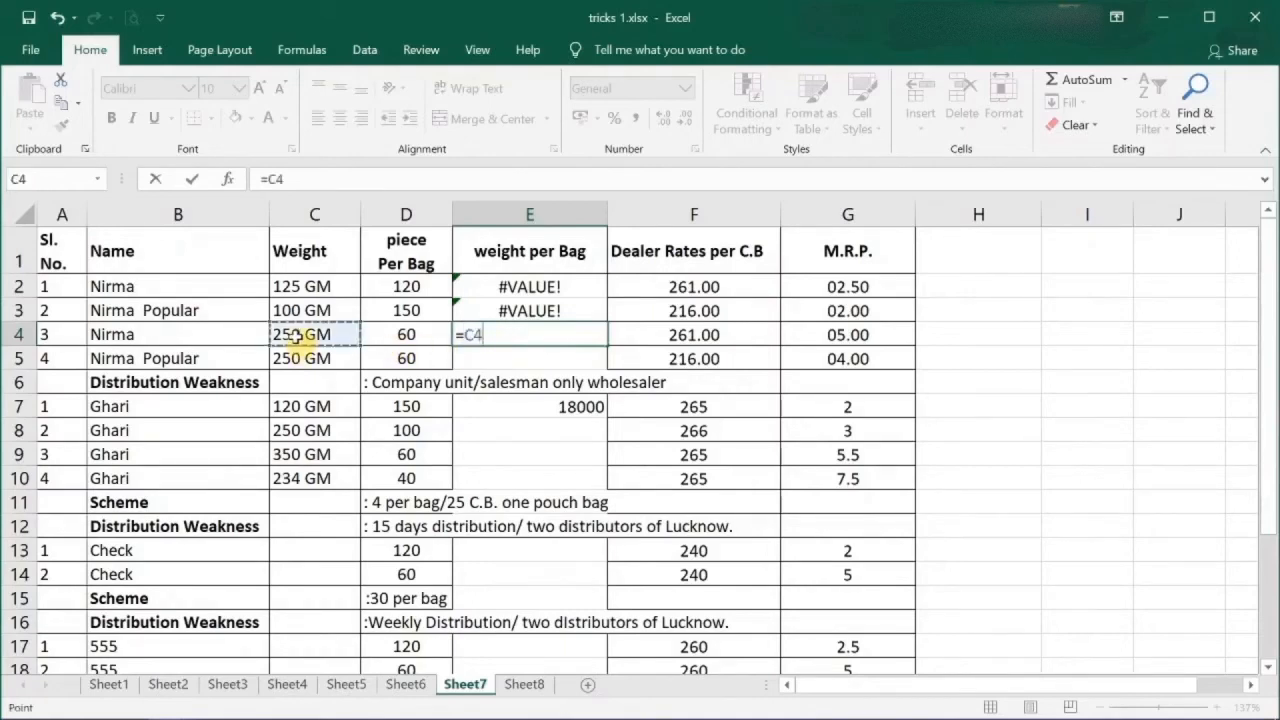
type("*")
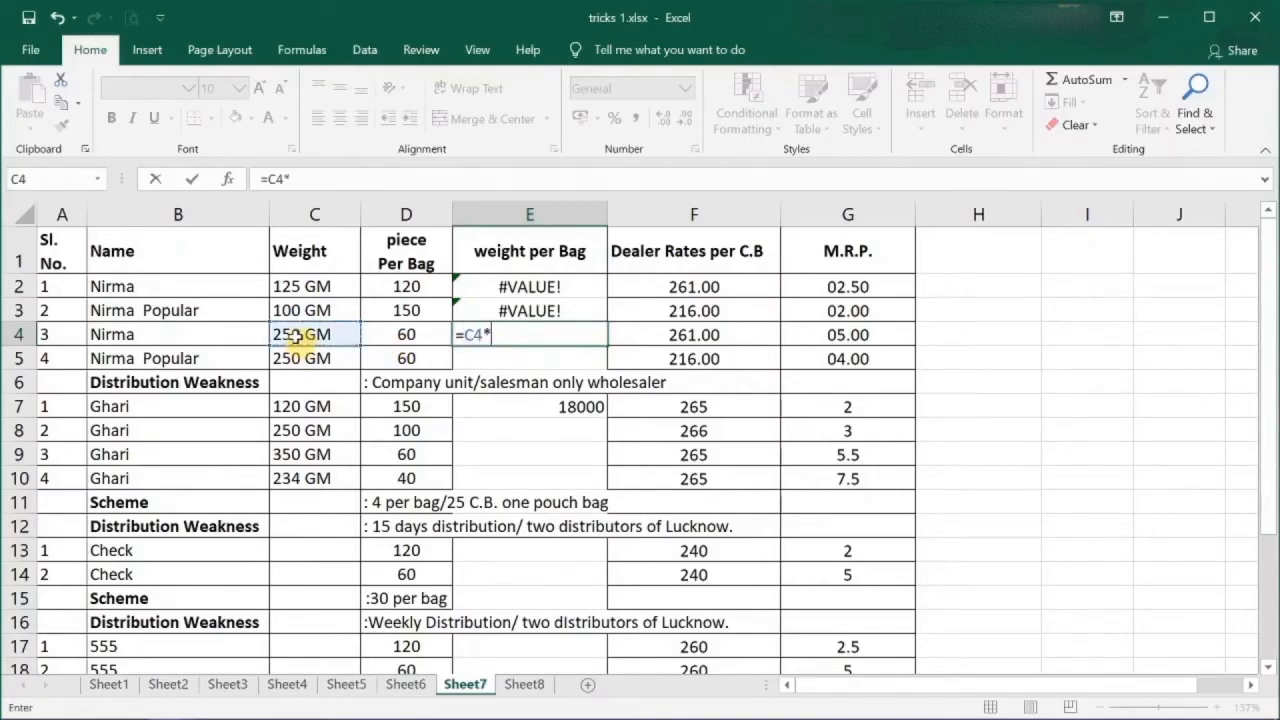
left_click(407, 334)
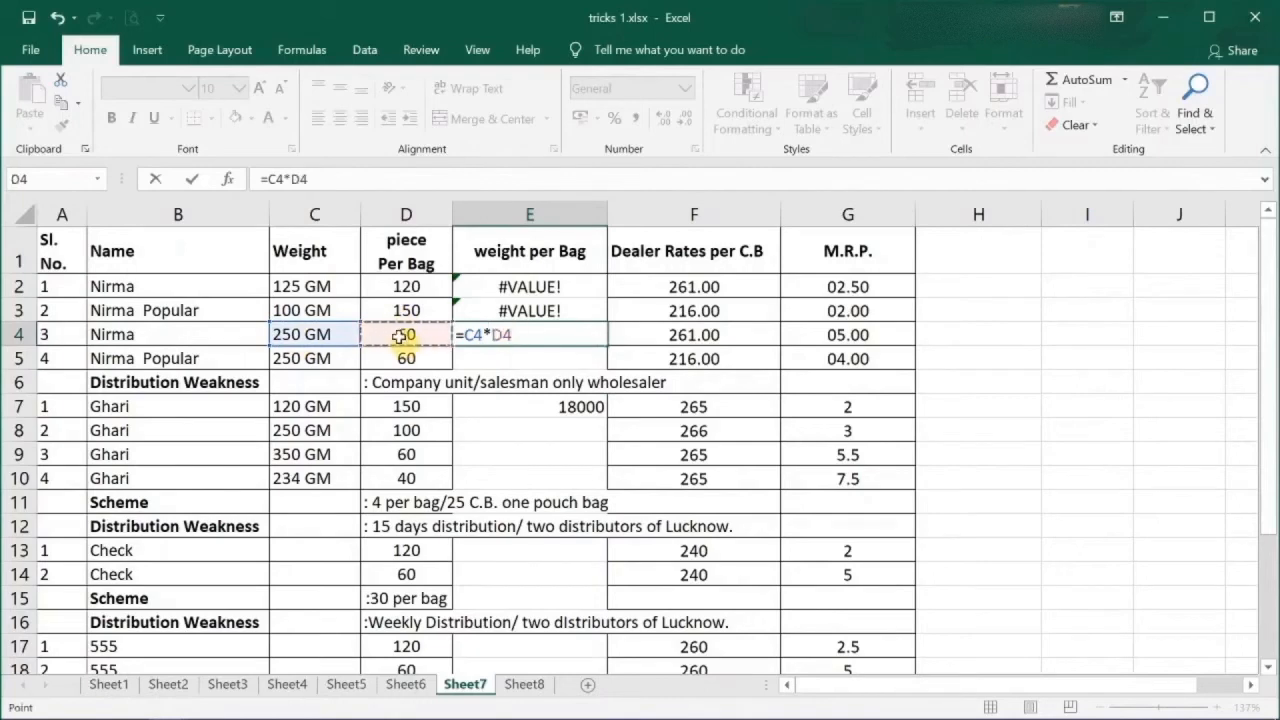
key("Return")
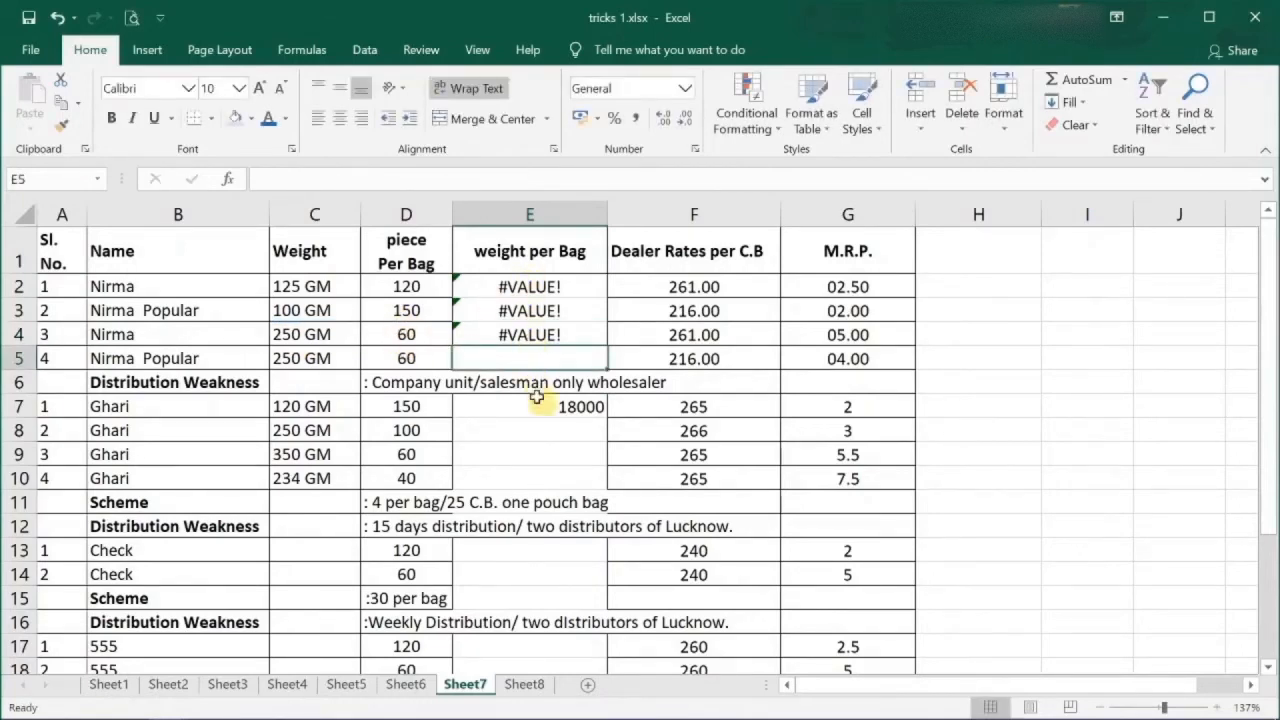
Calculate the weight per bag for the second Ghari row with =C8*D8 in E8, and reselect that cell
left_click(538, 431)
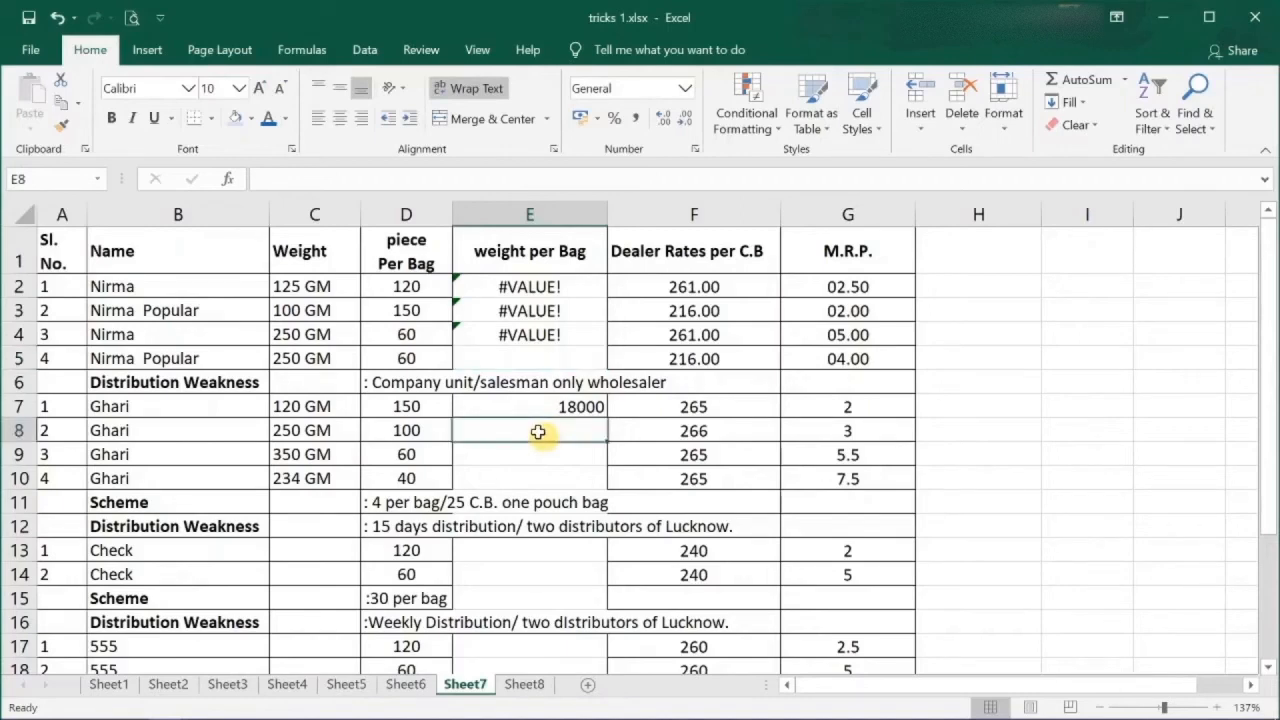
type("=")
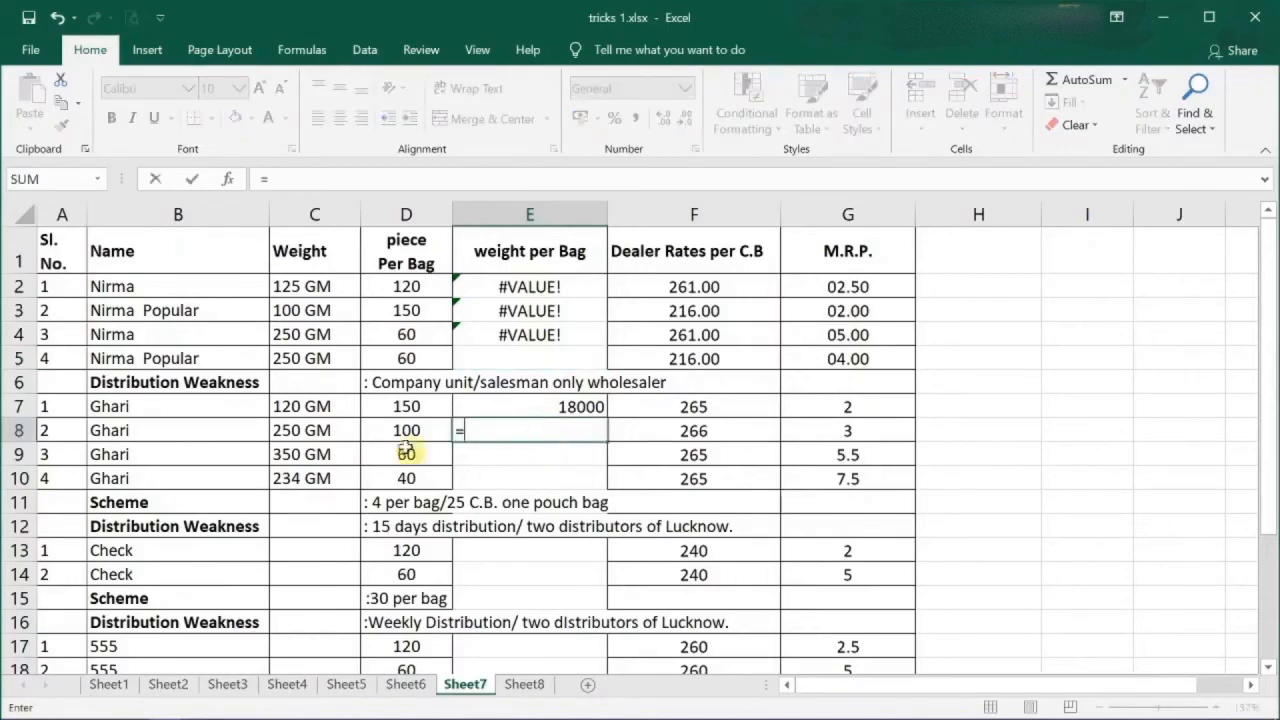
left_click(305, 428)
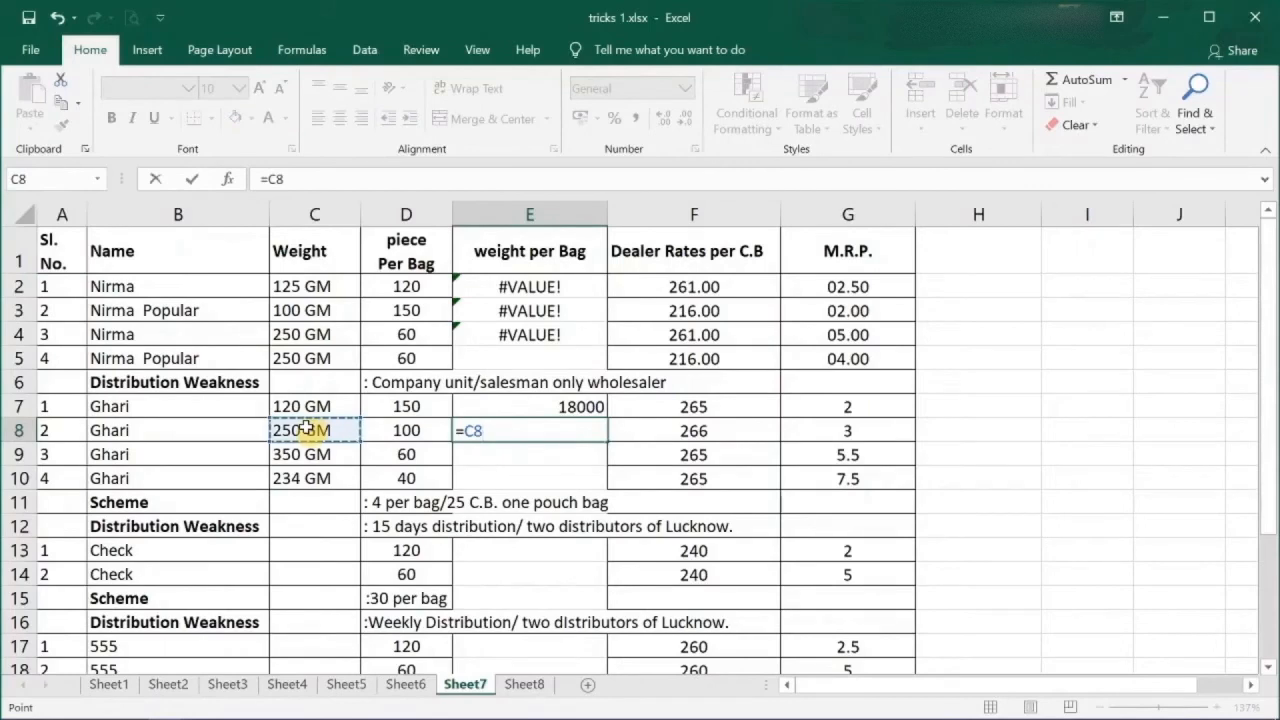
type("*")
left_click(388, 428)
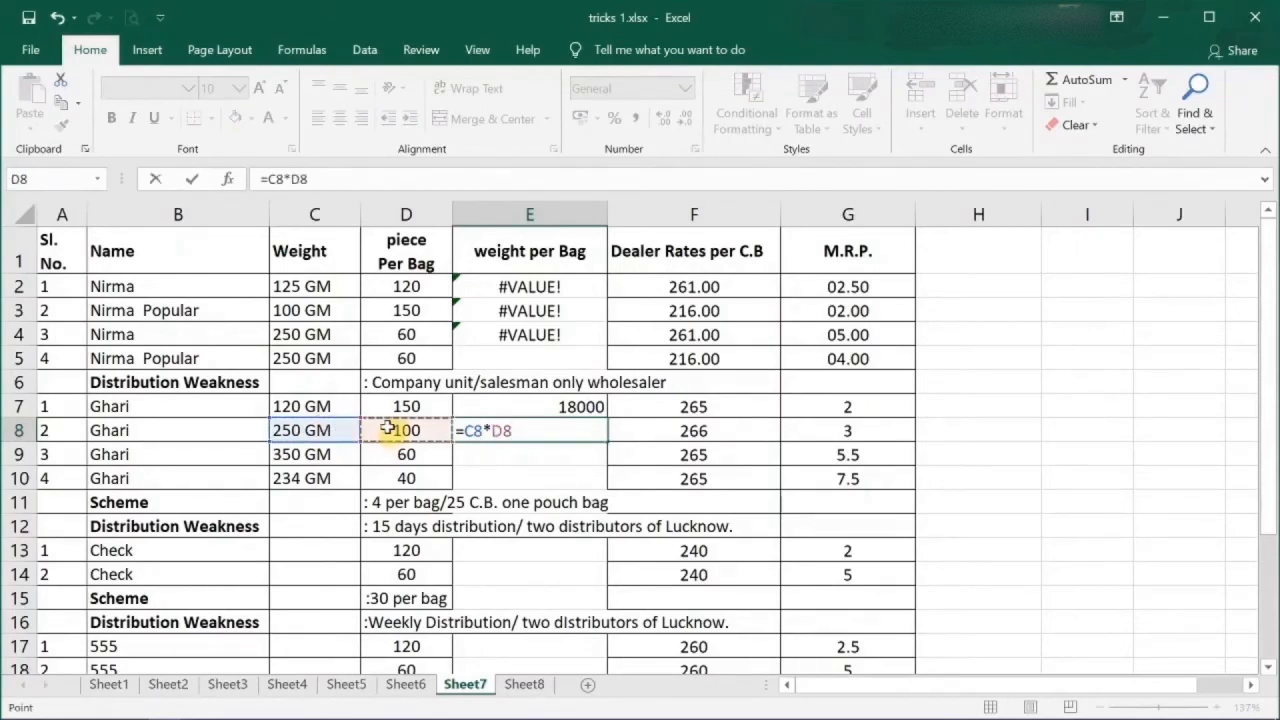
key("Return")
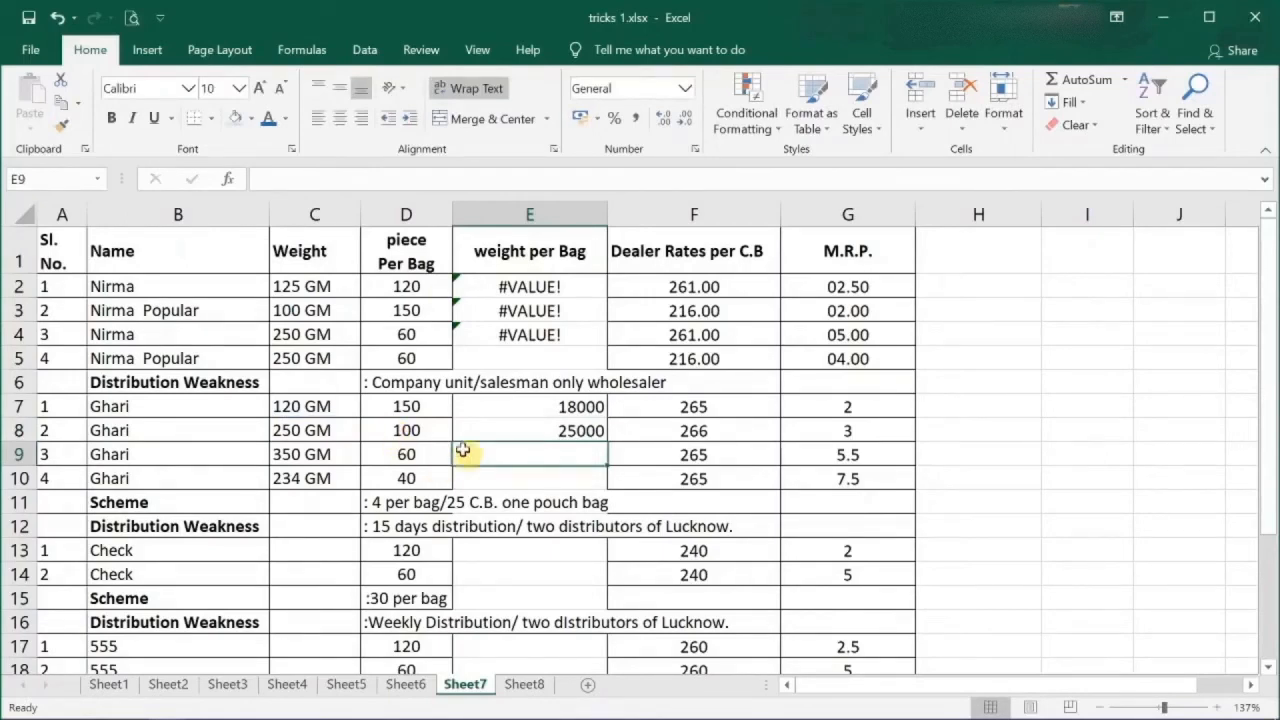
left_click(538, 430)
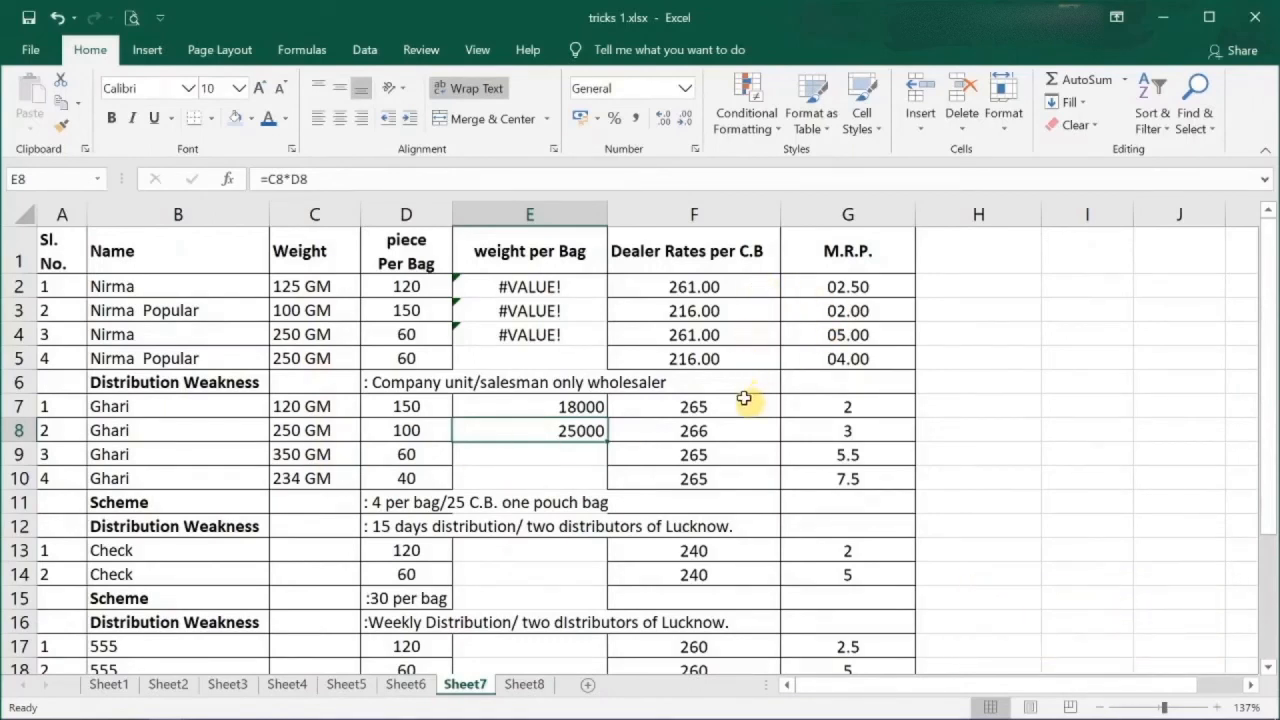
Increase the decimals of the Ghari dealer rates in F7:F10 to two places
left_click_drag(742, 402, 743, 479)
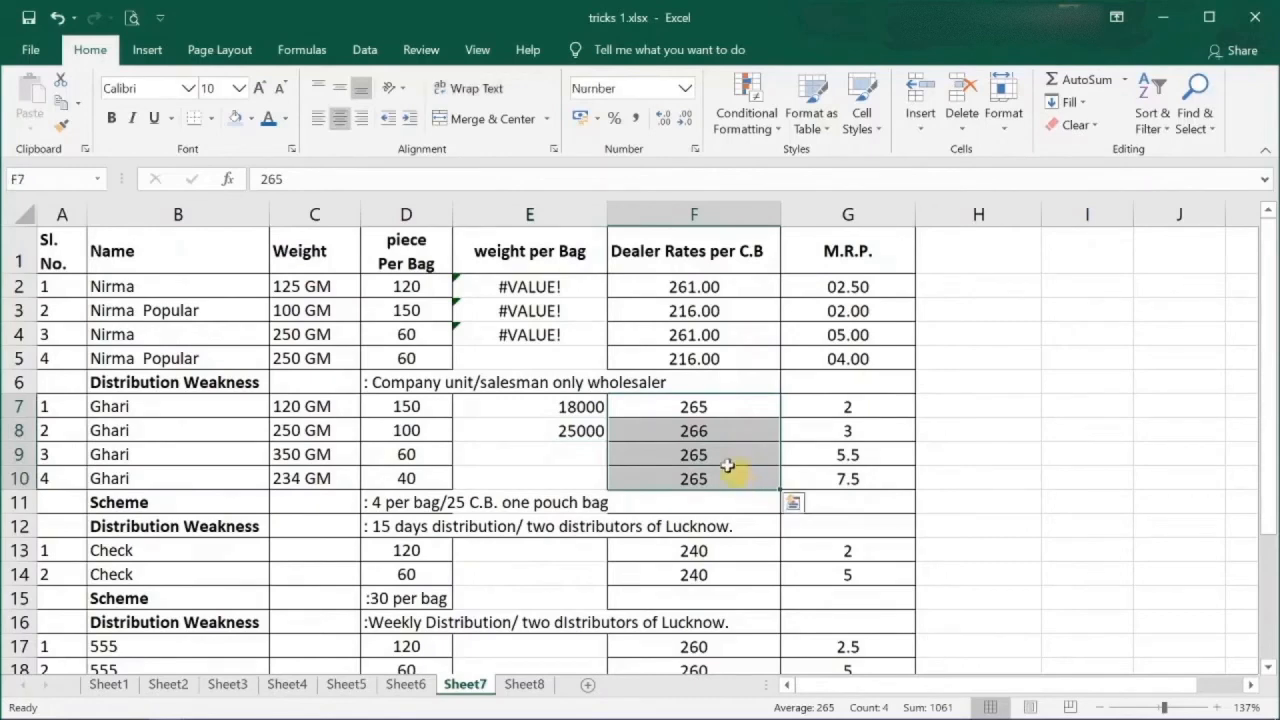
left_click(664, 121)
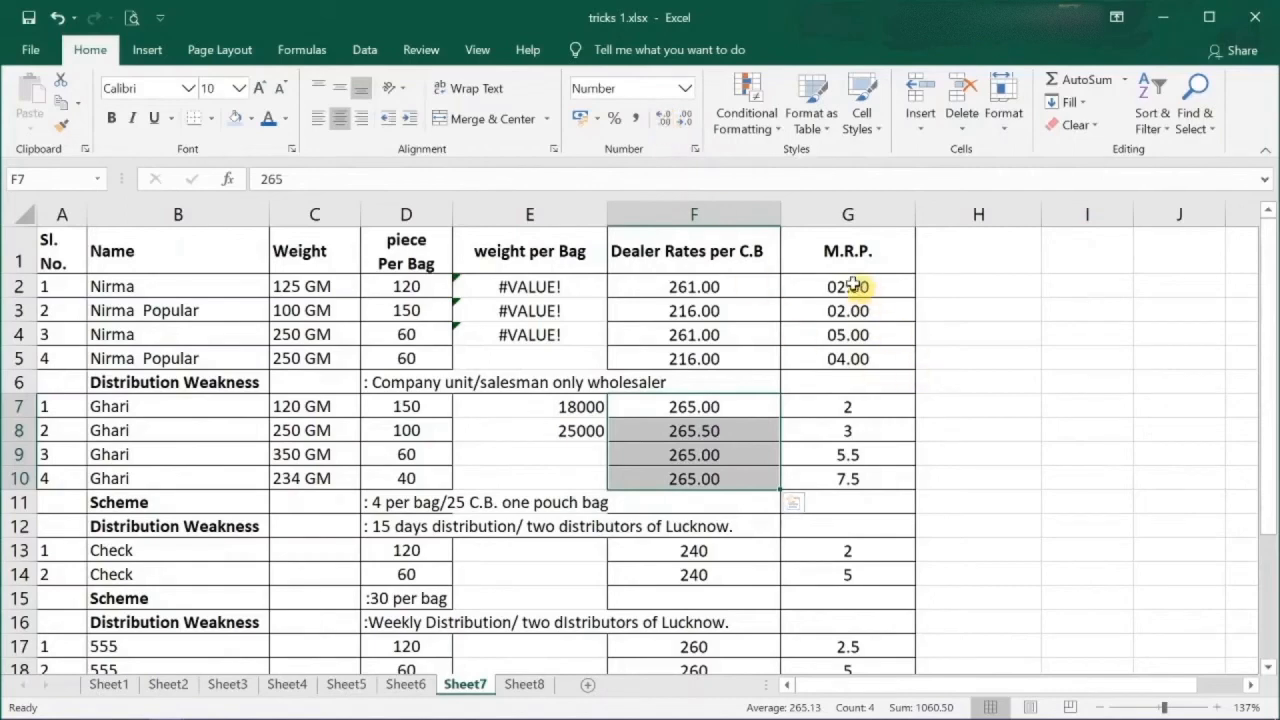
Enter the Check dealer rates 240.00 in cell F13 and 240.50 in cell F14
left_click(726, 551)
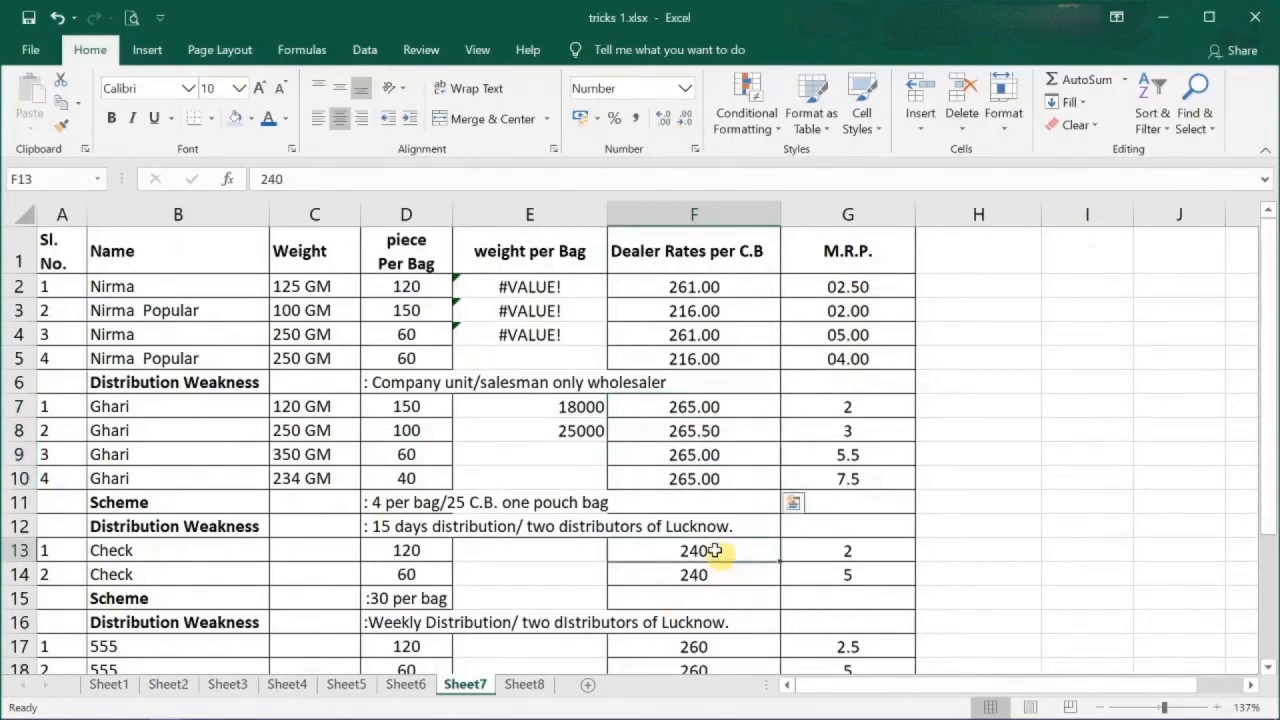
type("2")
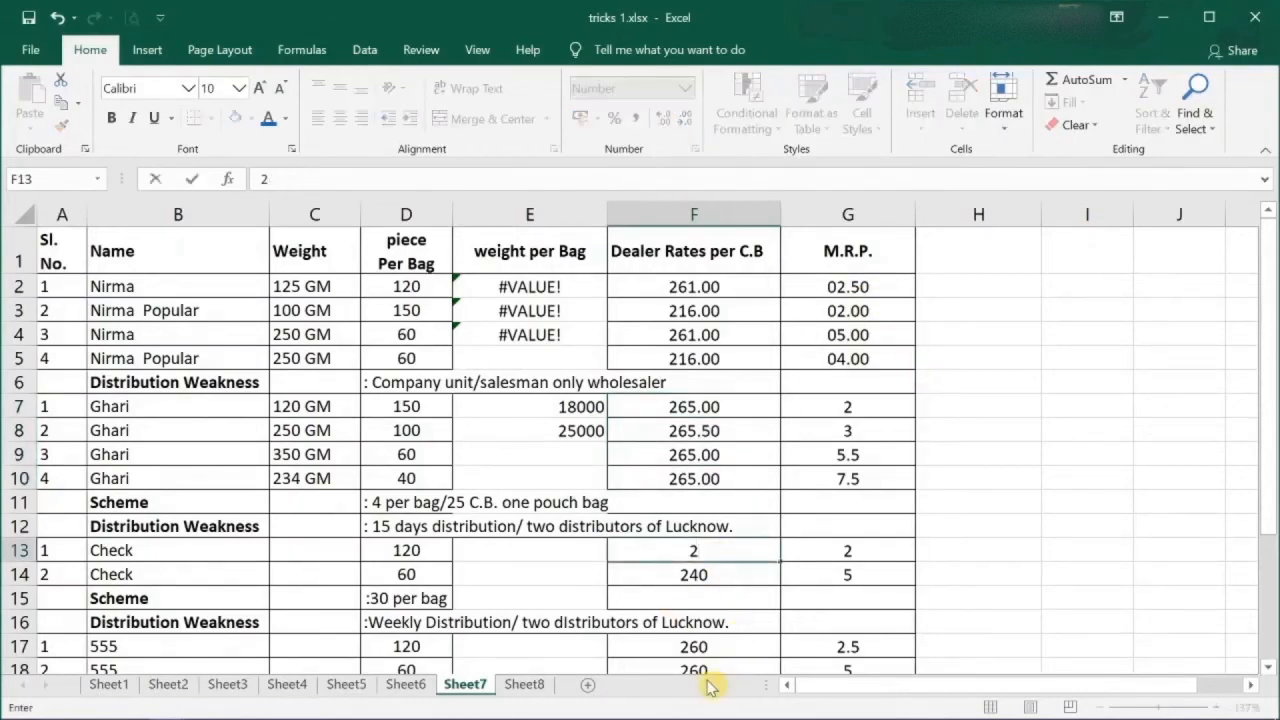
type("40.00")
key("Return")
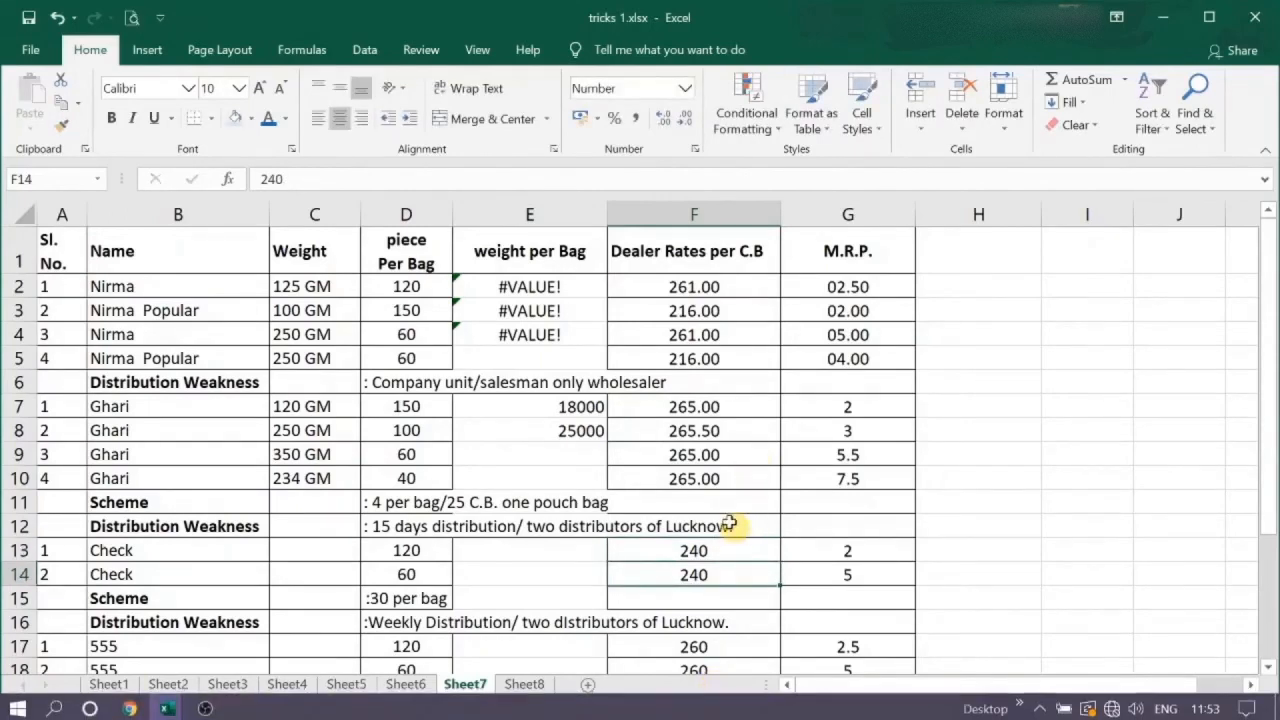
left_click(725, 548)
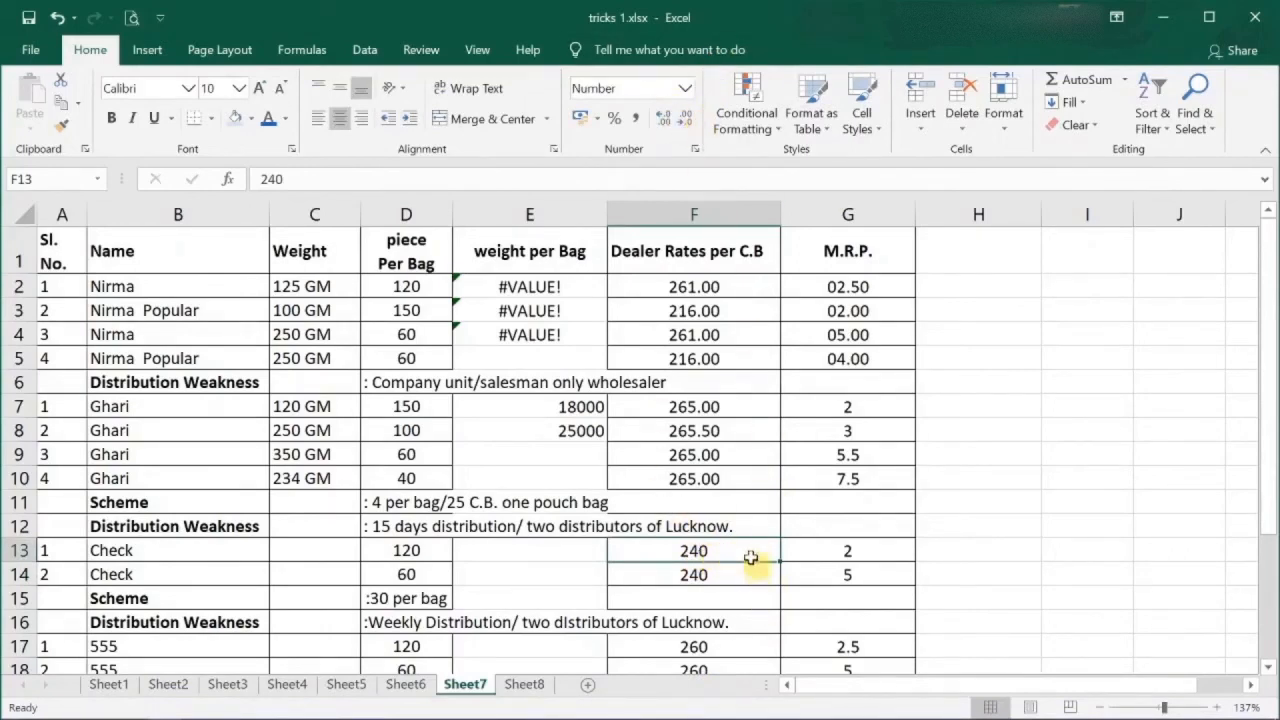
left_click(740, 569)
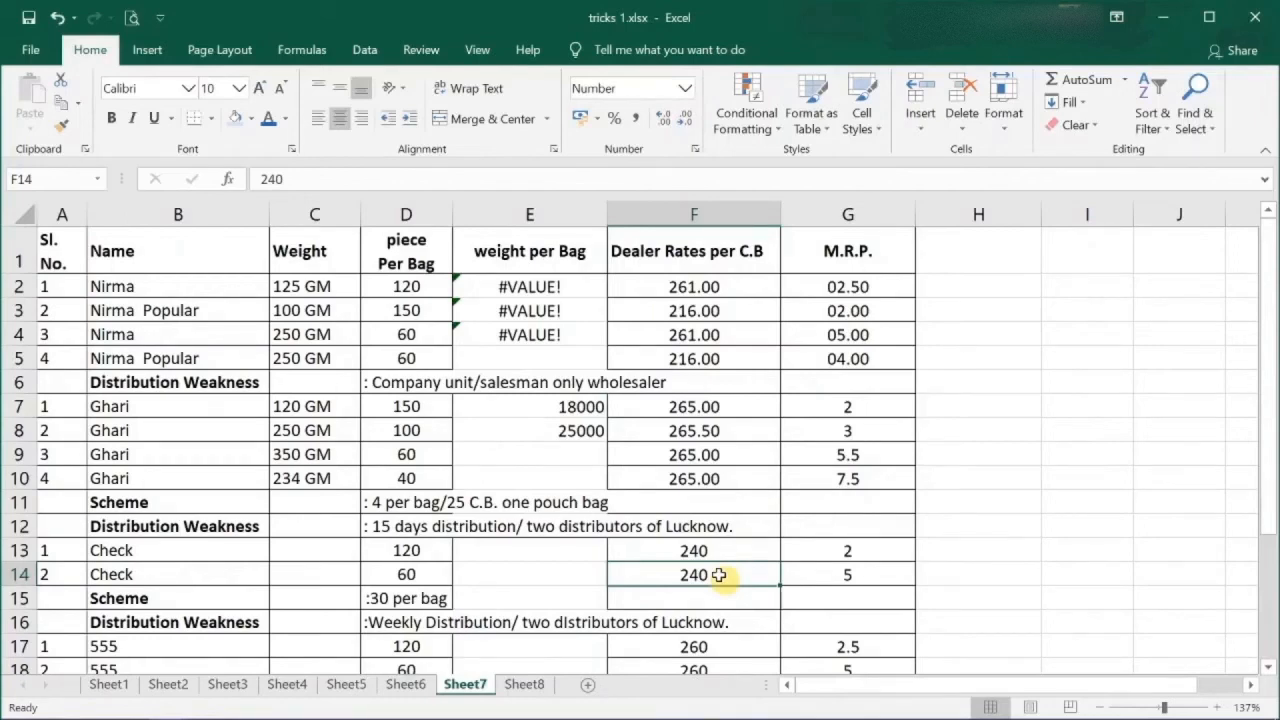
type("240.")
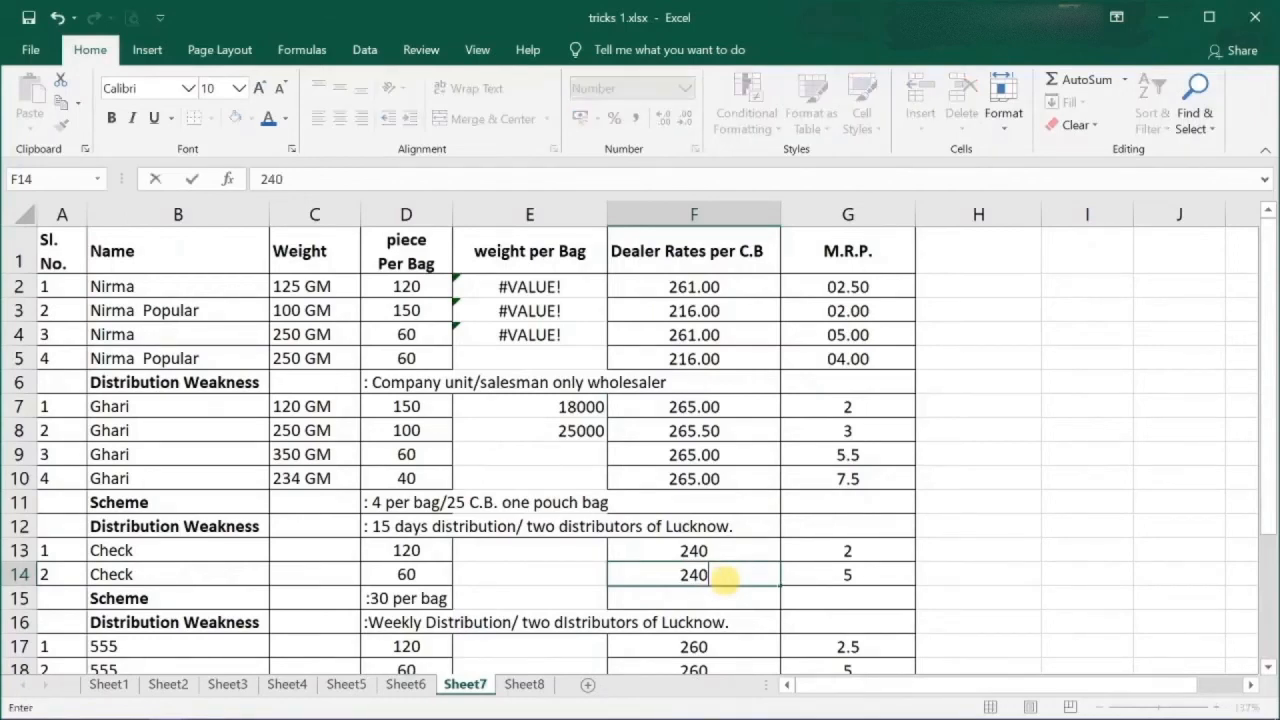
type("50")
key("Return")
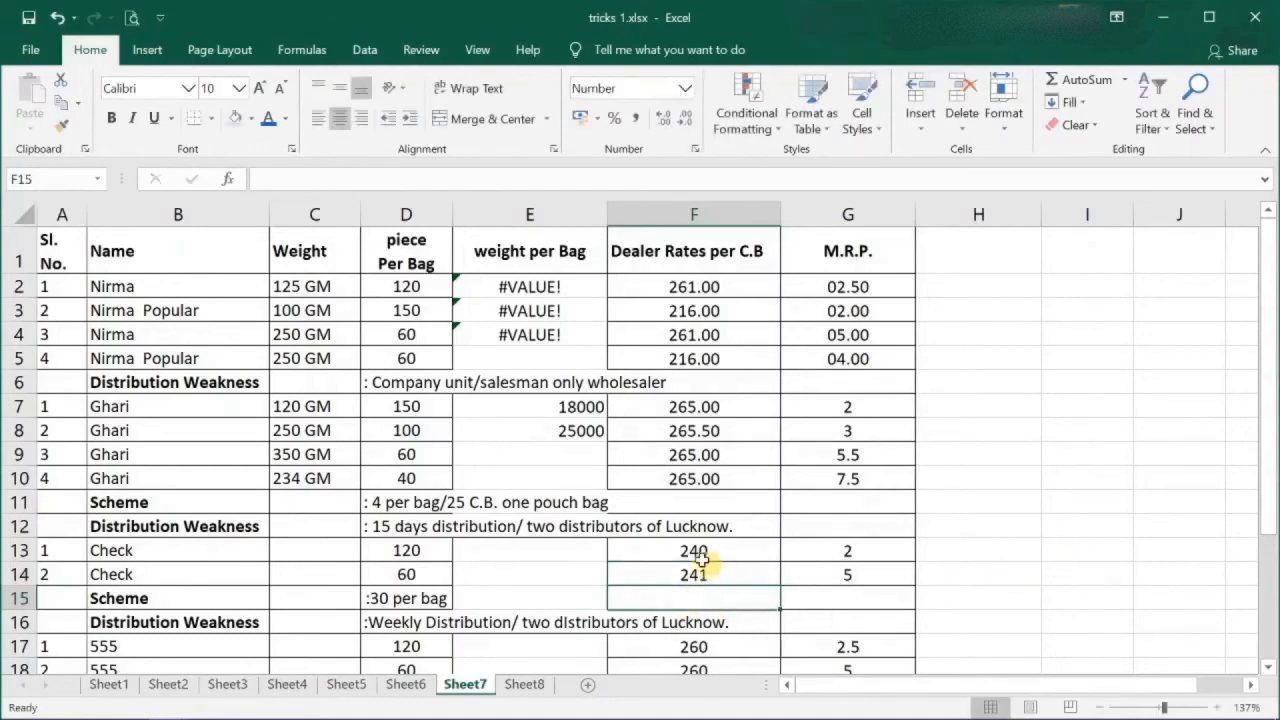
Increase the decimals of the Check dealer rates in F13:F14 to two places
left_click_drag(724, 552, 720, 574)
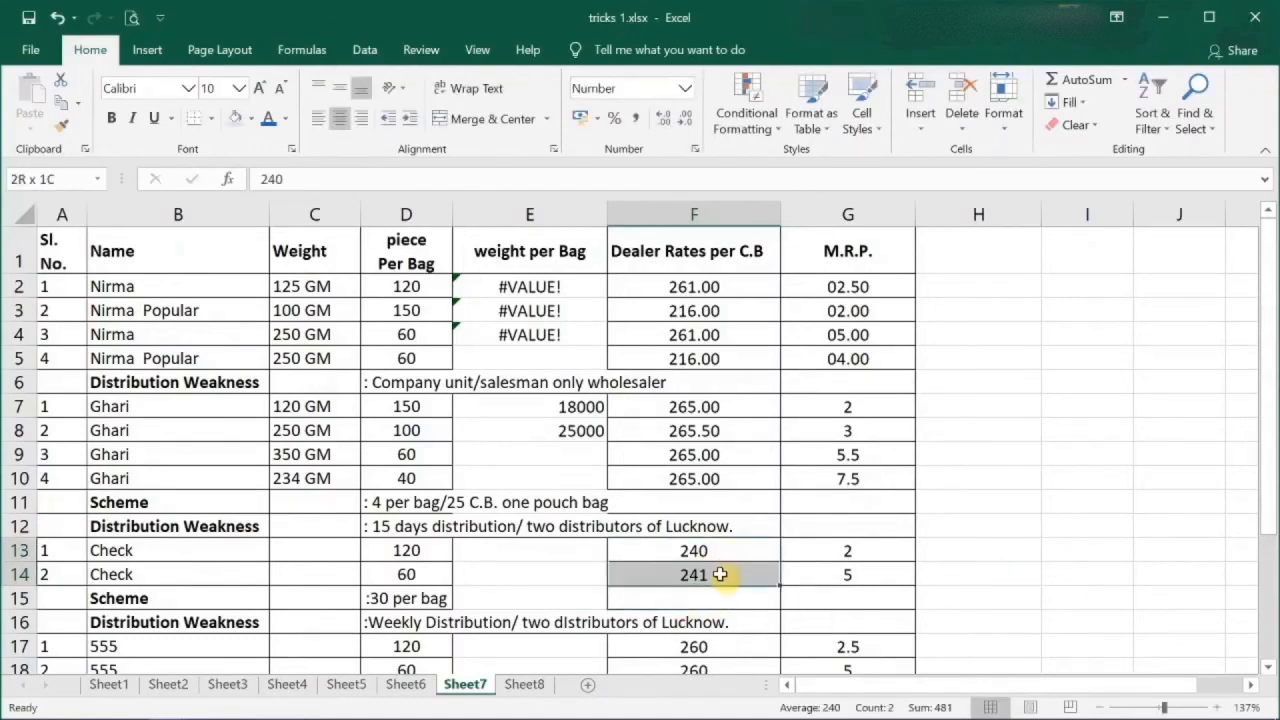
left_click(665, 120)
left_click(665, 120)
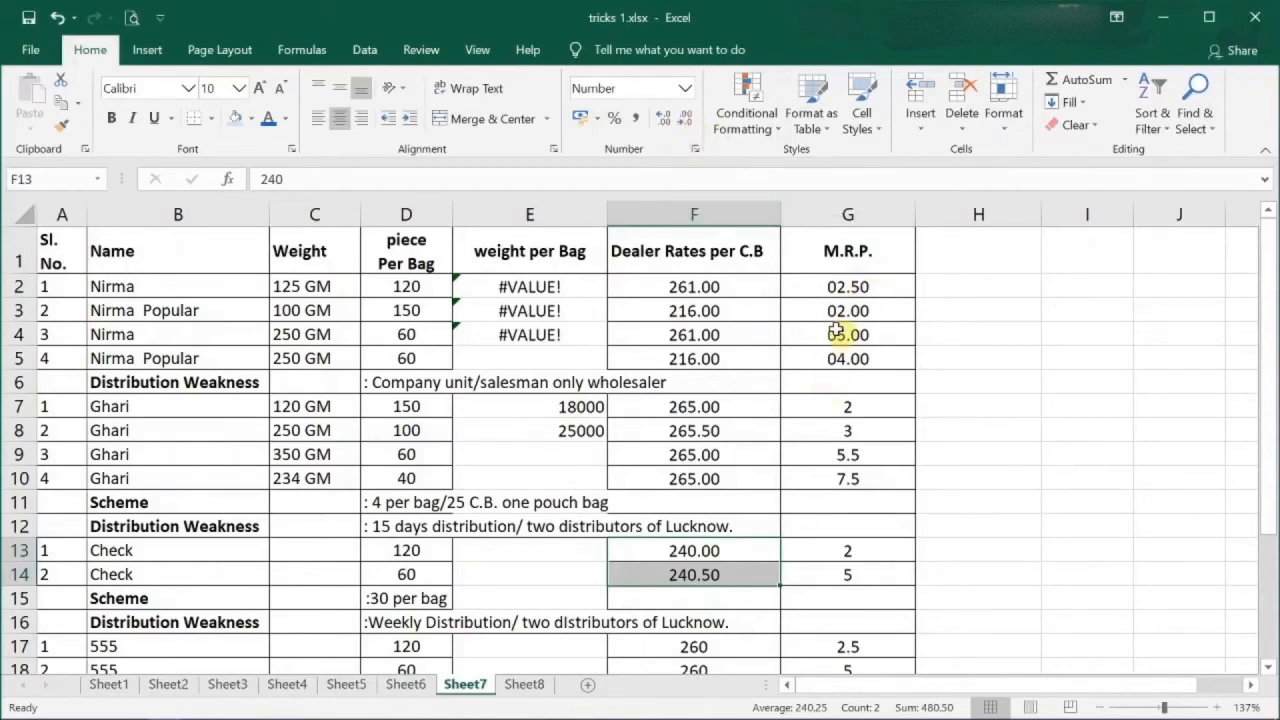
Enter the M.R.P. 02.00 for the first Ghari row in G7, and reselect that cell
left_click(830, 407)
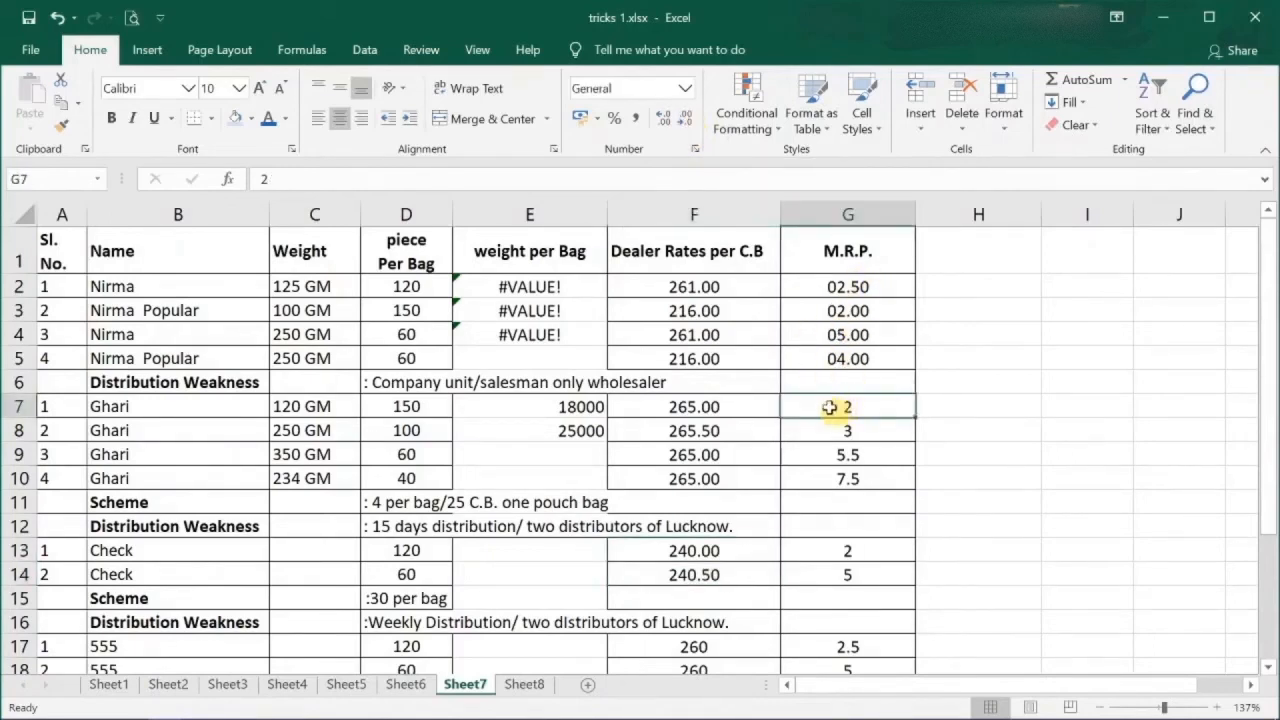
type("02.00")
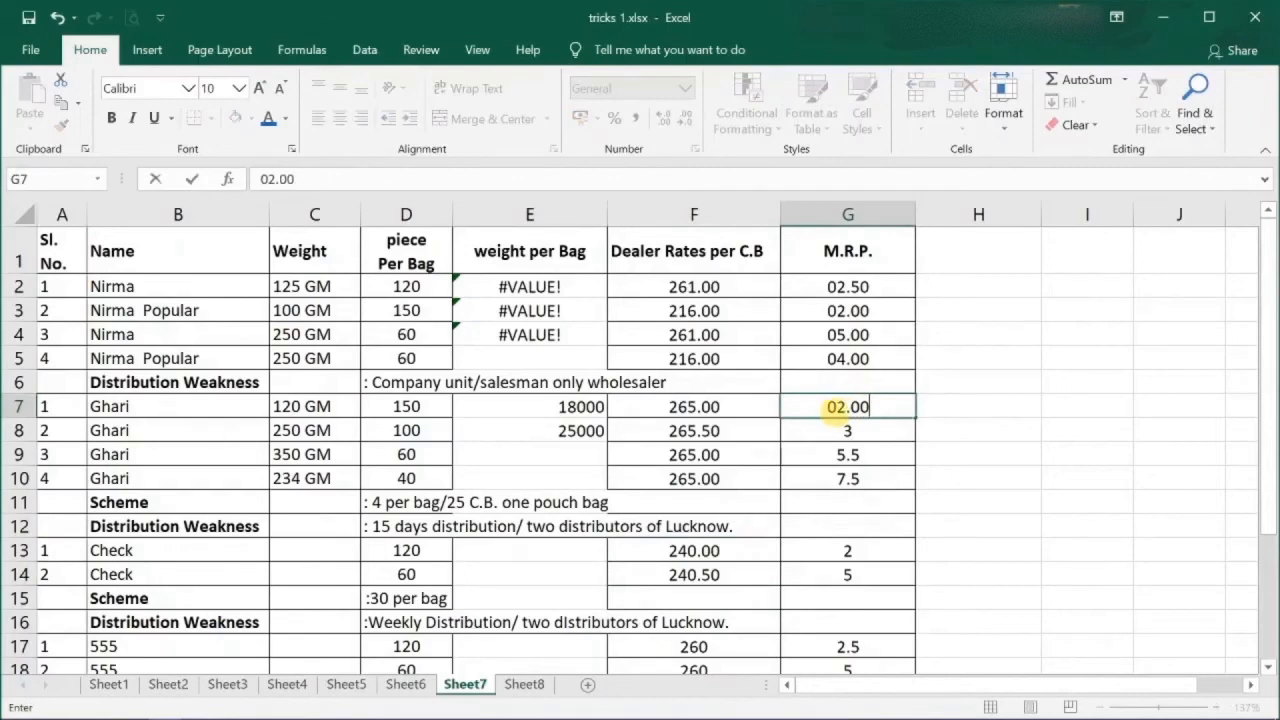
key("Return")
left_click(830, 407)
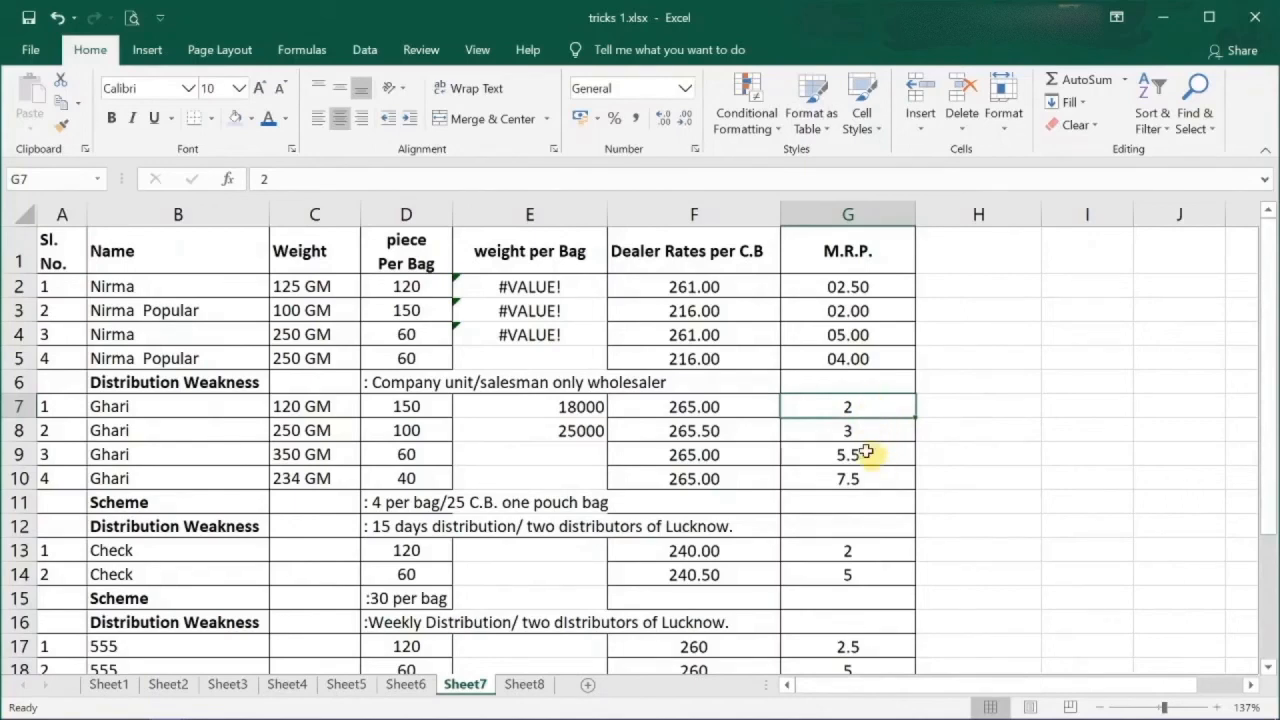
Apply the custom number format 00.00 to the M.R.P. cells G7:G15
left_click_drag(868, 406, 868, 598)
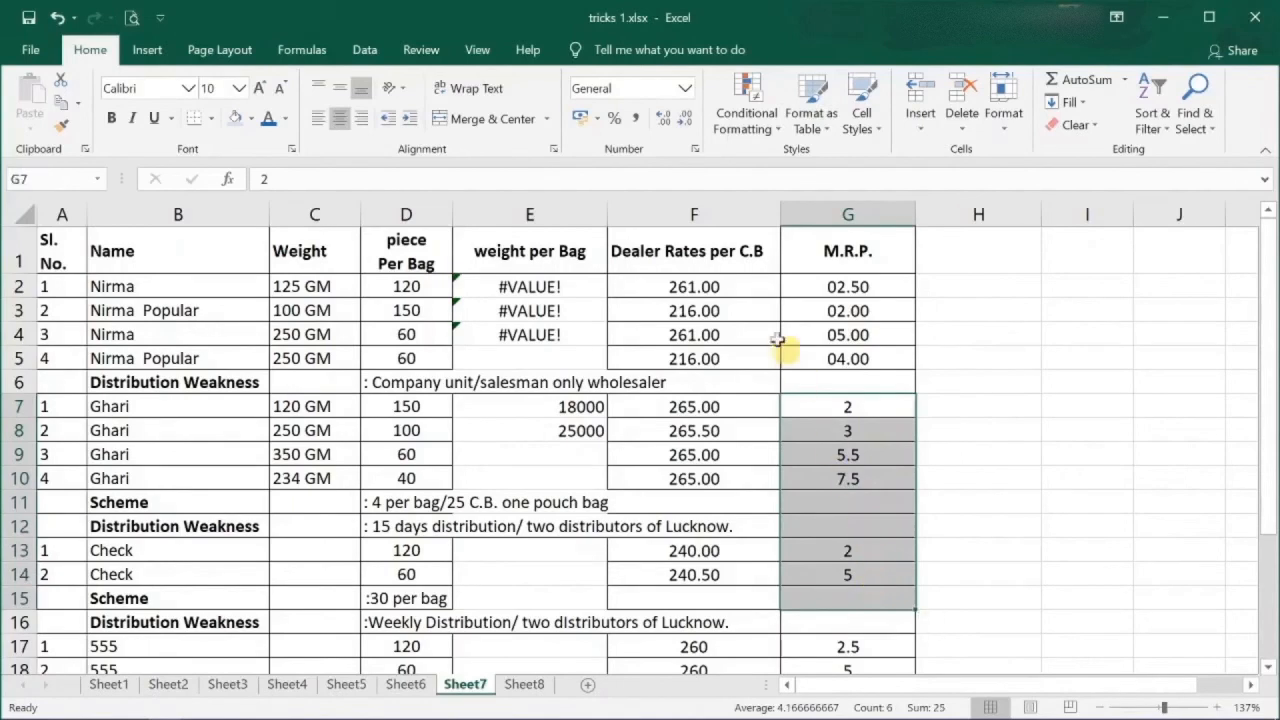
left_click(694, 149)
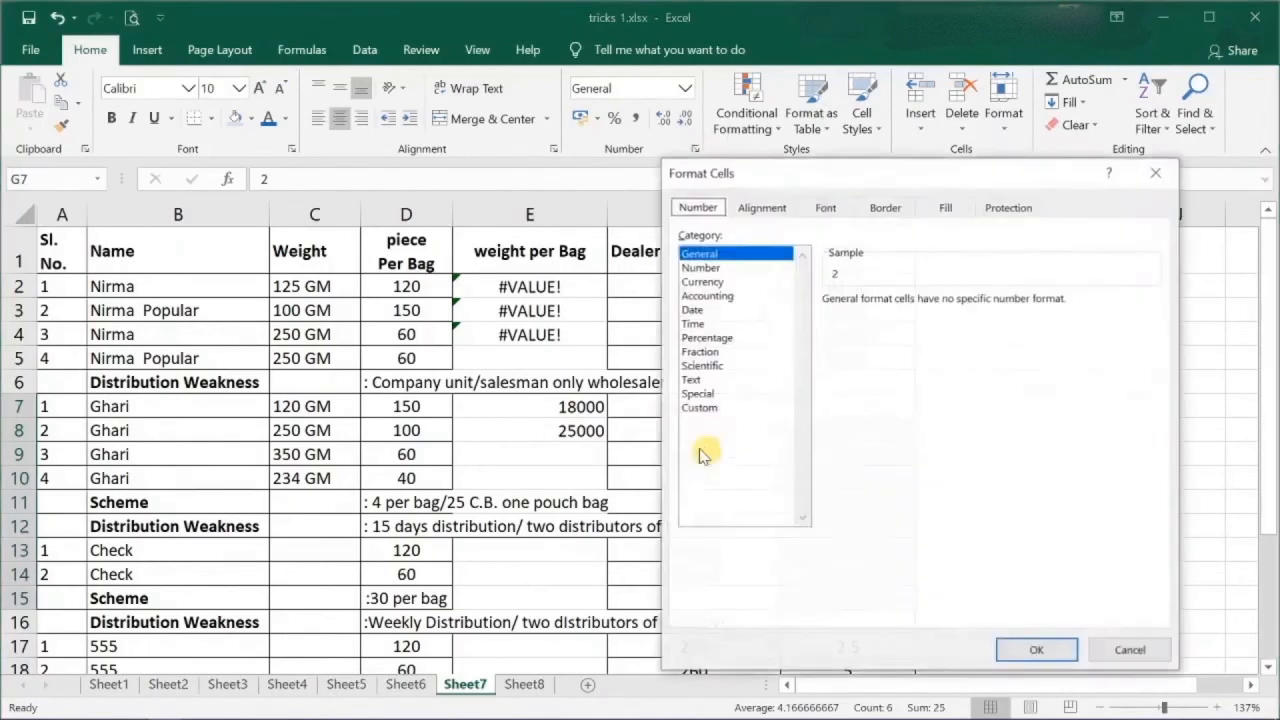
left_click(704, 411)
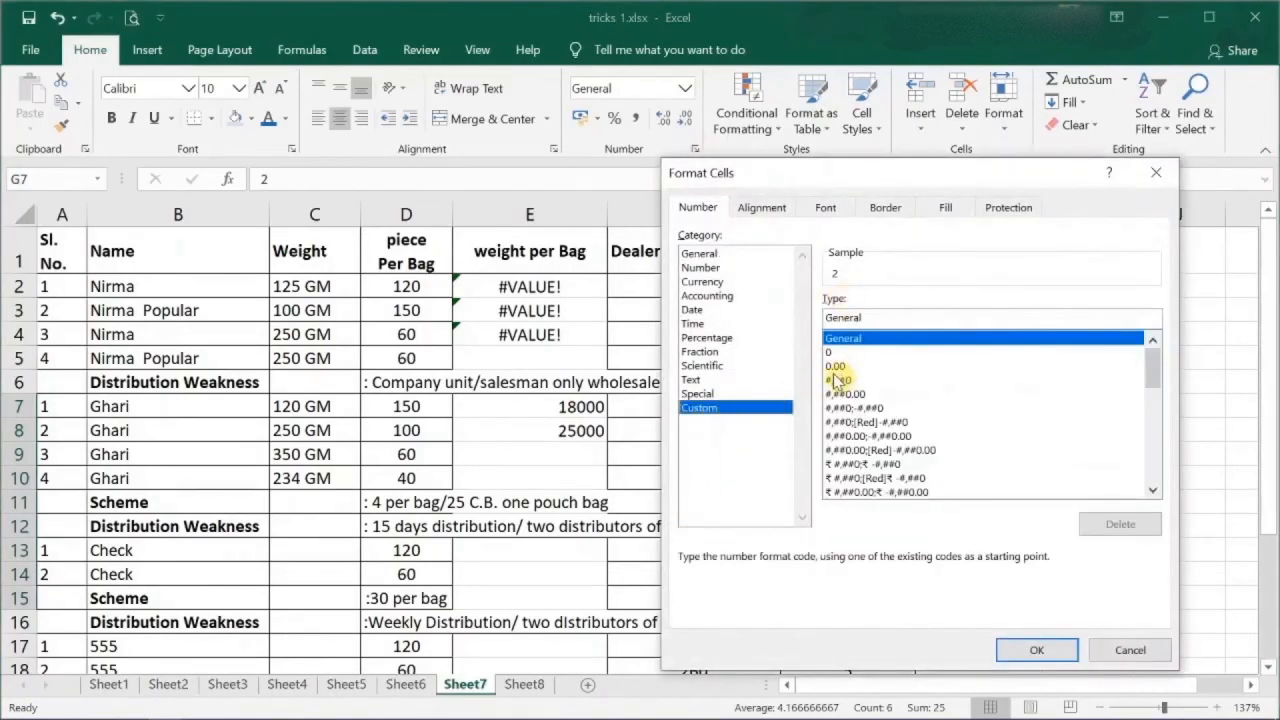
left_click(836, 368)
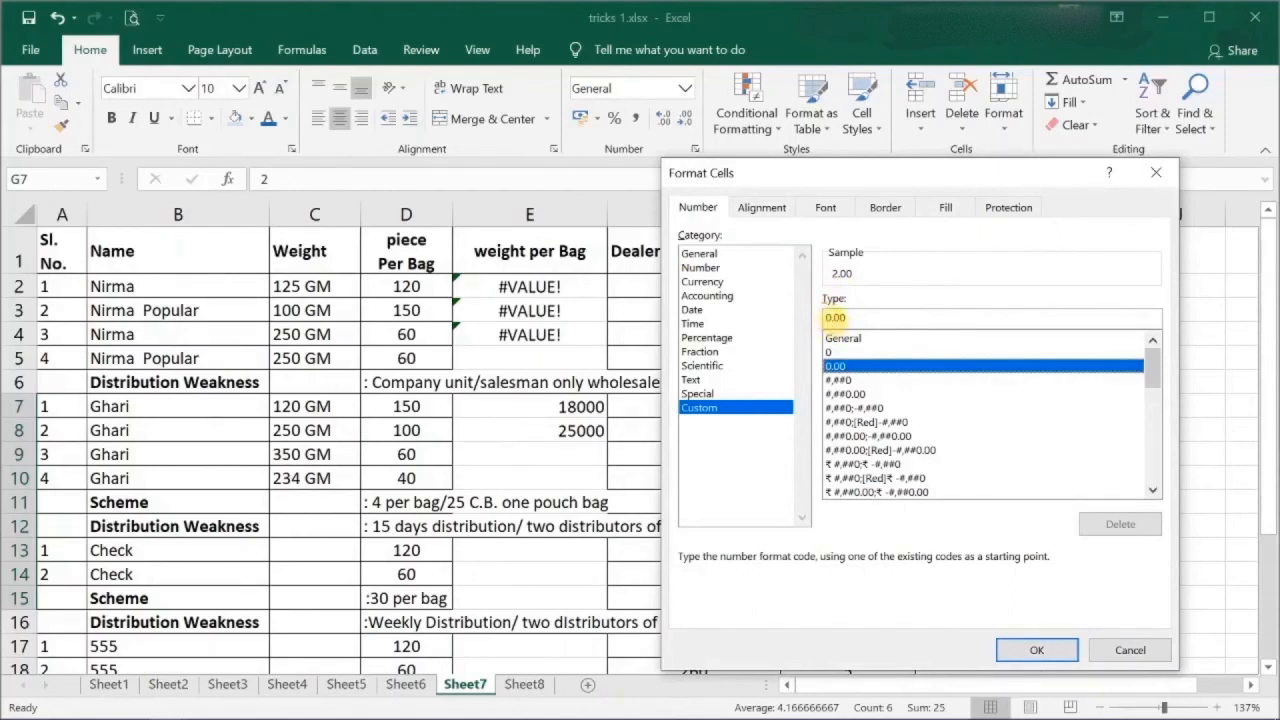
left_click(829, 317)
type("0")
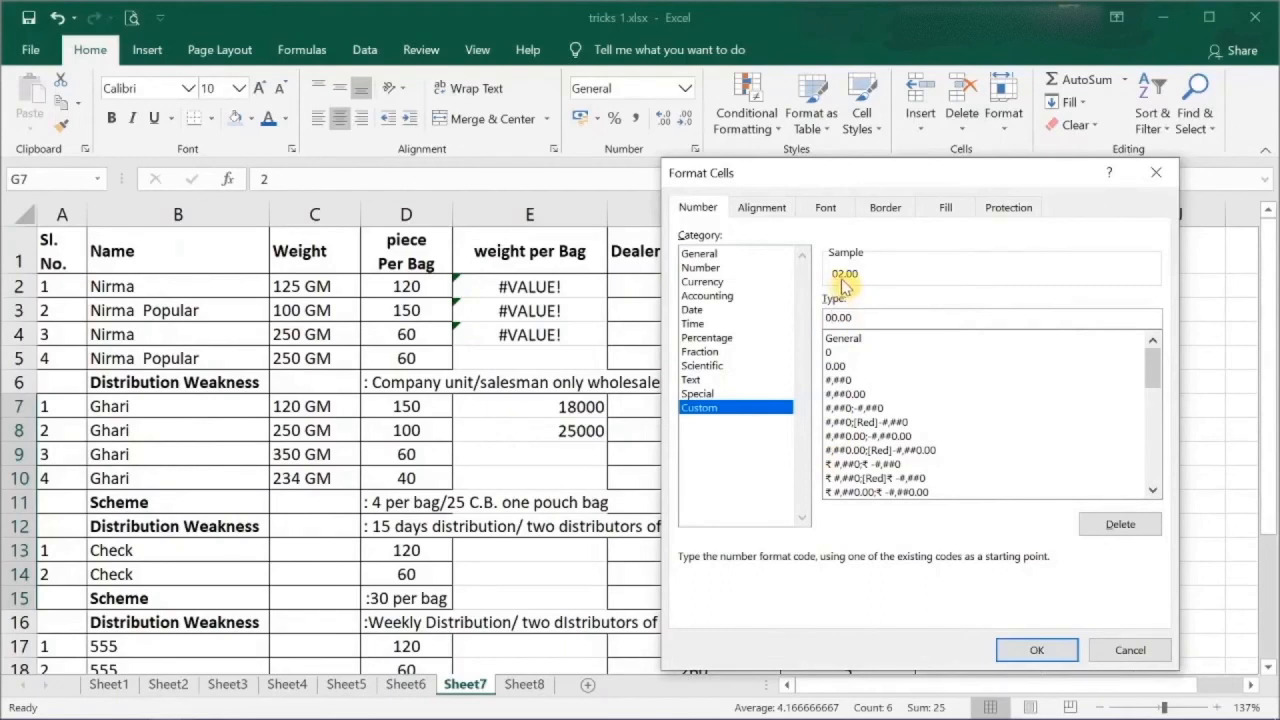
left_click(1040, 651)
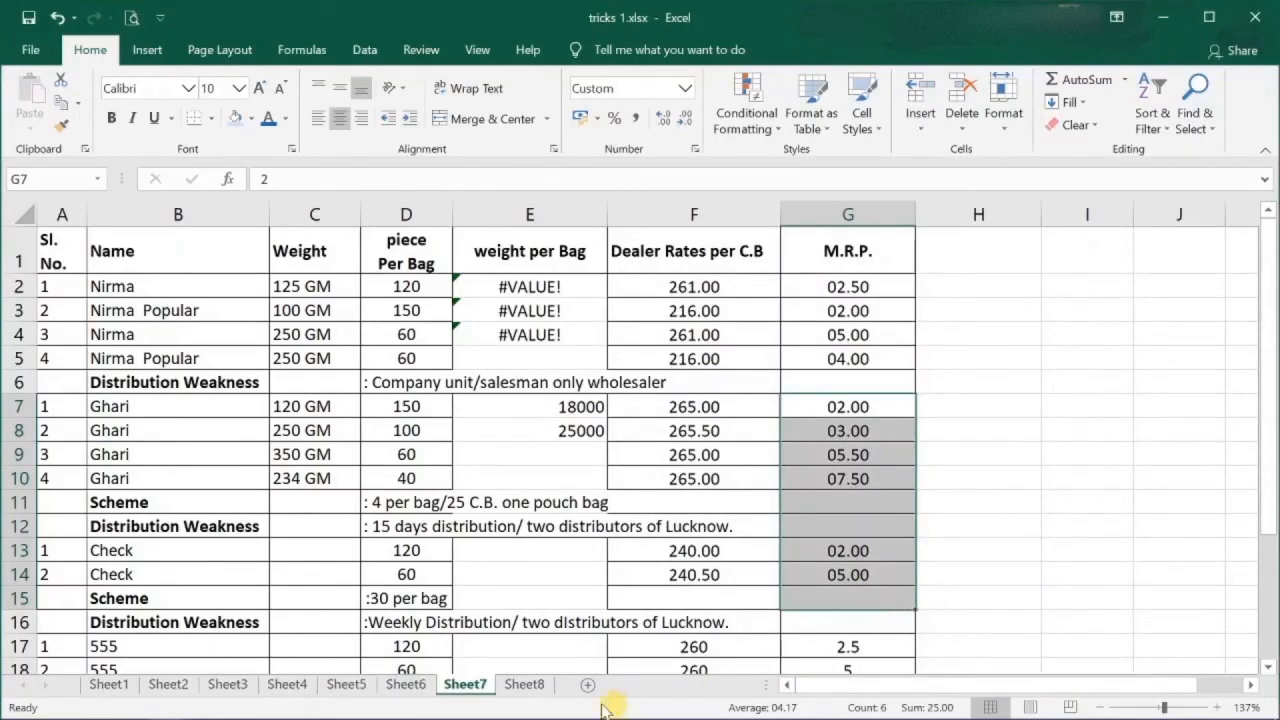
Open Sheet8 and examine the pop-up picture comments attached to the cells of the Photos column
left_click(525, 685)
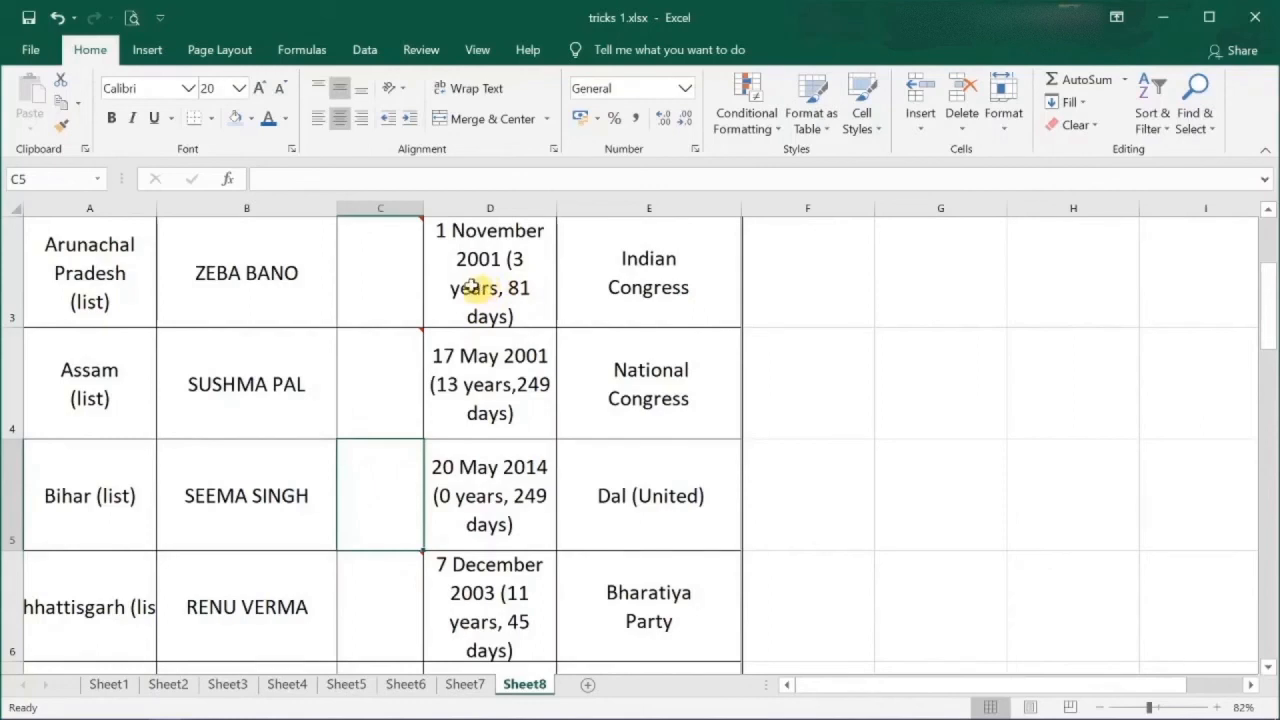
mouse_move(388, 306)
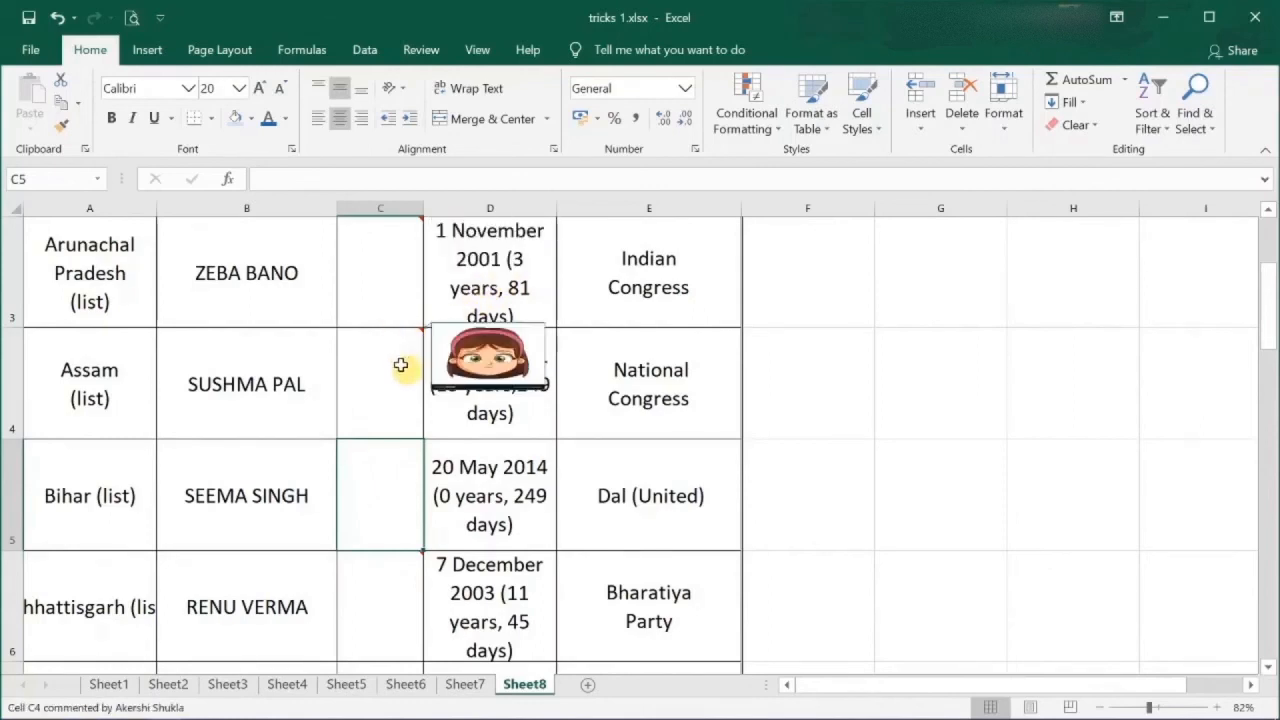
scroll(393, 495, "up", 2)
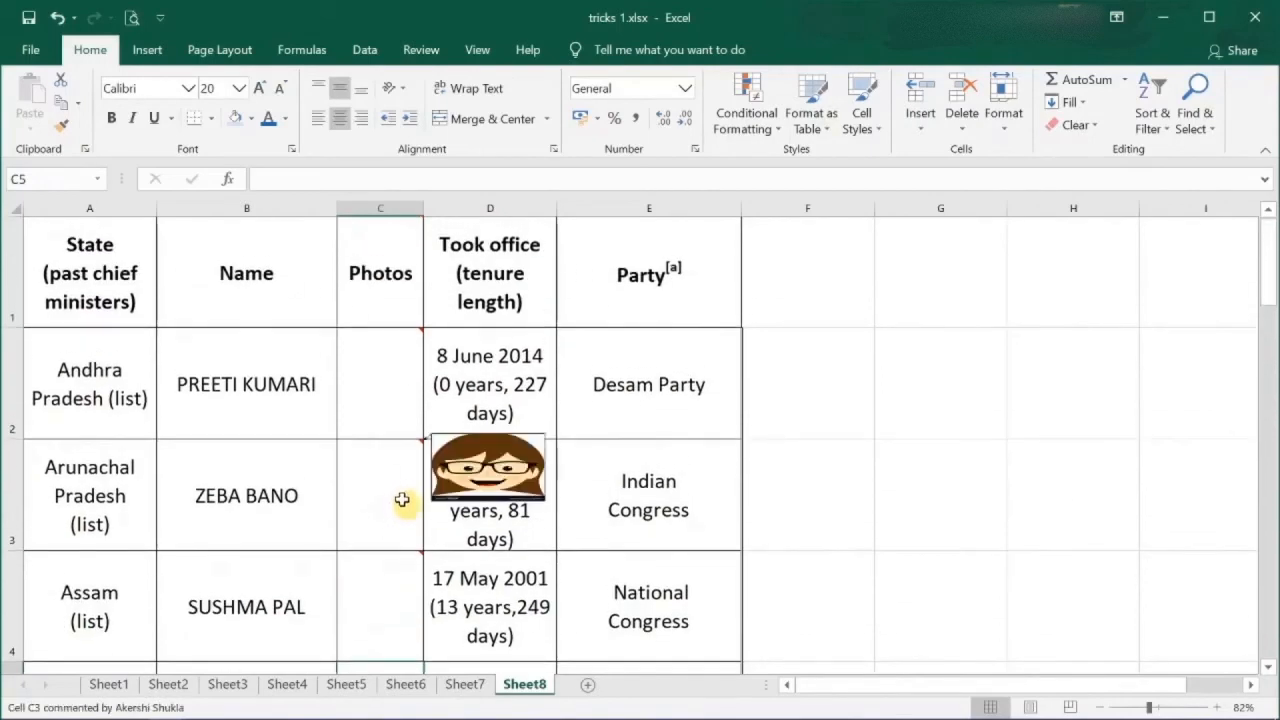
scroll(423, 477, "down", 3)
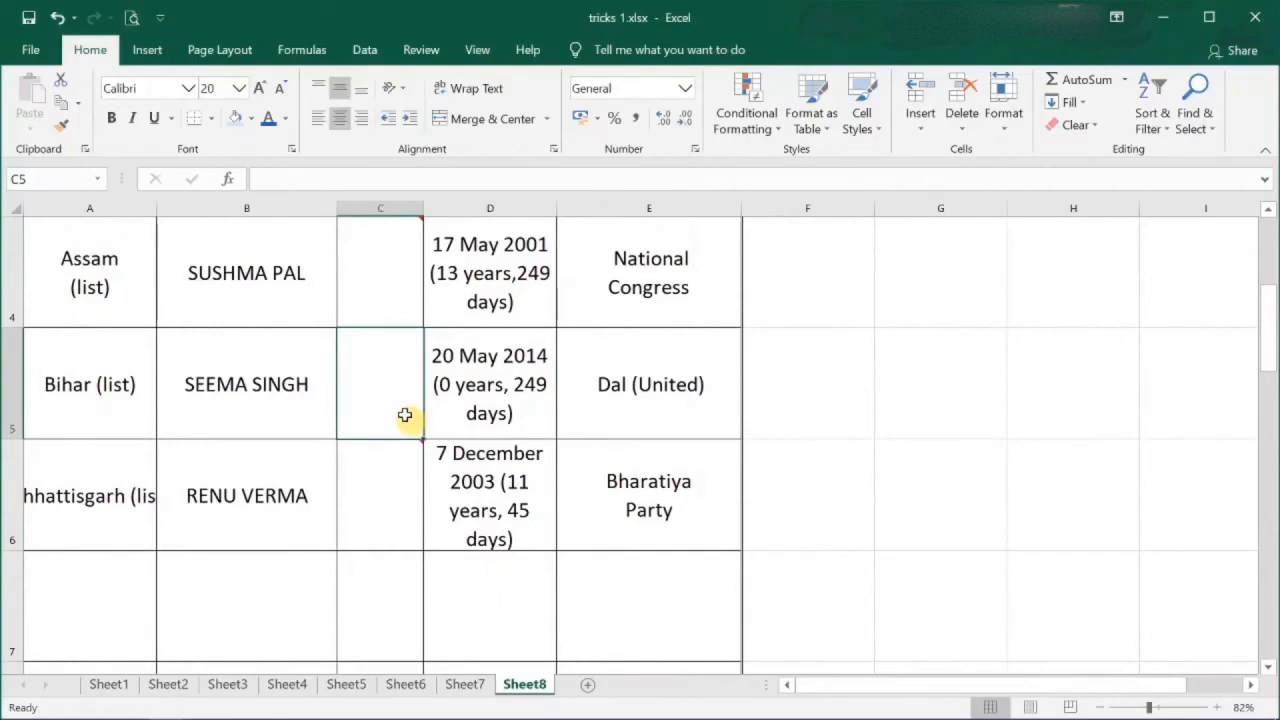
scroll(405, 414, "up", 3)
scroll(394, 508, "down", 3)
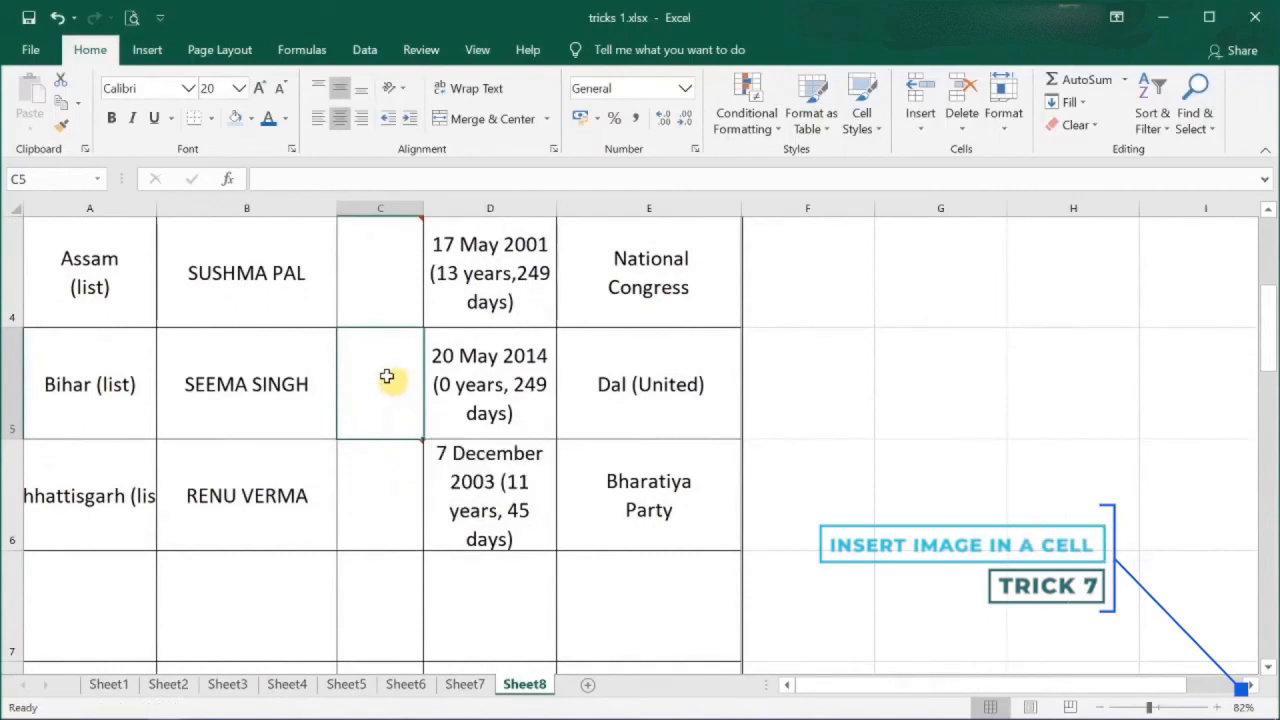
Add an empty comment to the Bihar row's Photos cell C5 and enlarge its box slightly
left_click(420, 50)
left_click(428, 105)
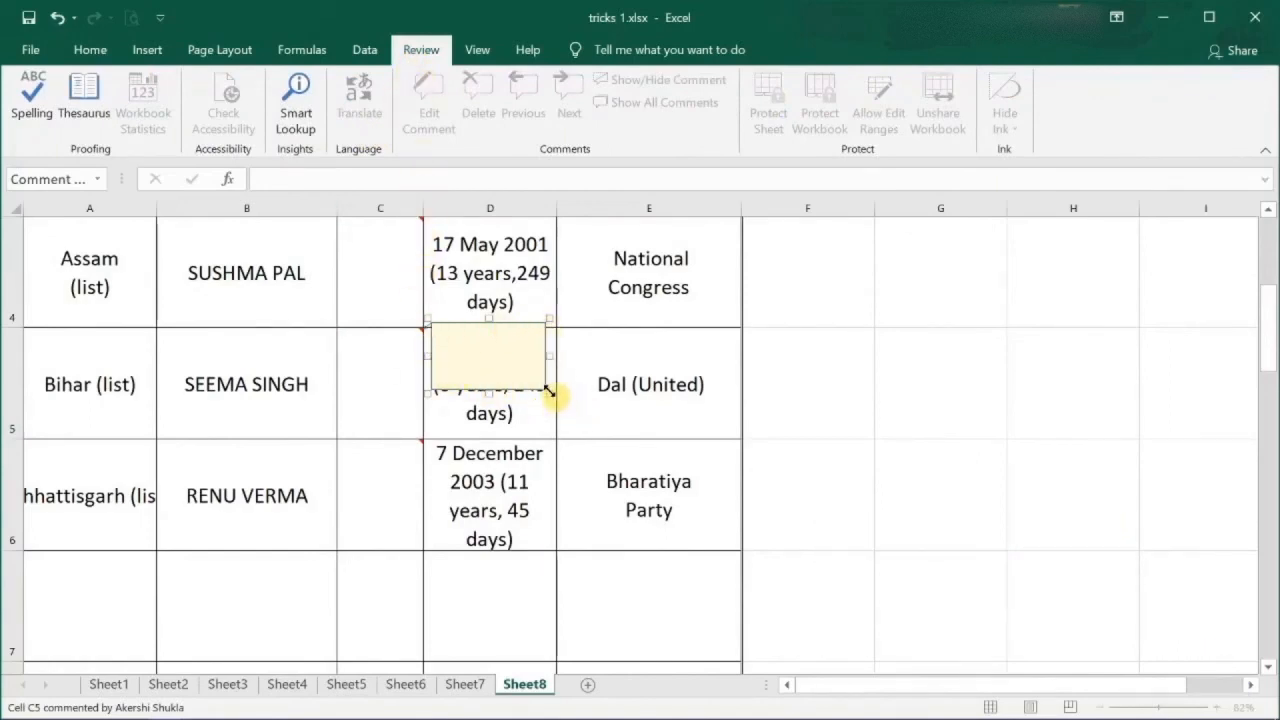
mouse_move(549, 392)
left_mouse_down()
mouse_move(574, 423)
mouse_move(551, 414)
mouse_move(562, 412)
left_mouse_up()
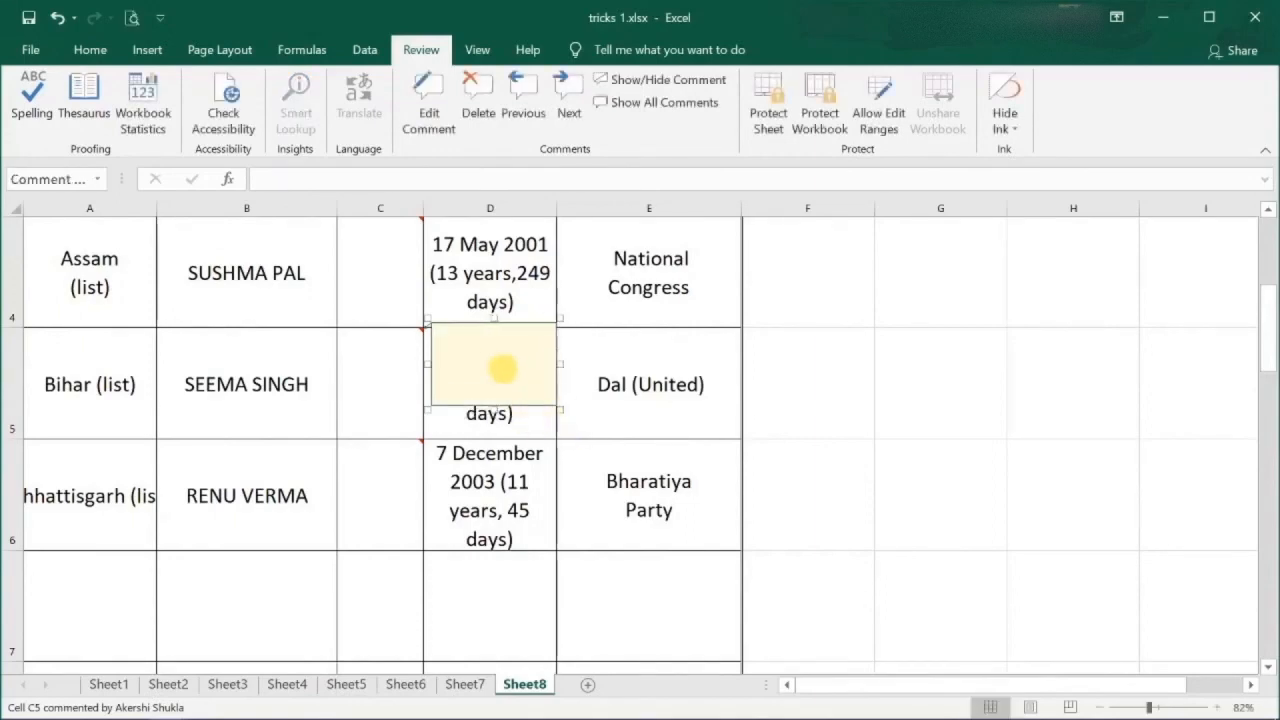
right_click(481, 364)
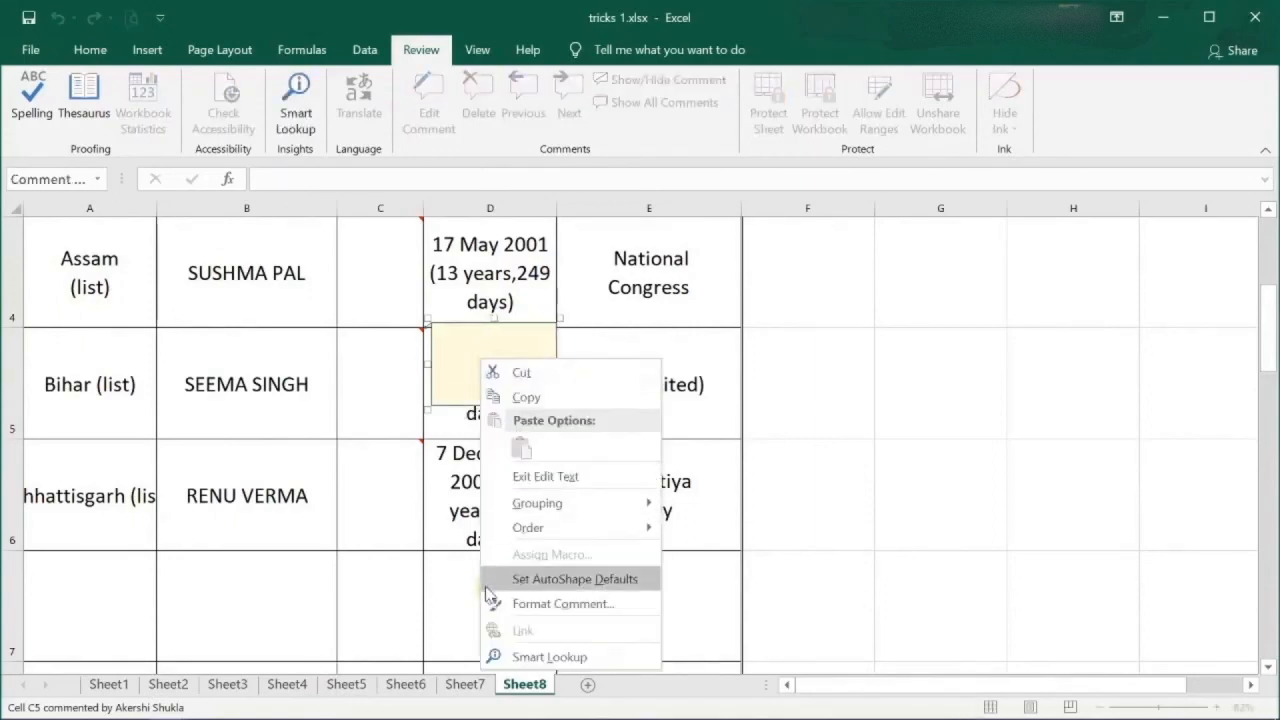
left_click(541, 600)
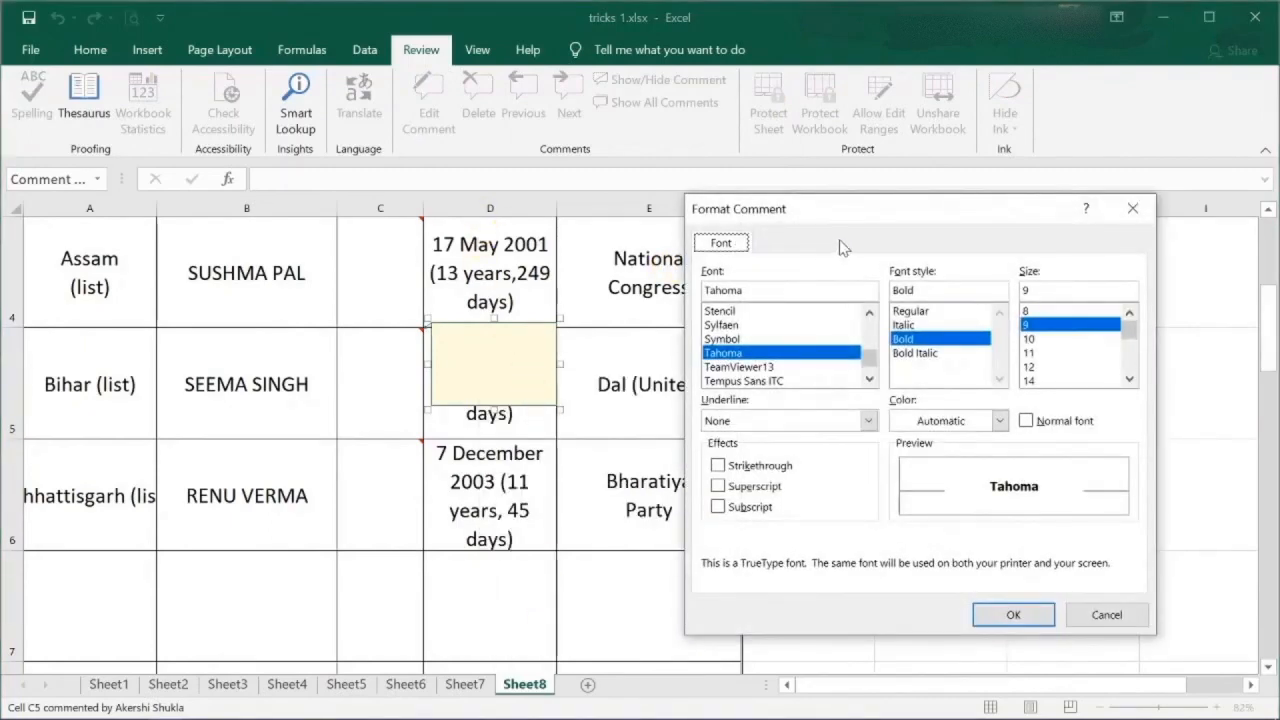
left_click(1106, 615)
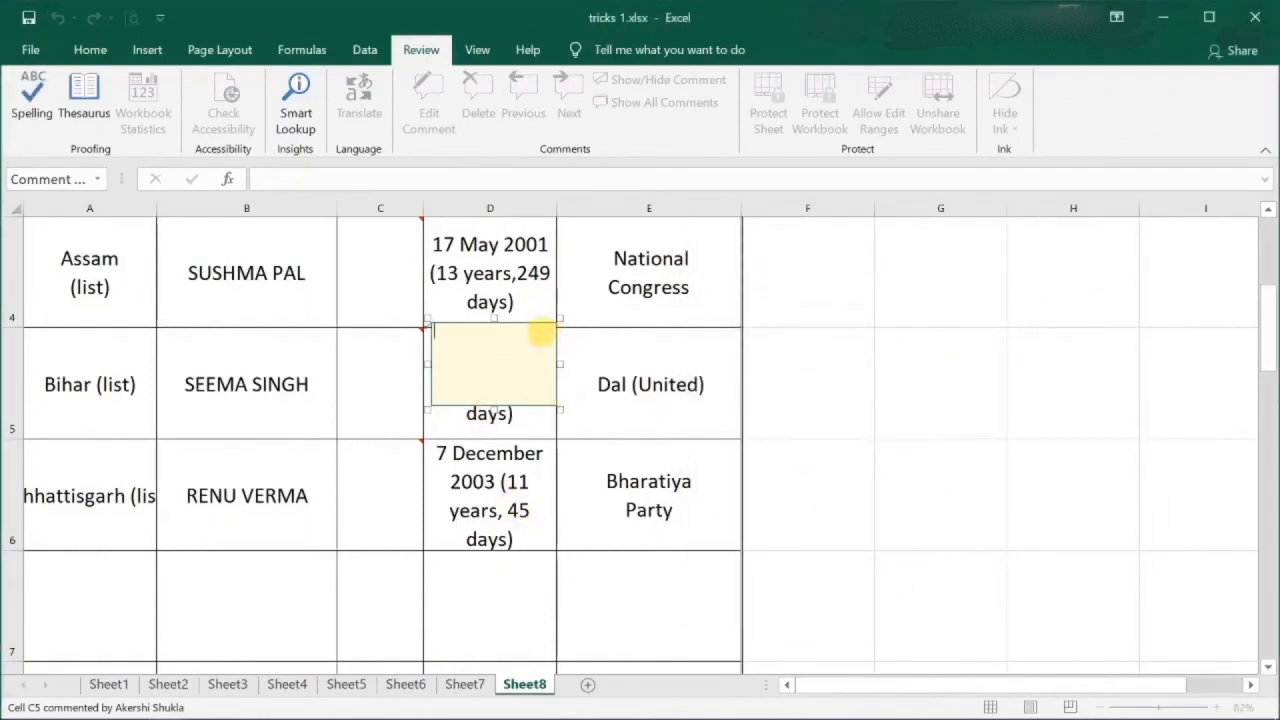
Open the picture fill effects for the background colour of the comment box on the Bihar row's Photos cell
right_click(537, 322)
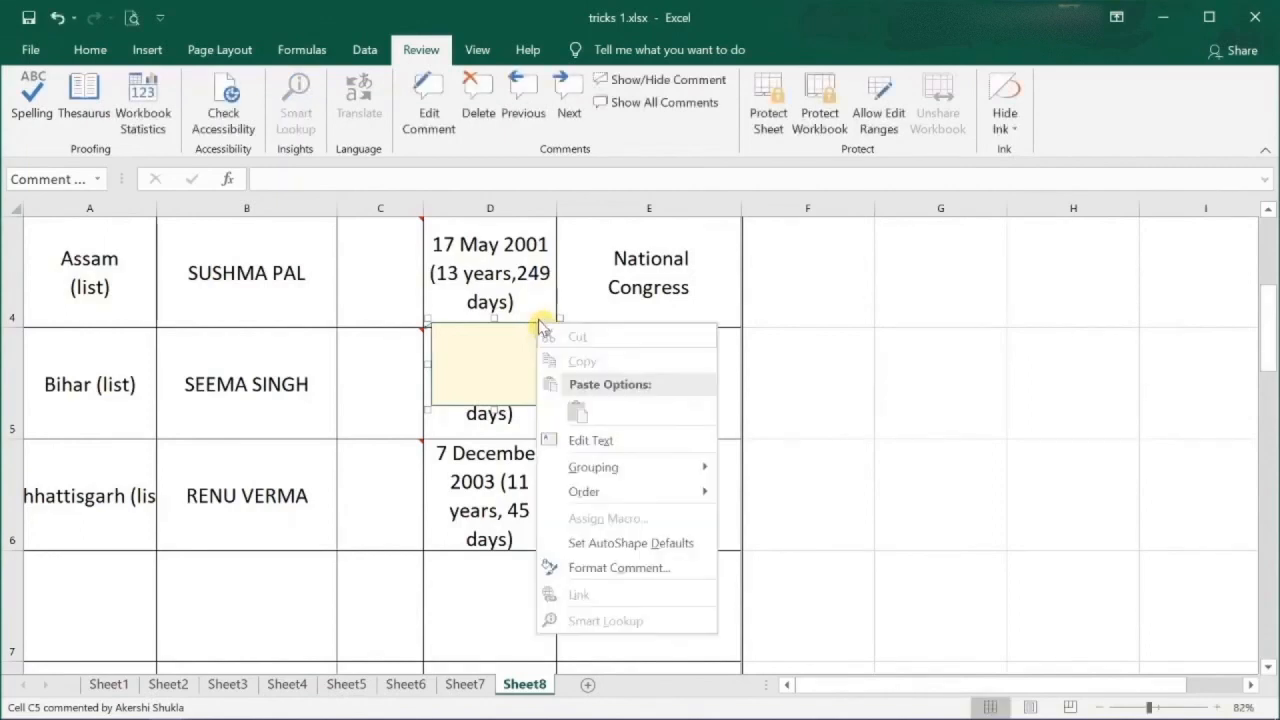
left_click(618, 568)
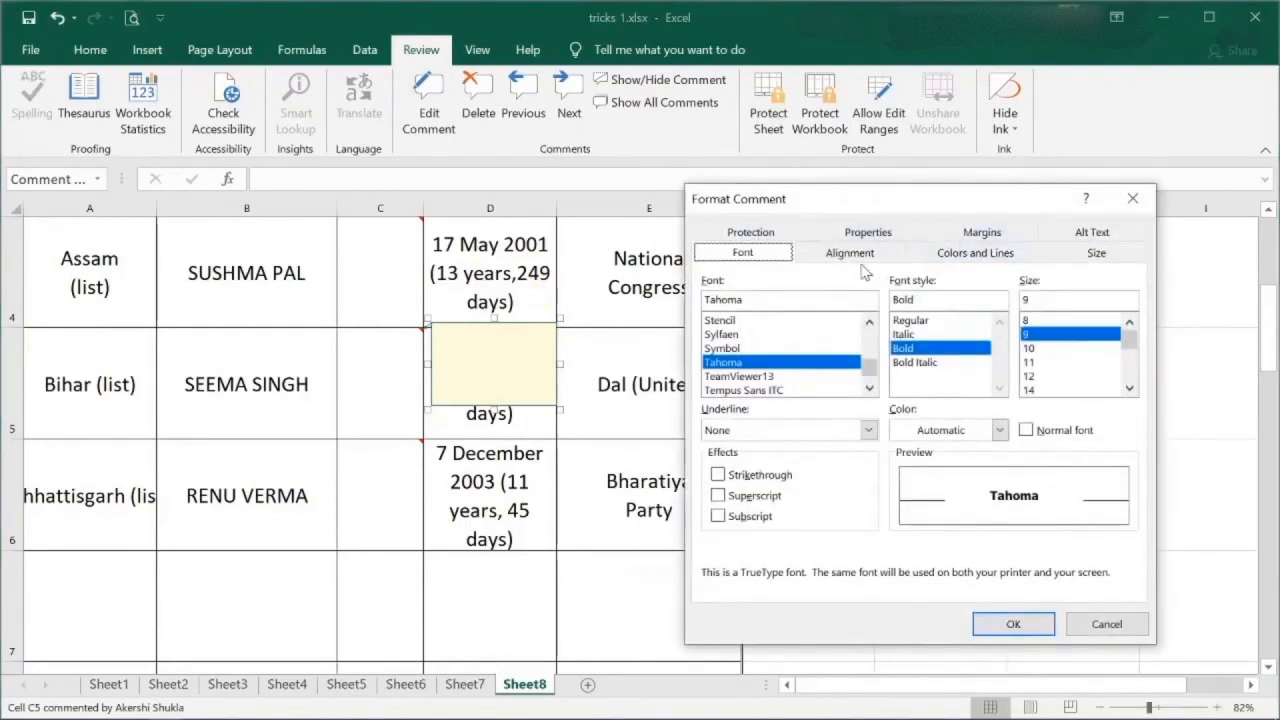
left_click(986, 263)
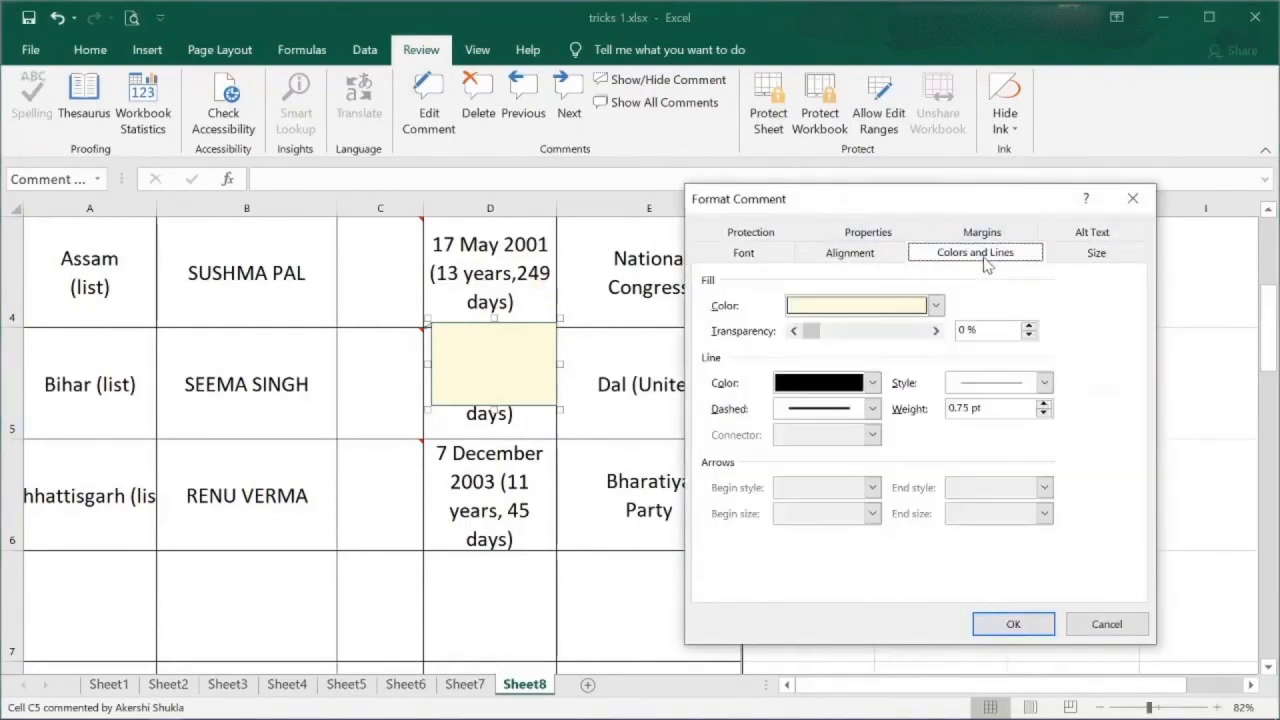
left_click(935, 305)
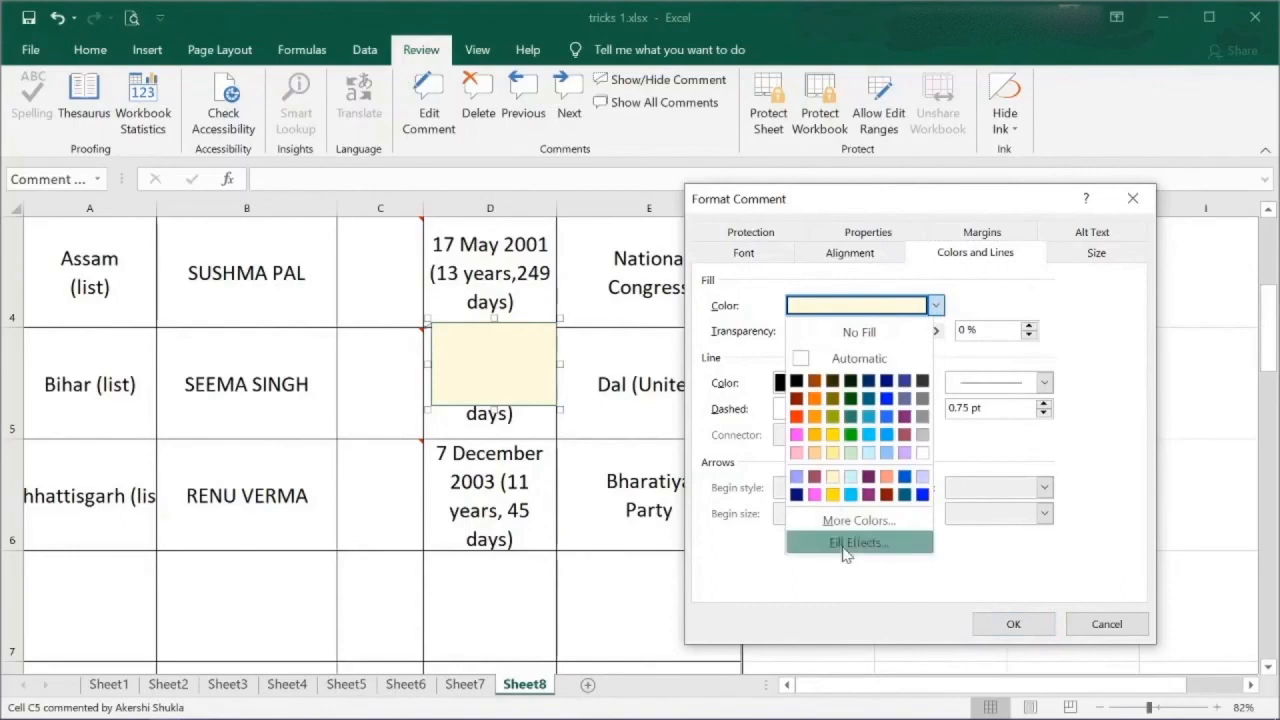
left_click(845, 620)
left_click(919, 216)
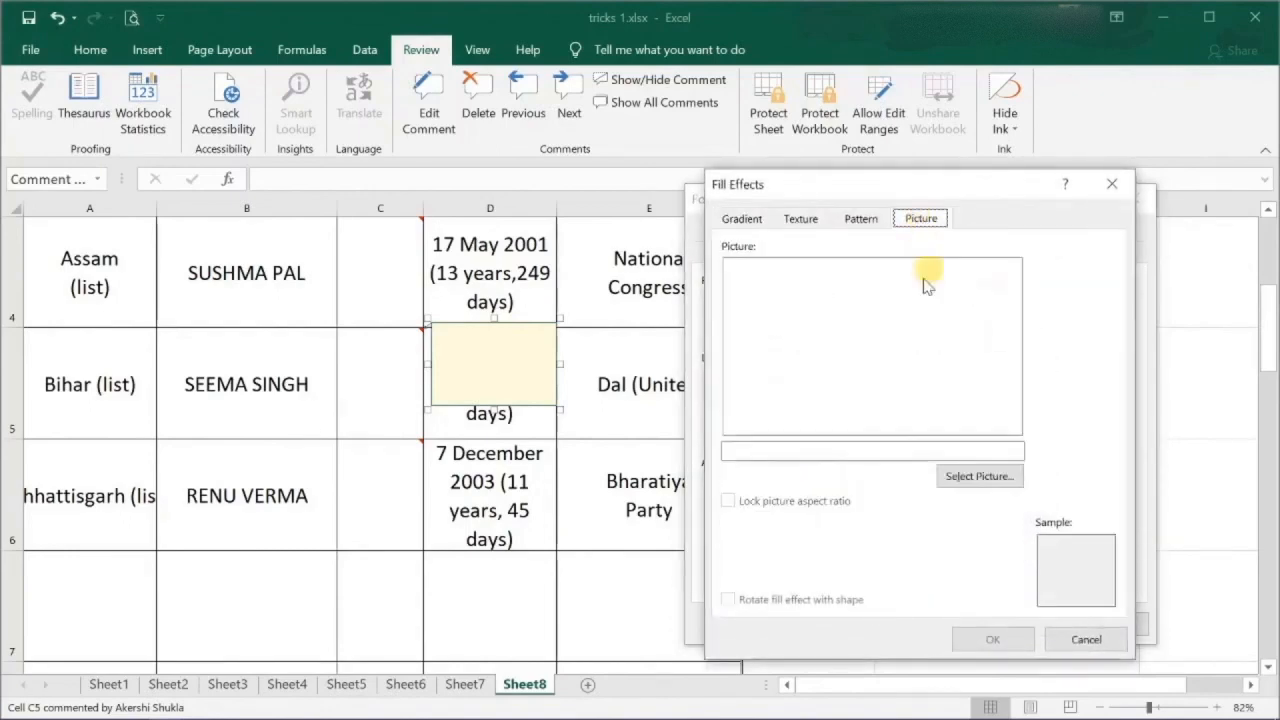
Fill the Bihar row's comment box with the picture g2.jpg from the MS folder and apply the comment formatting
left_click(960, 479)
left_click(915, 472)
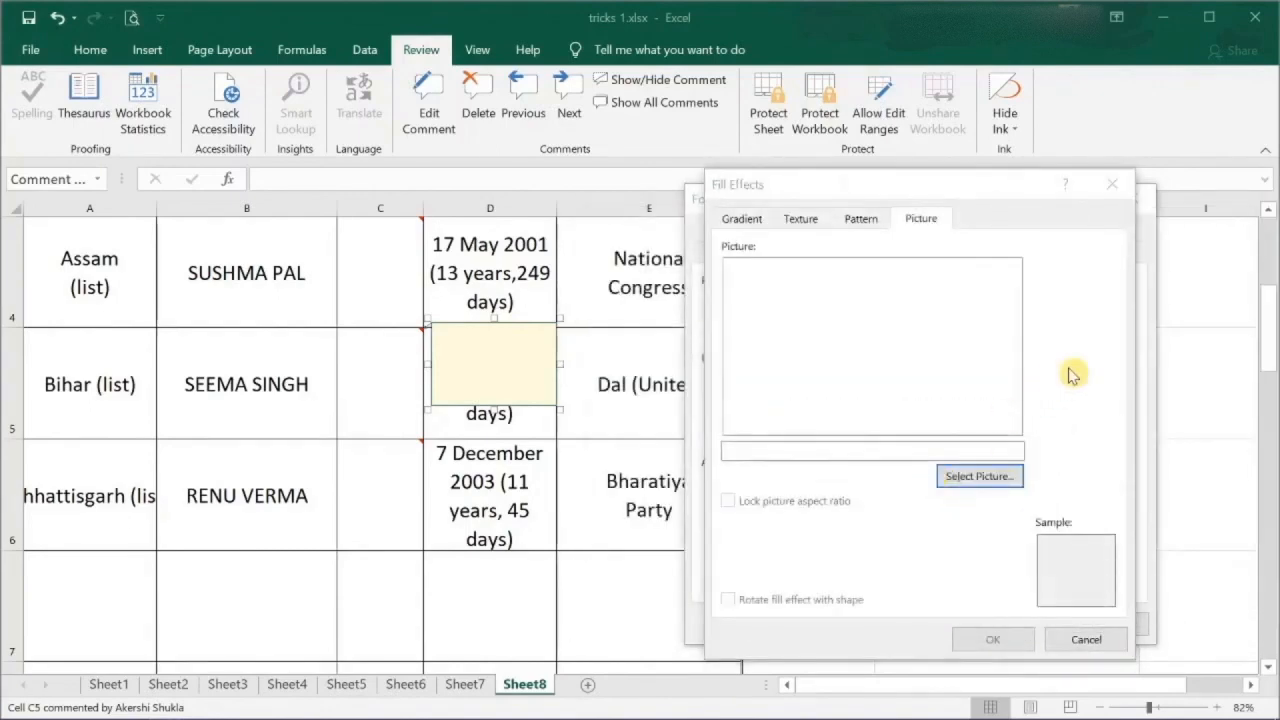
scroll(1140, 350, "down", 5)
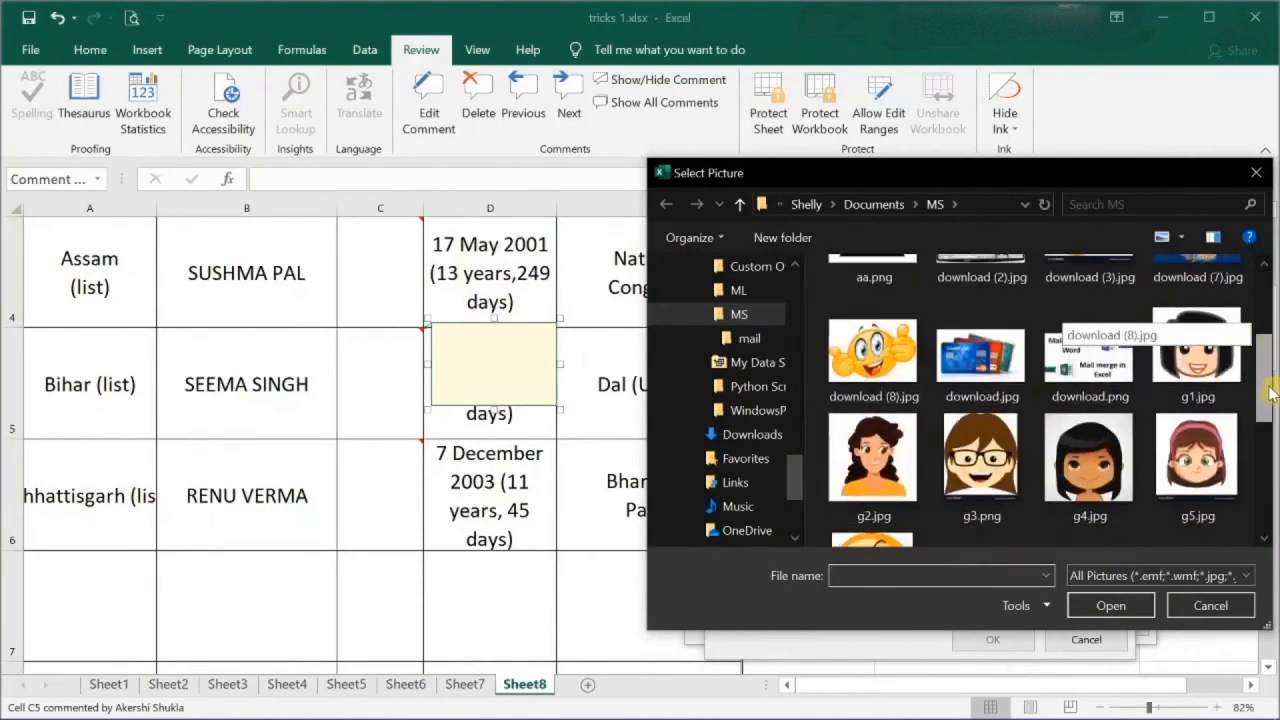
left_click(873, 458)
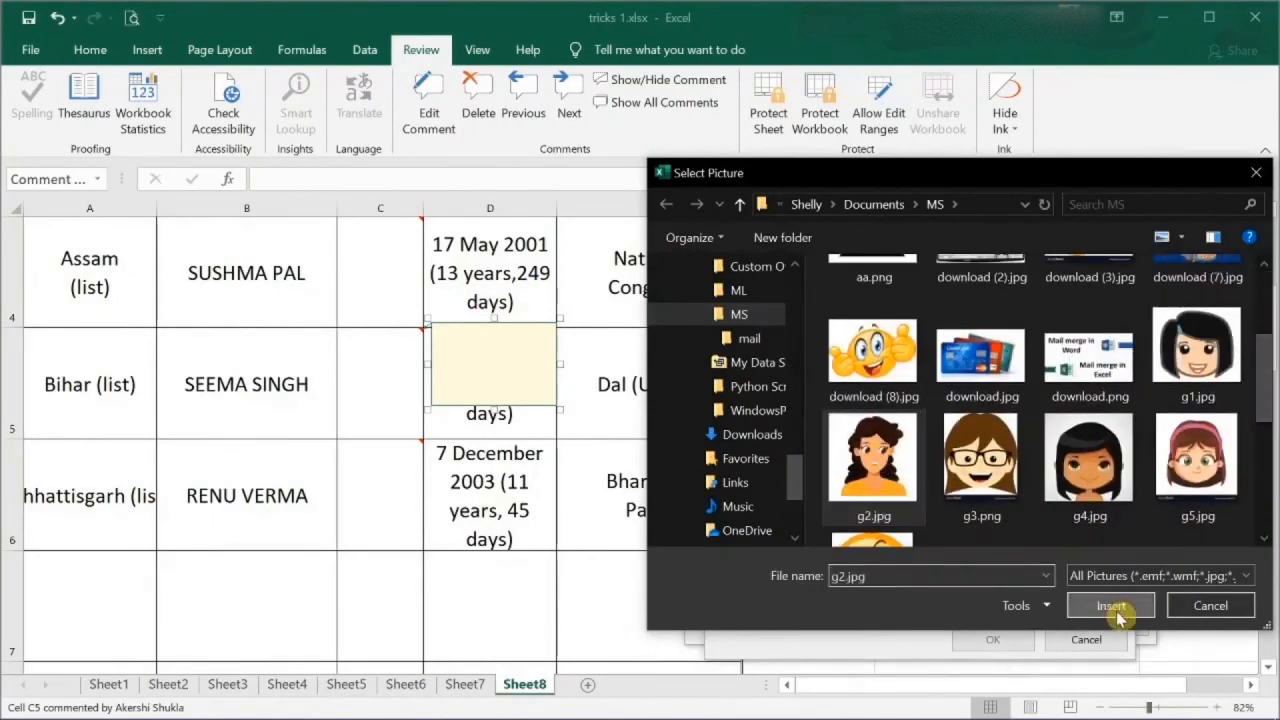
left_click(1110, 605)
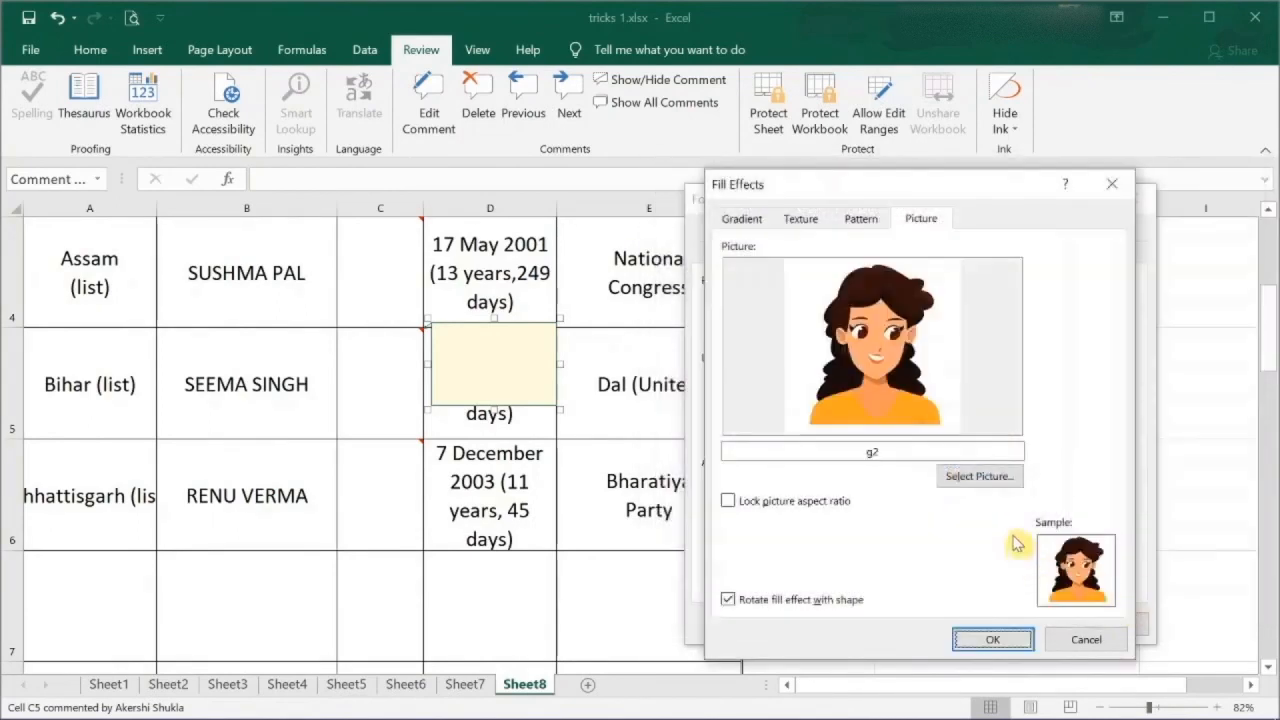
left_click(972, 640)
left_click(1004, 622)
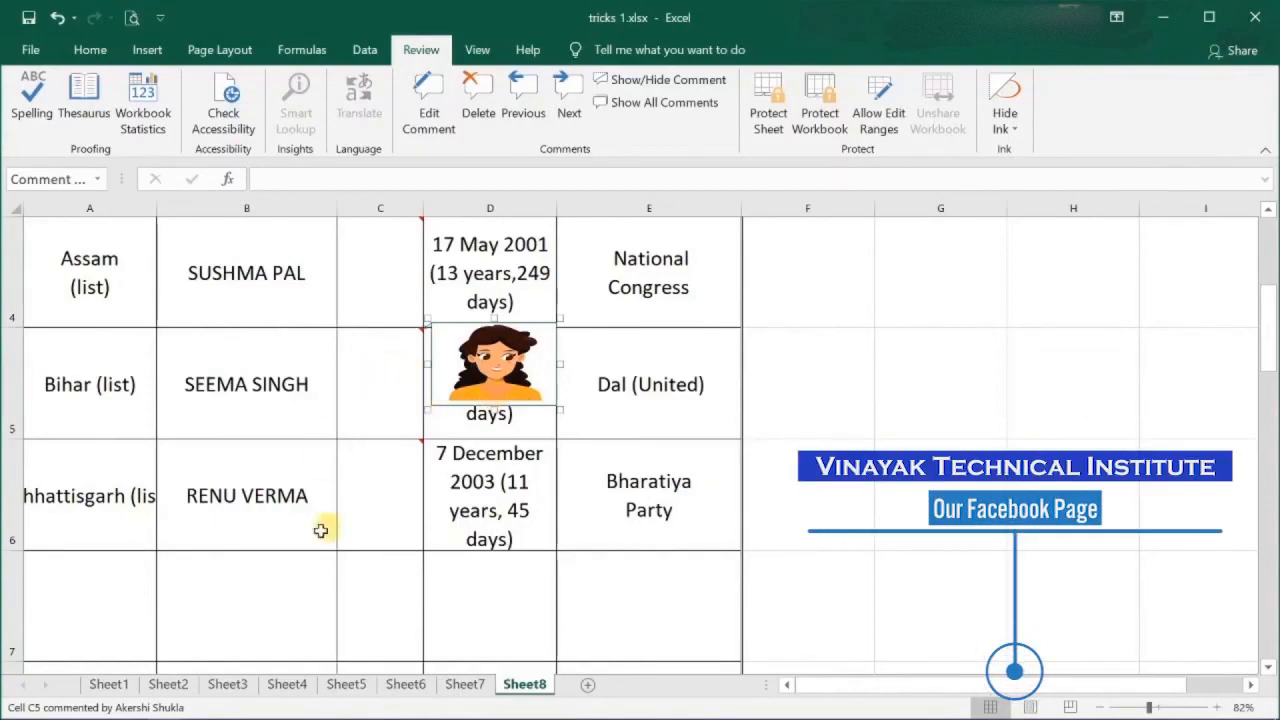
Review the finished examples on Sheet1, Sheet2, Sheet5, Sheet6 and Sheet7, and return to Sheet8
left_click(122, 686)
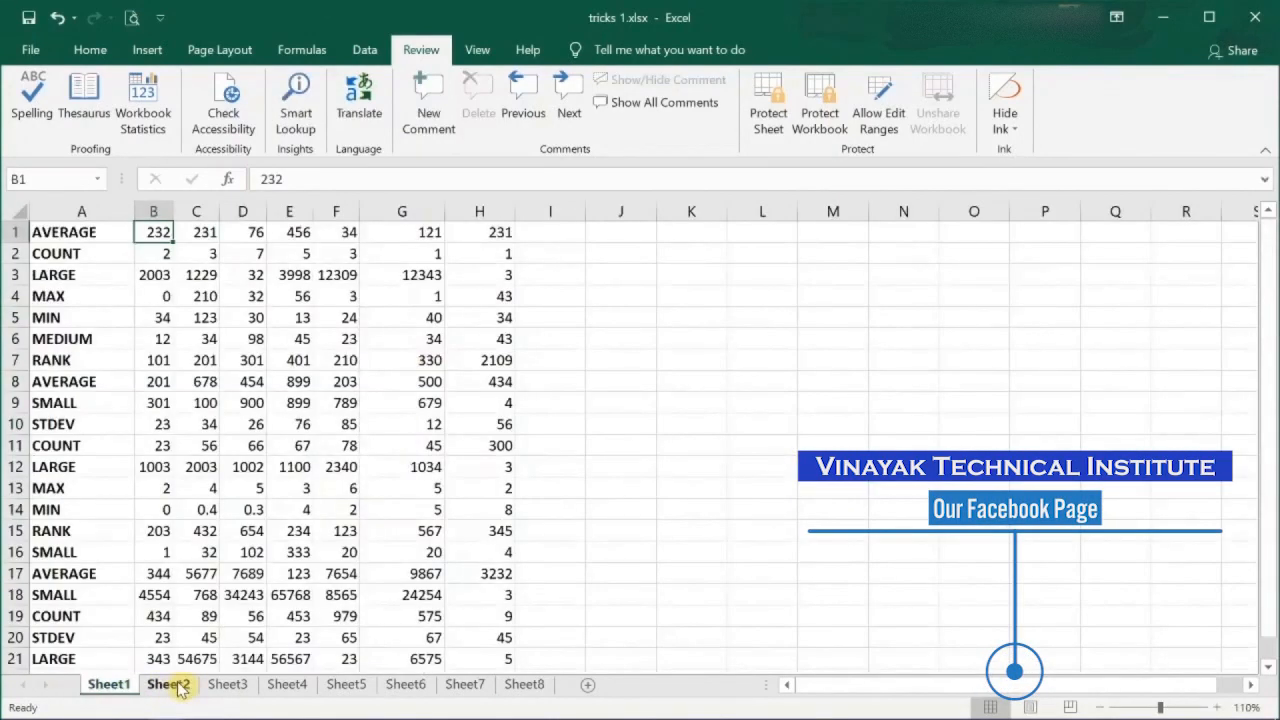
left_click(178, 688)
left_click(346, 685)
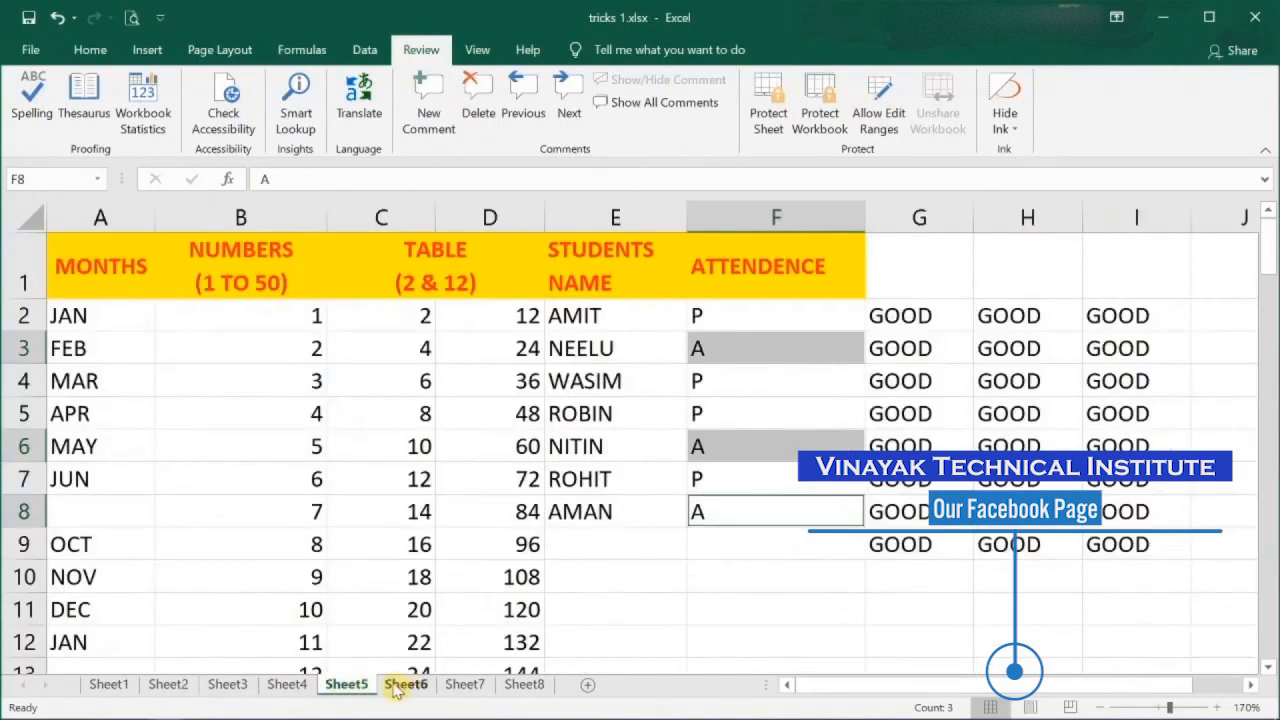
left_click(414, 690)
left_click(466, 686)
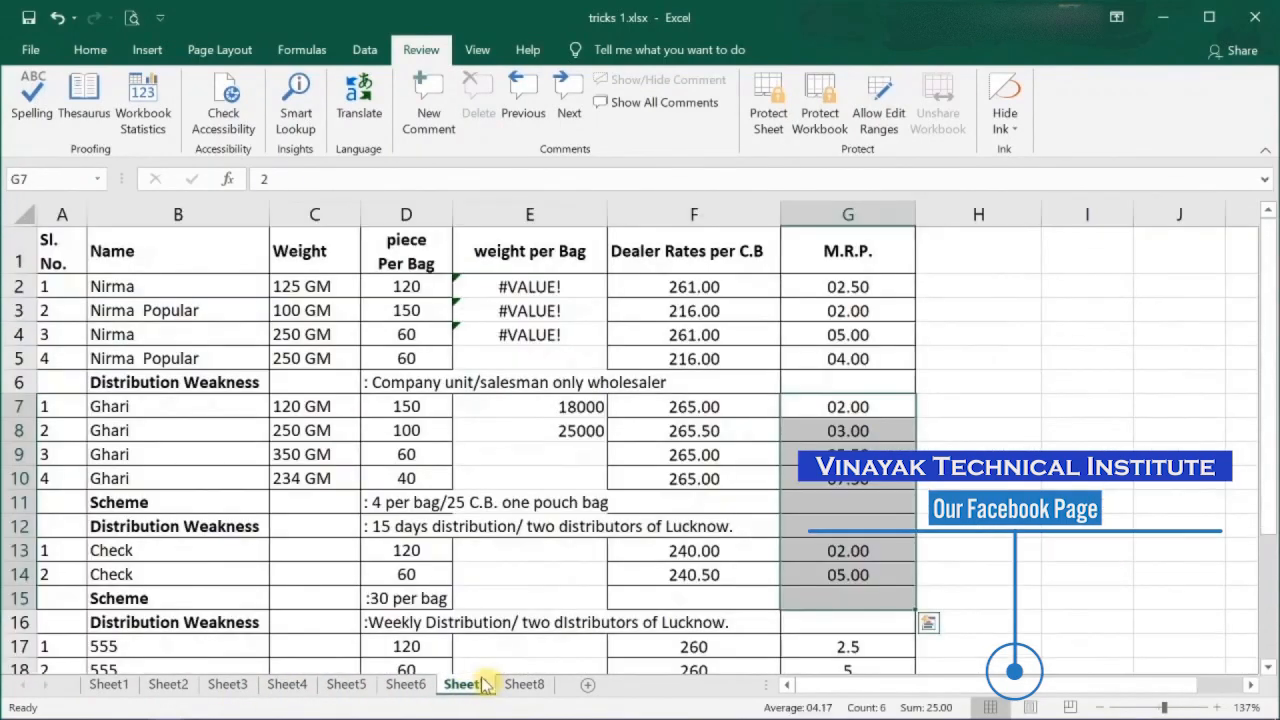
left_click(522, 690)
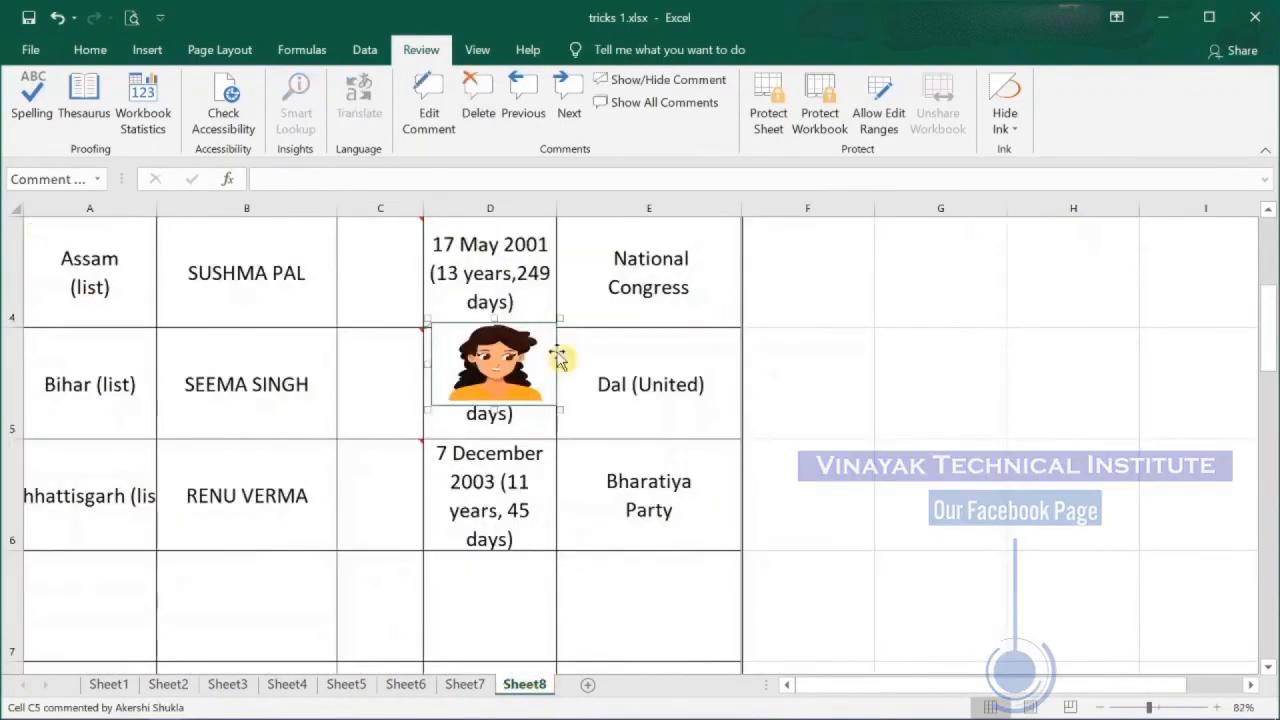